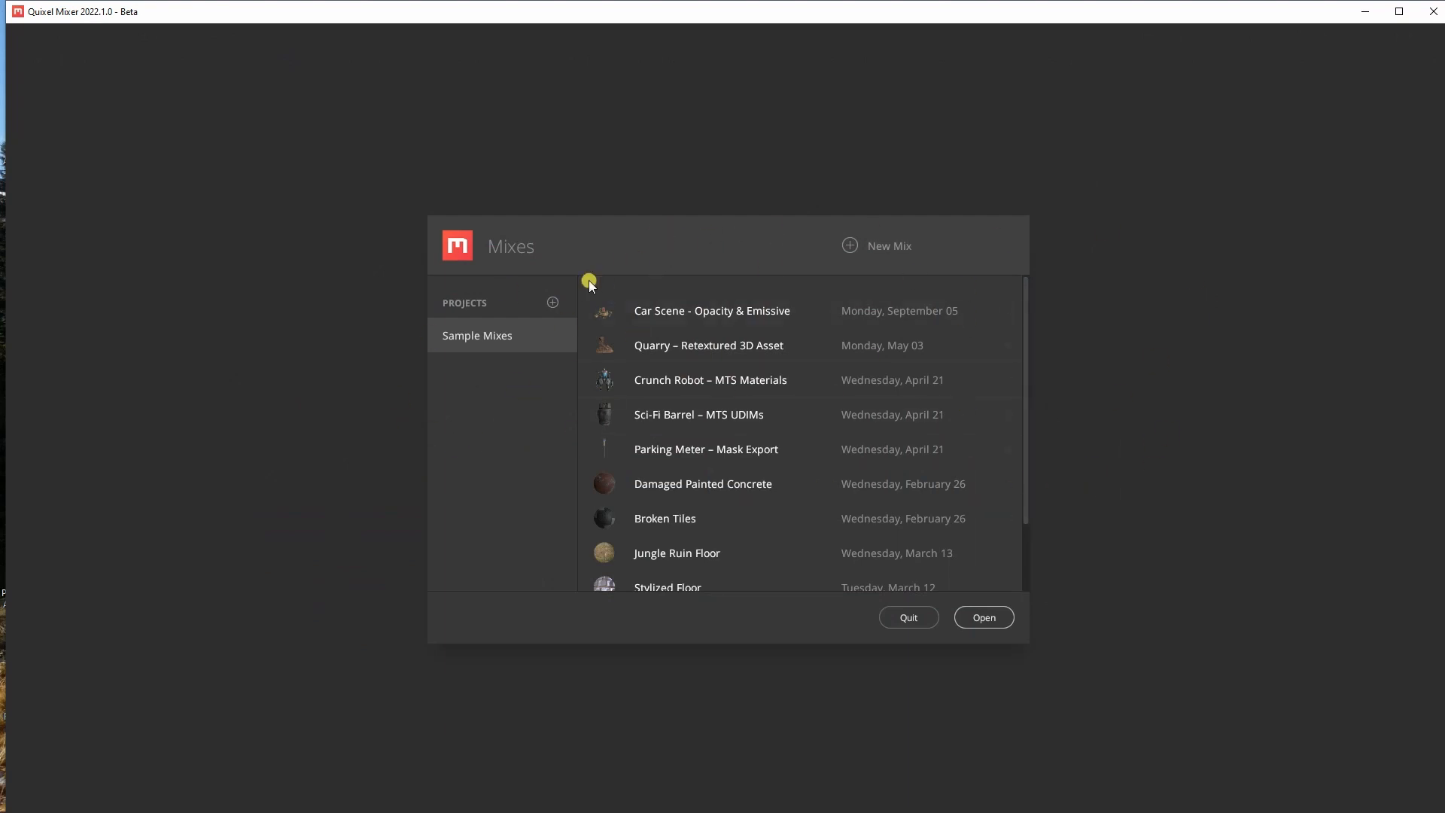
Step: Browse the sample mixes between Car Scene and Damaged Painted Concrete
click(673, 314)
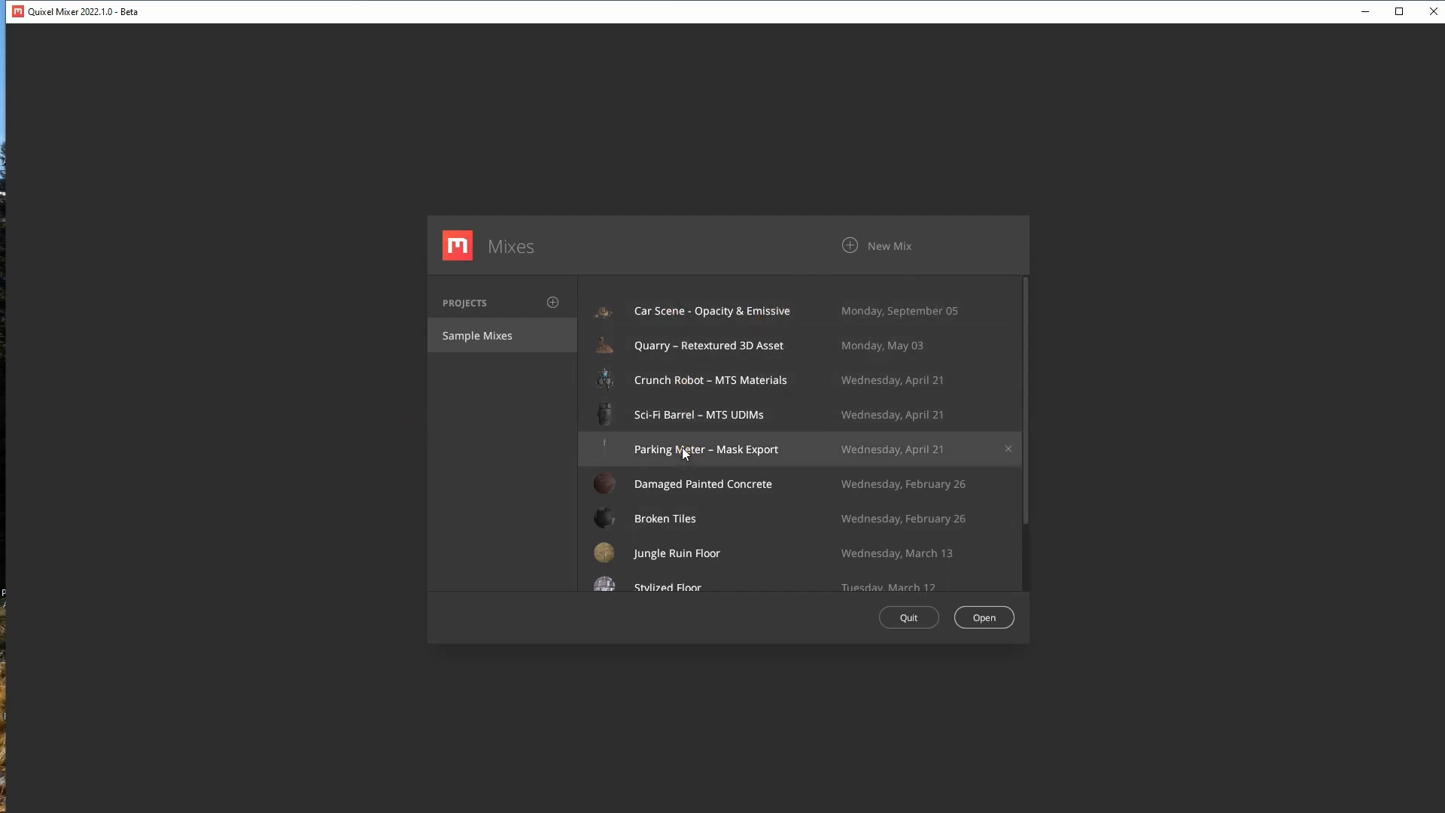
click(704, 415)
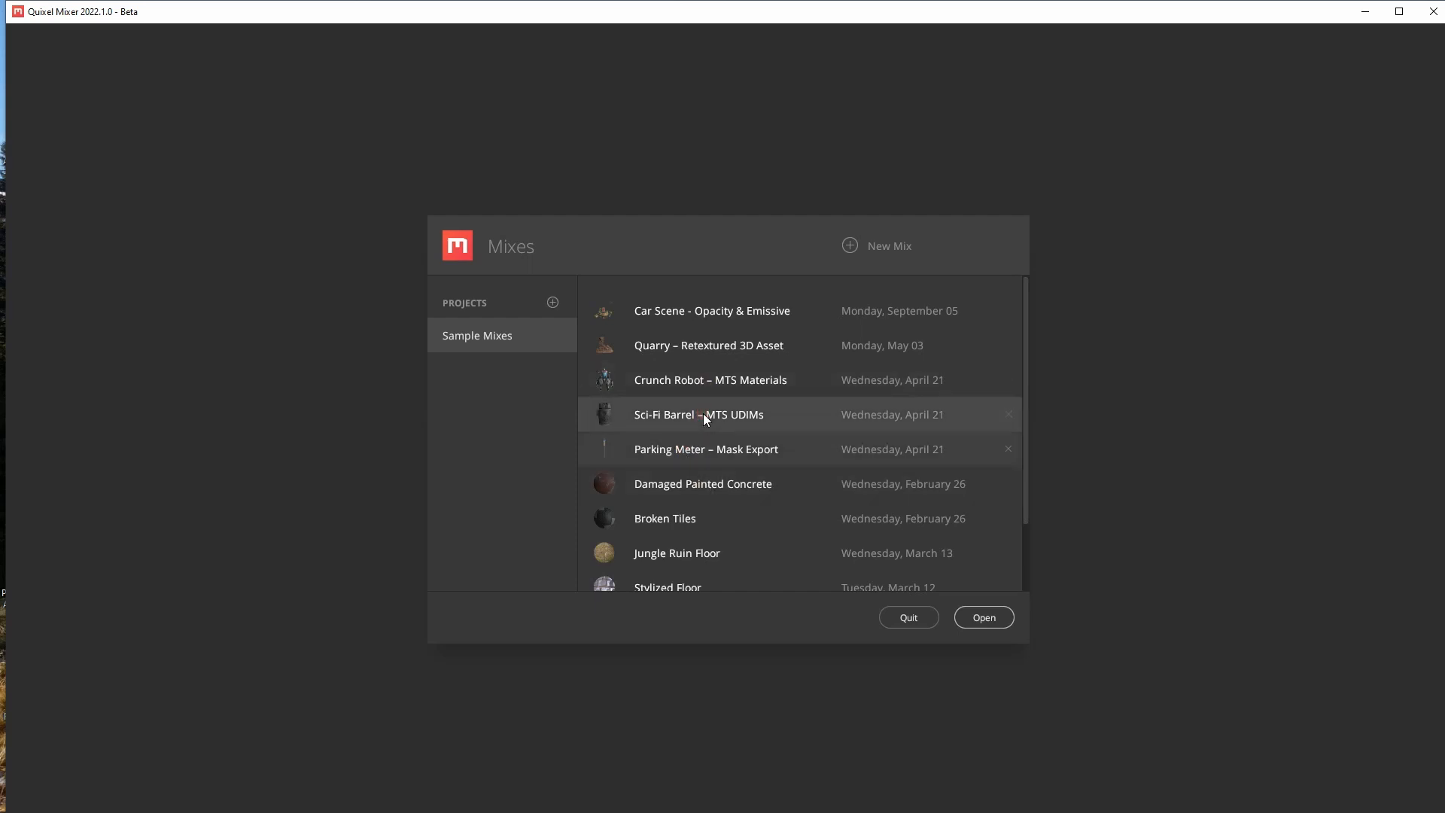
click(699, 444)
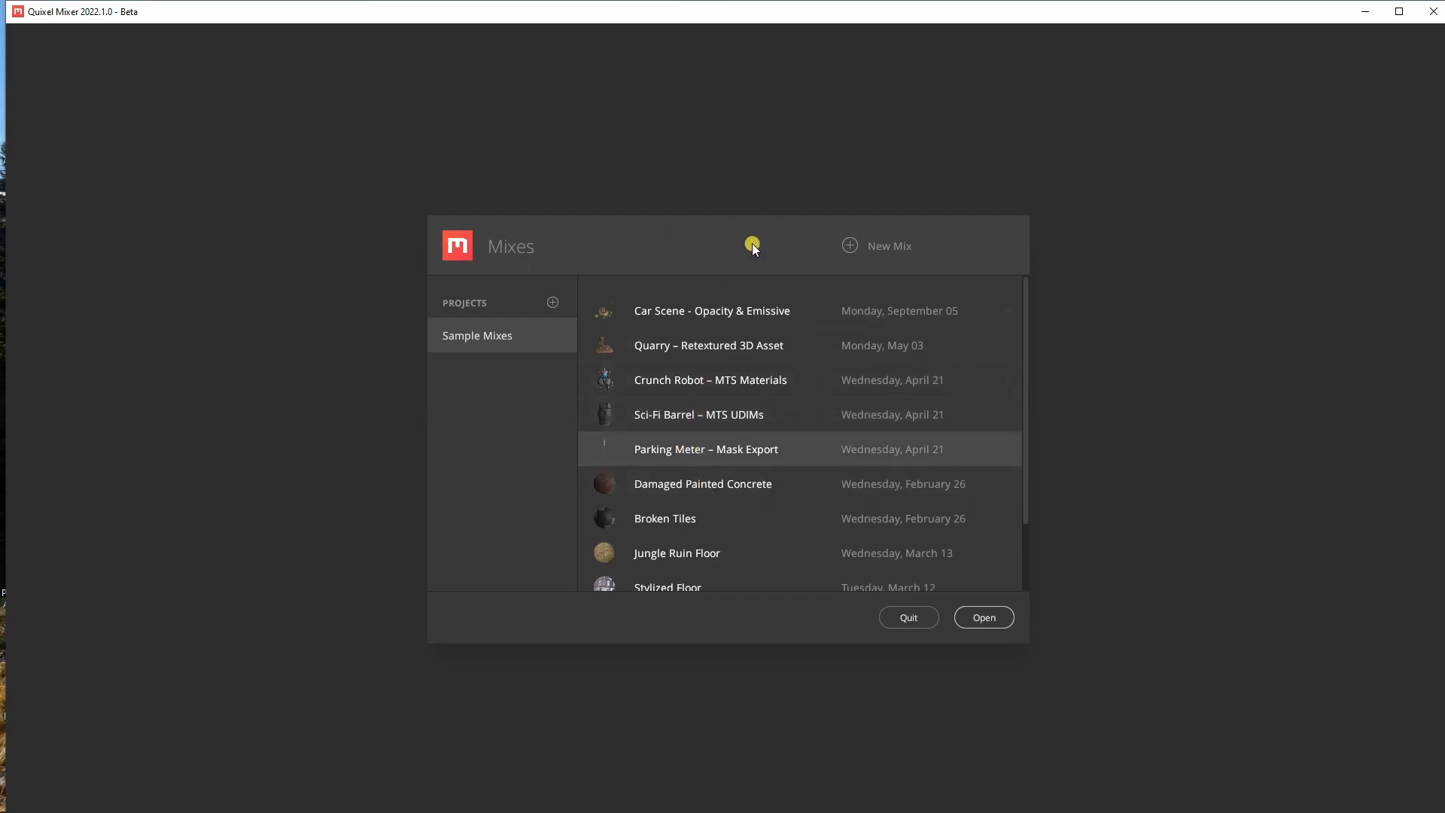
click(687, 475)
click(683, 446)
click(682, 410)
click(684, 381)
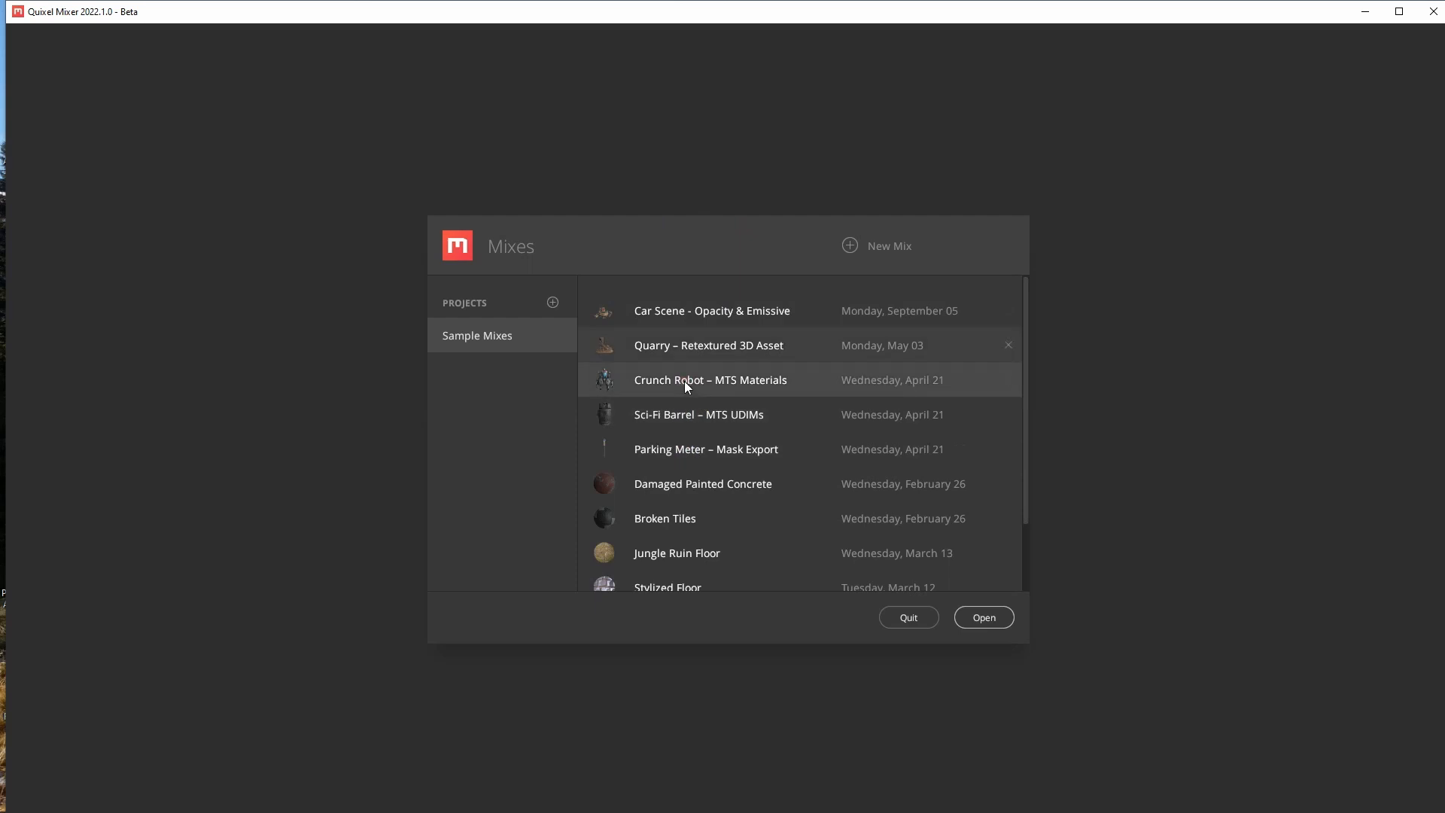
click(680, 346)
click(684, 310)
click(679, 384)
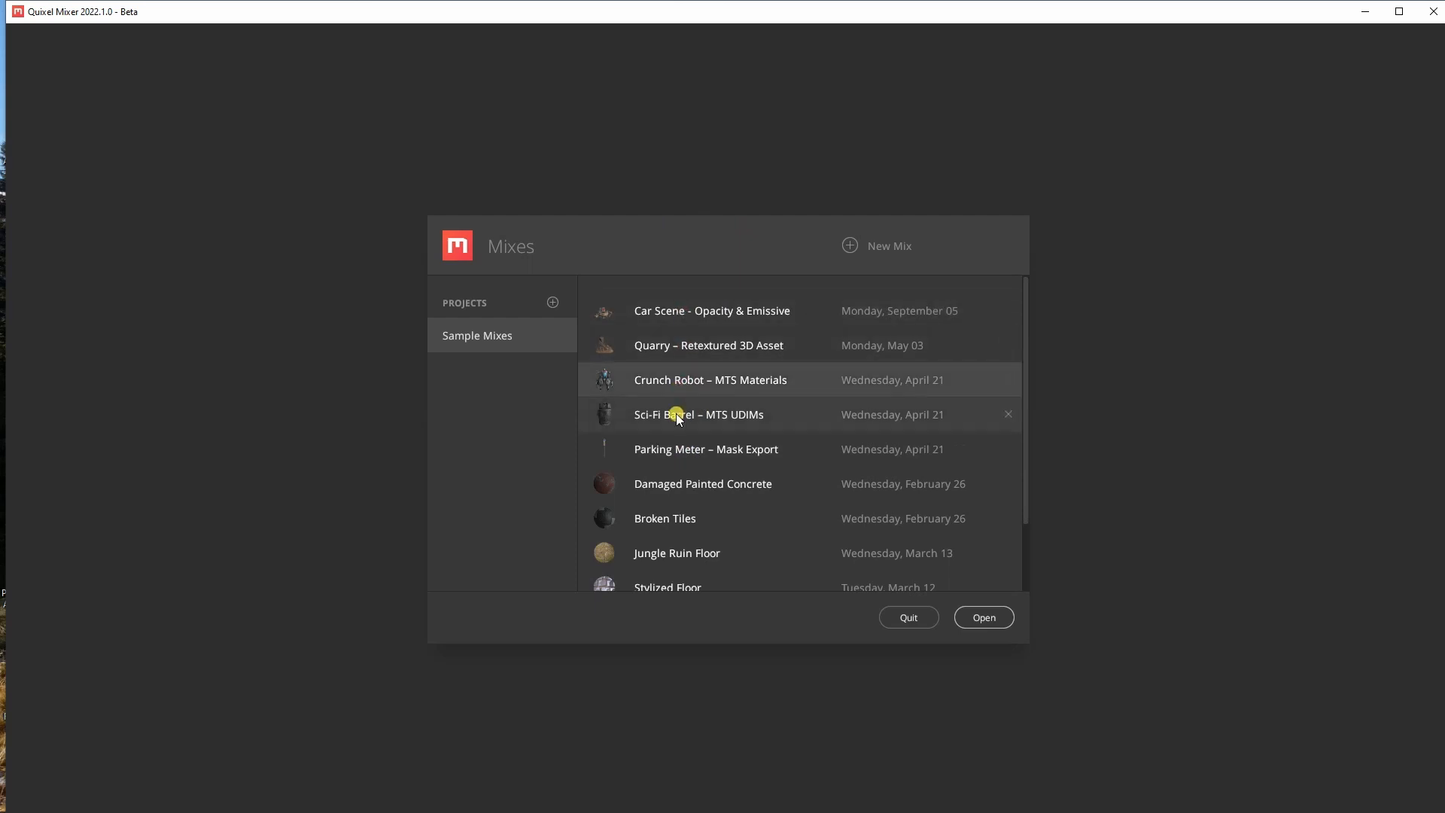
click(676, 413)
click(670, 448)
click(666, 485)
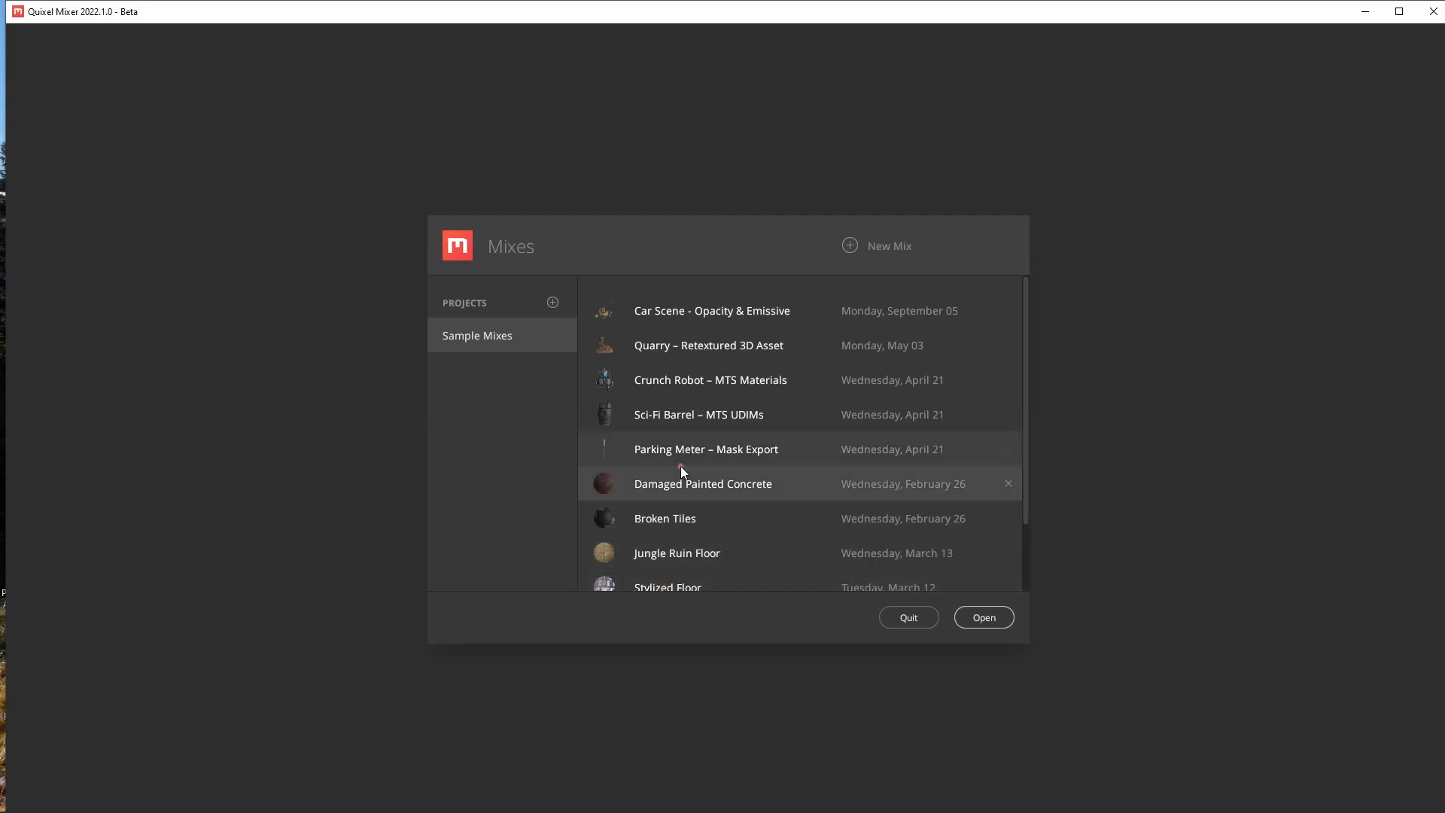
click(682, 380)
click(686, 310)
click(684, 344)
click(685, 379)
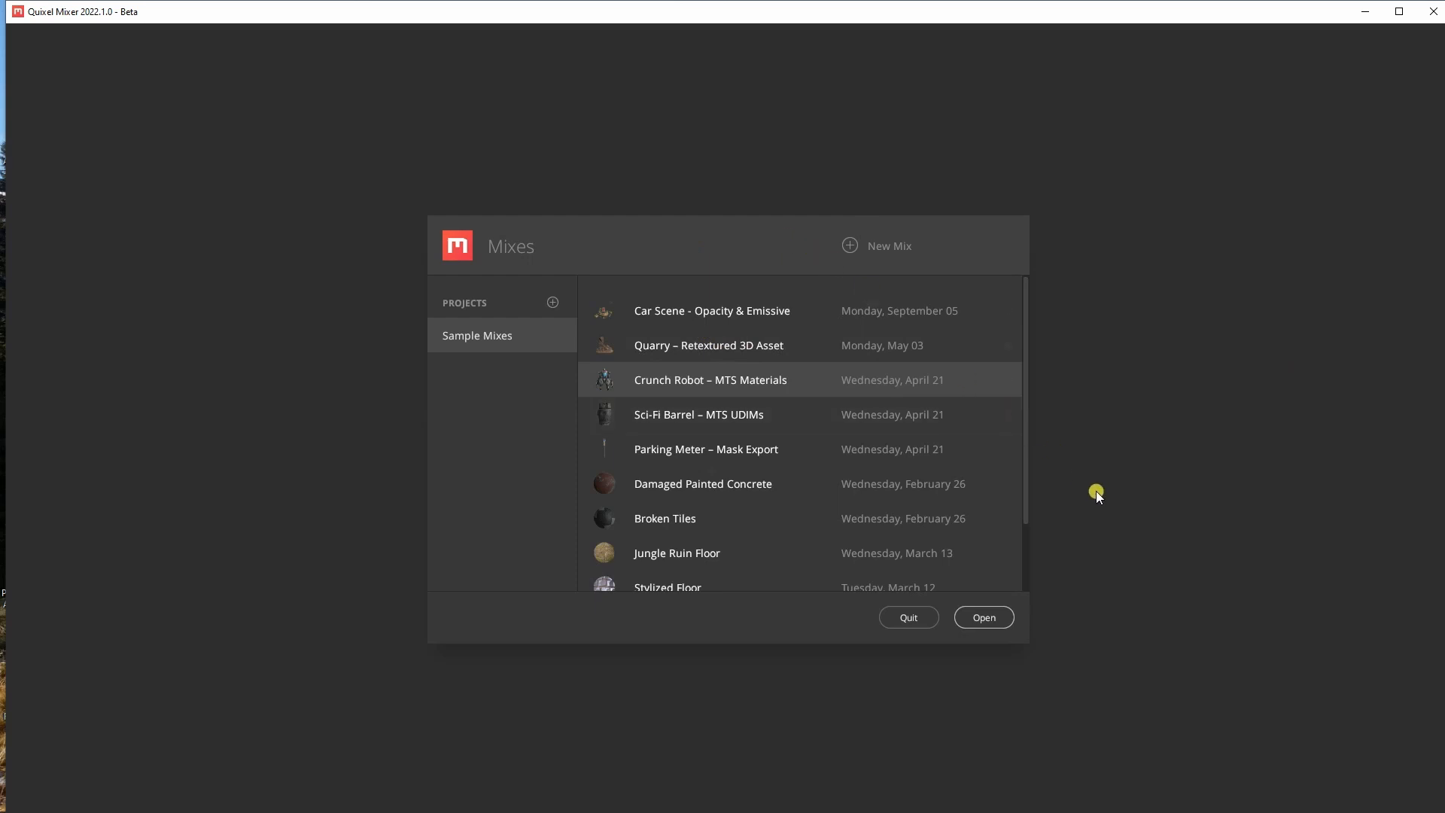
Step: Create a new mix named Demo 1 with a working resolution of 4096 px
click(849, 246)
double_click(716, 387)
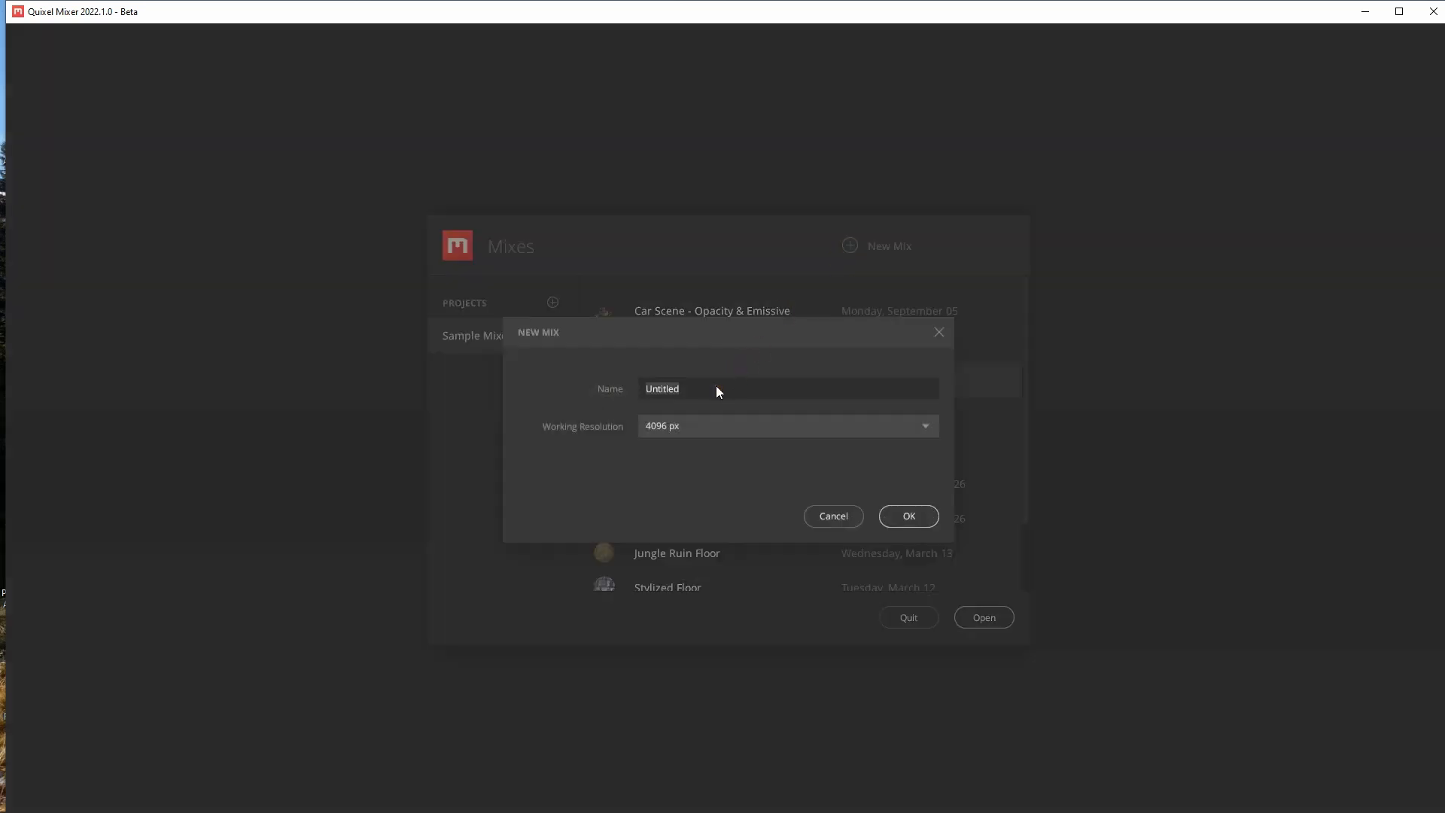
text(Demo 1)
click(703, 426)
click(689, 537)
click(908, 516)
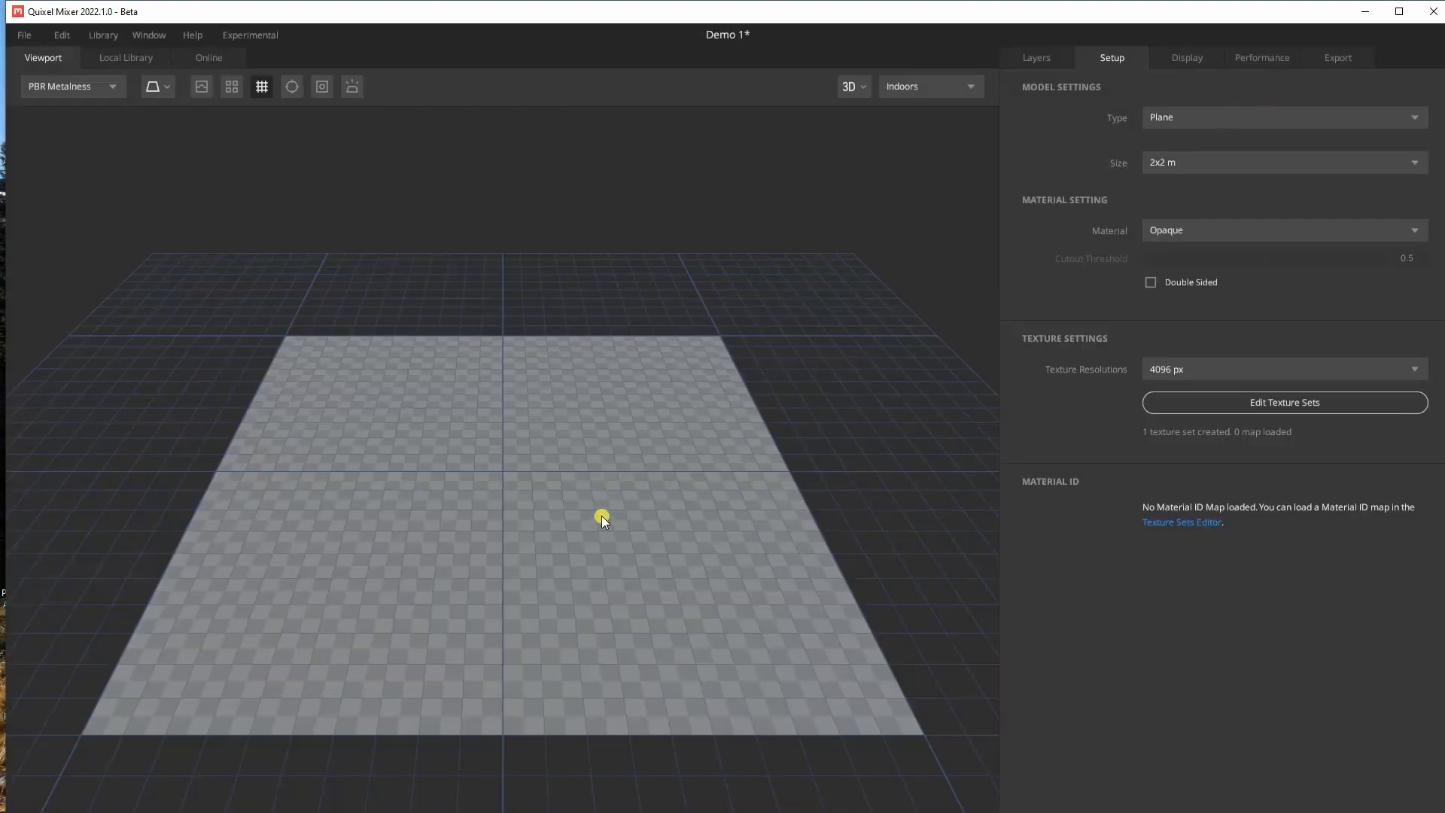
Step: Replace the plane with the custom model Demo 1.fbx from the BLENDER\Quixel Exports folder on drive C
scroll(602, 516, up, 2)
scroll(602, 516, down, 3)
mouse_move(602, 516)
middle_down()
mouse_move(593, 481)
mouse_move(595, 508)
middle_up()
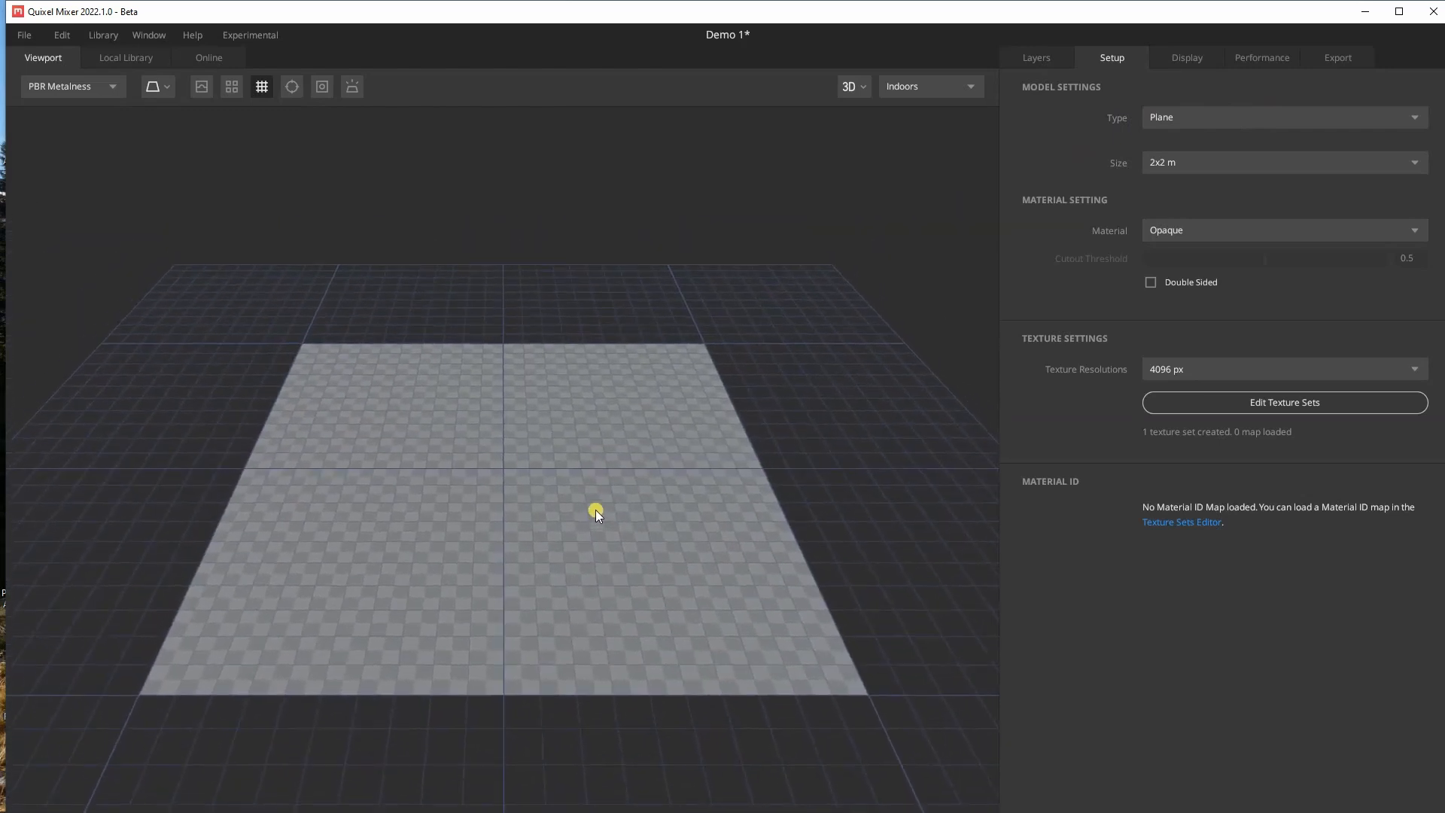
click(1198, 116)
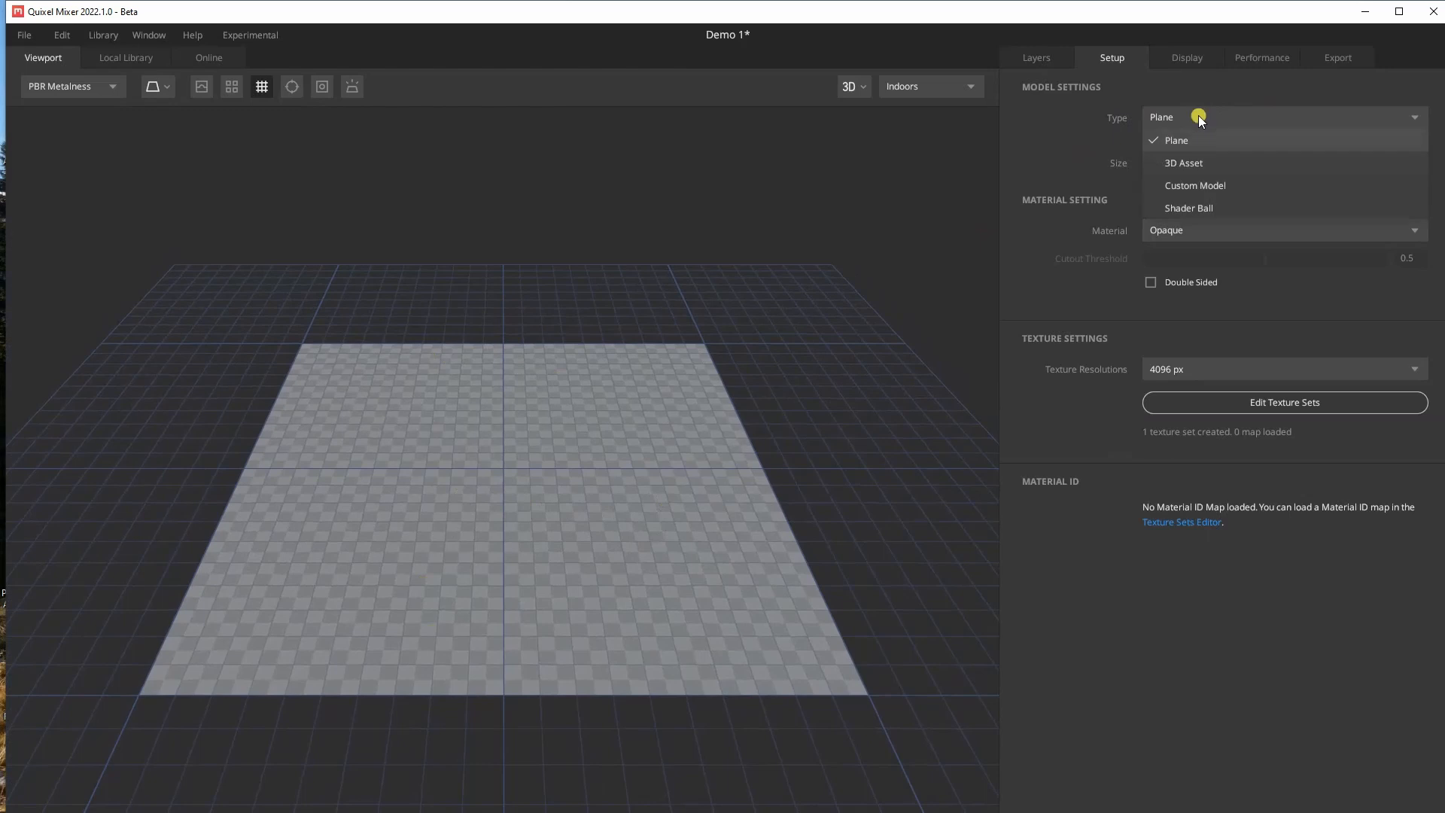
click(1203, 186)
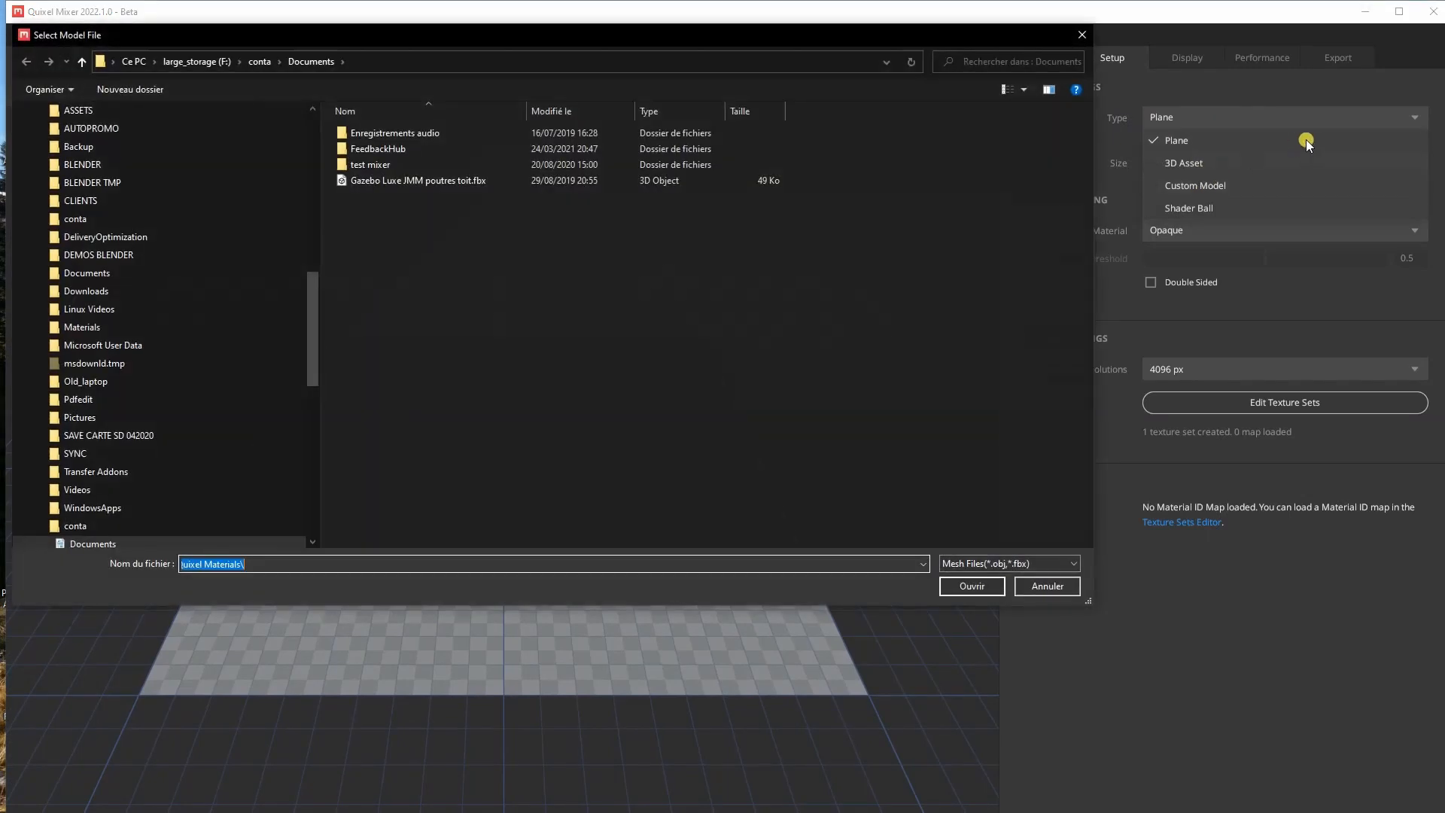
drag(310, 351, 316, 192)
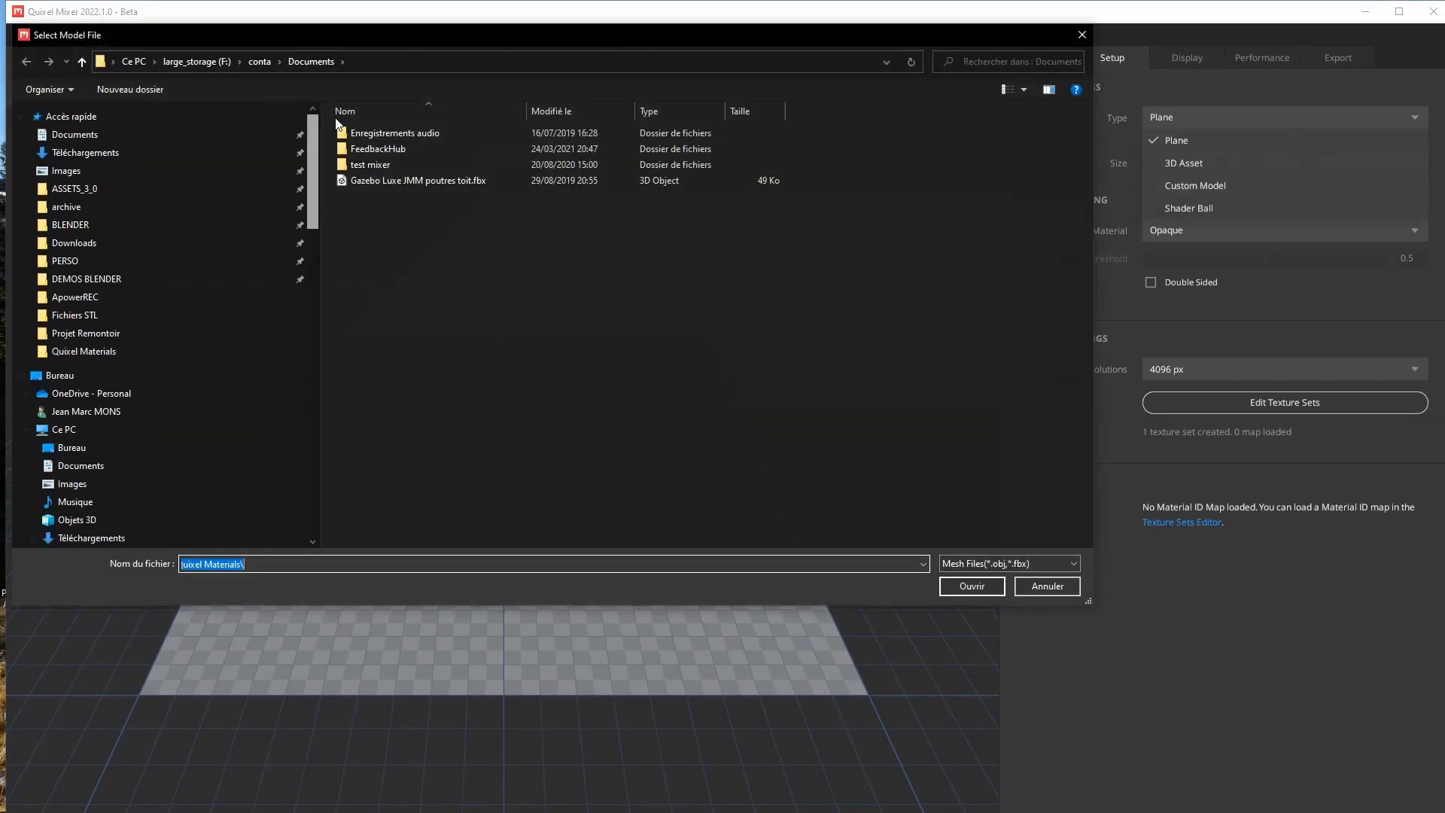
click(153, 224)
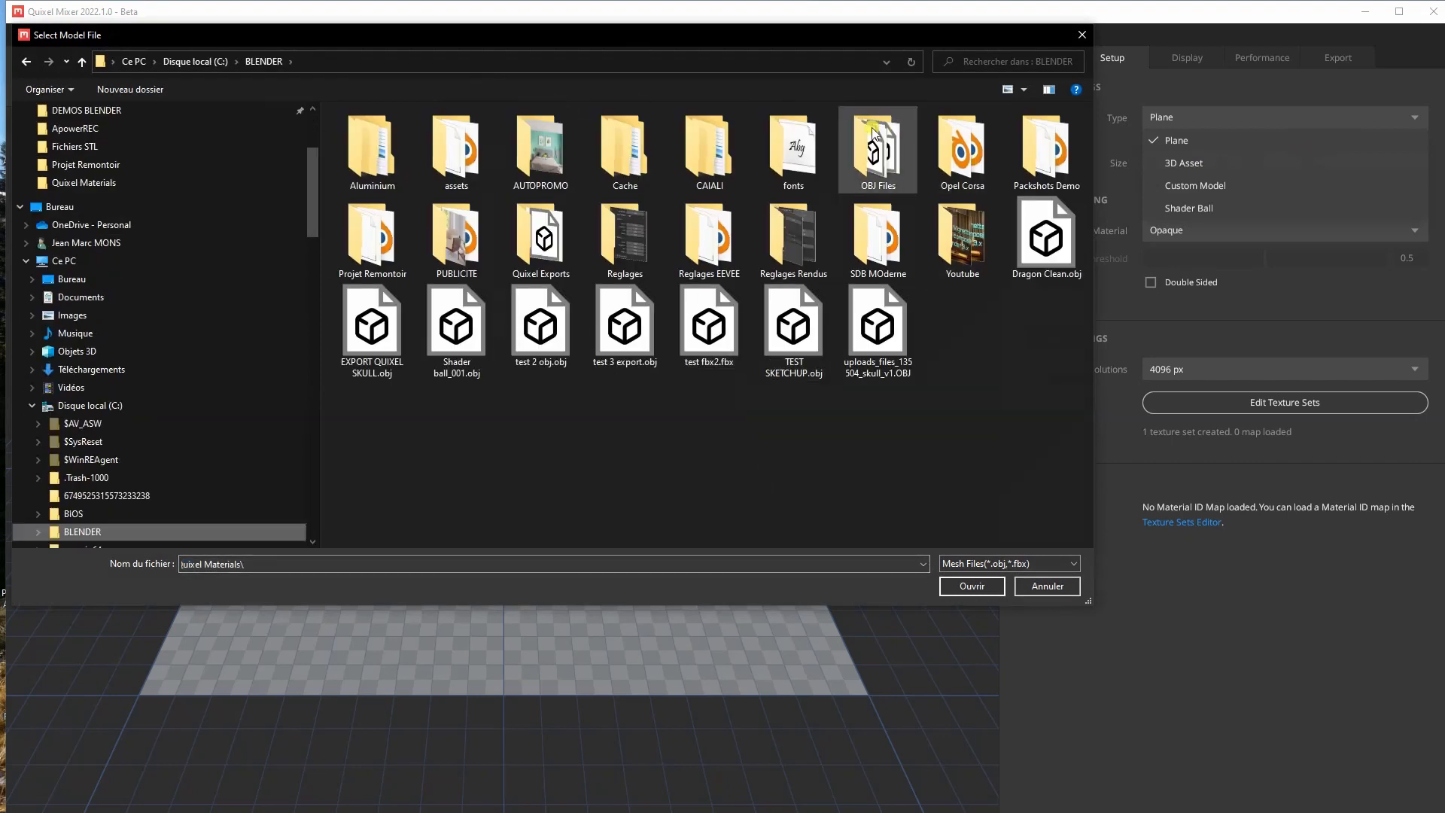
double_click(513, 232)
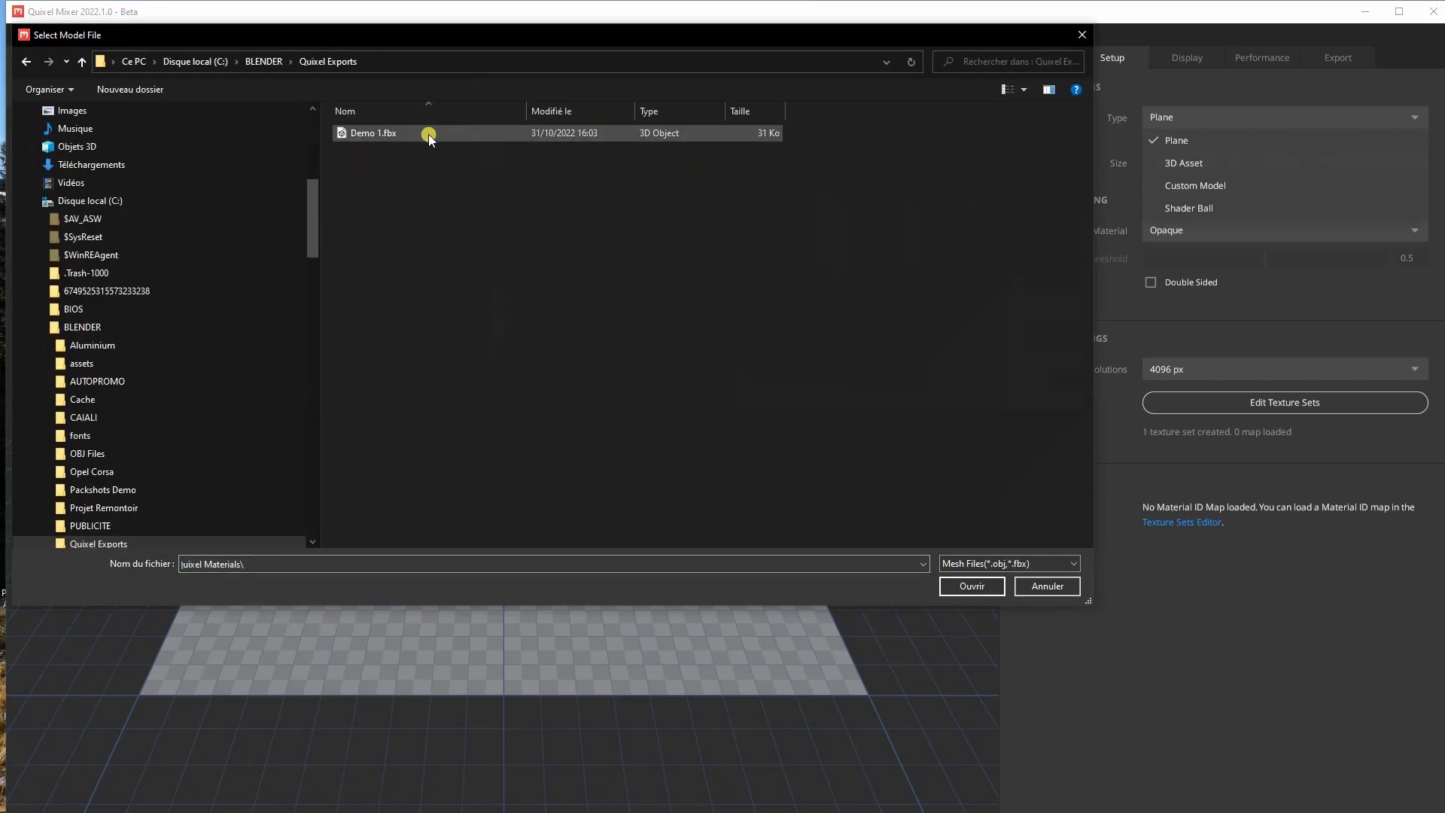
click(400, 133)
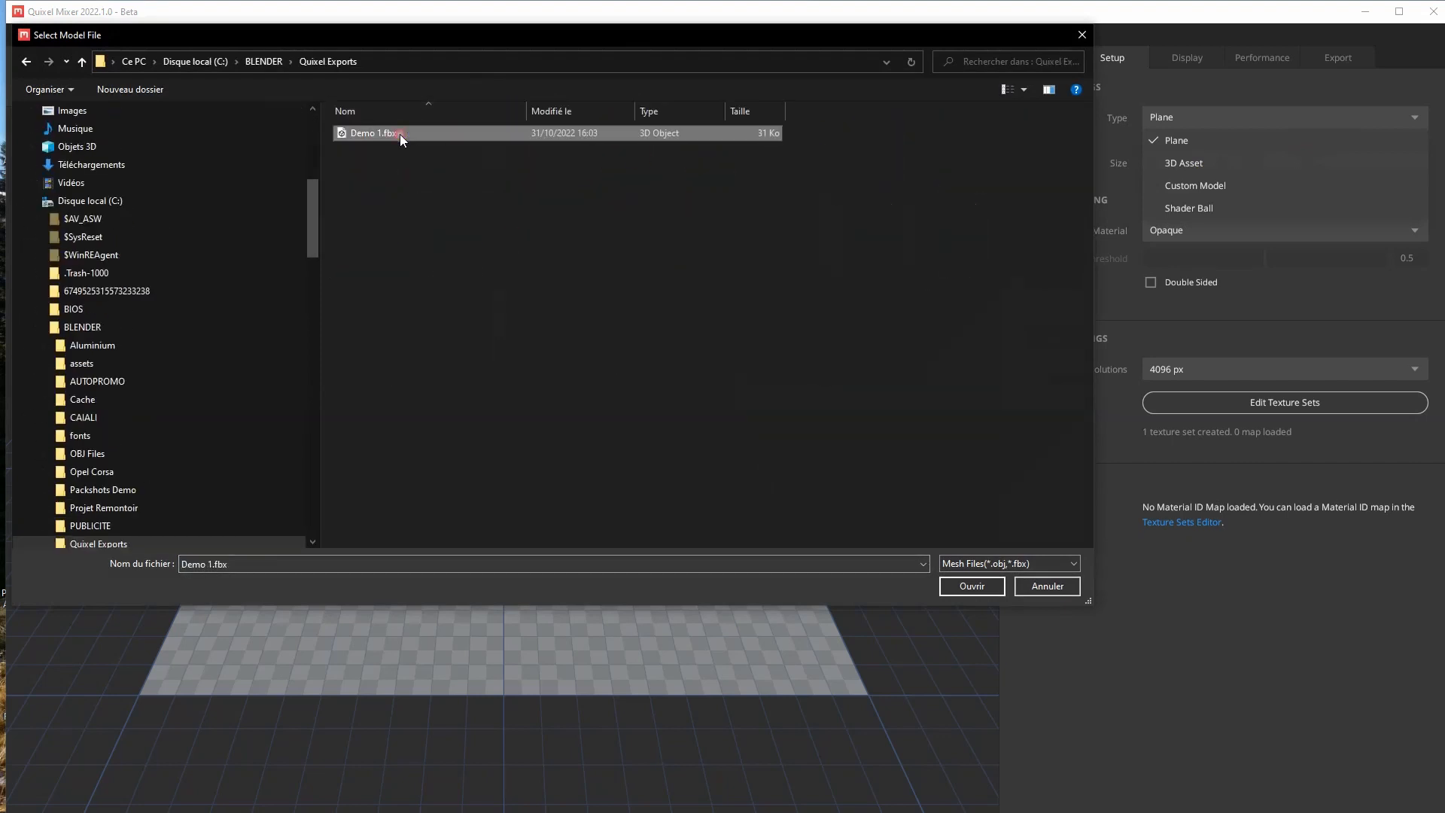
click(968, 591)
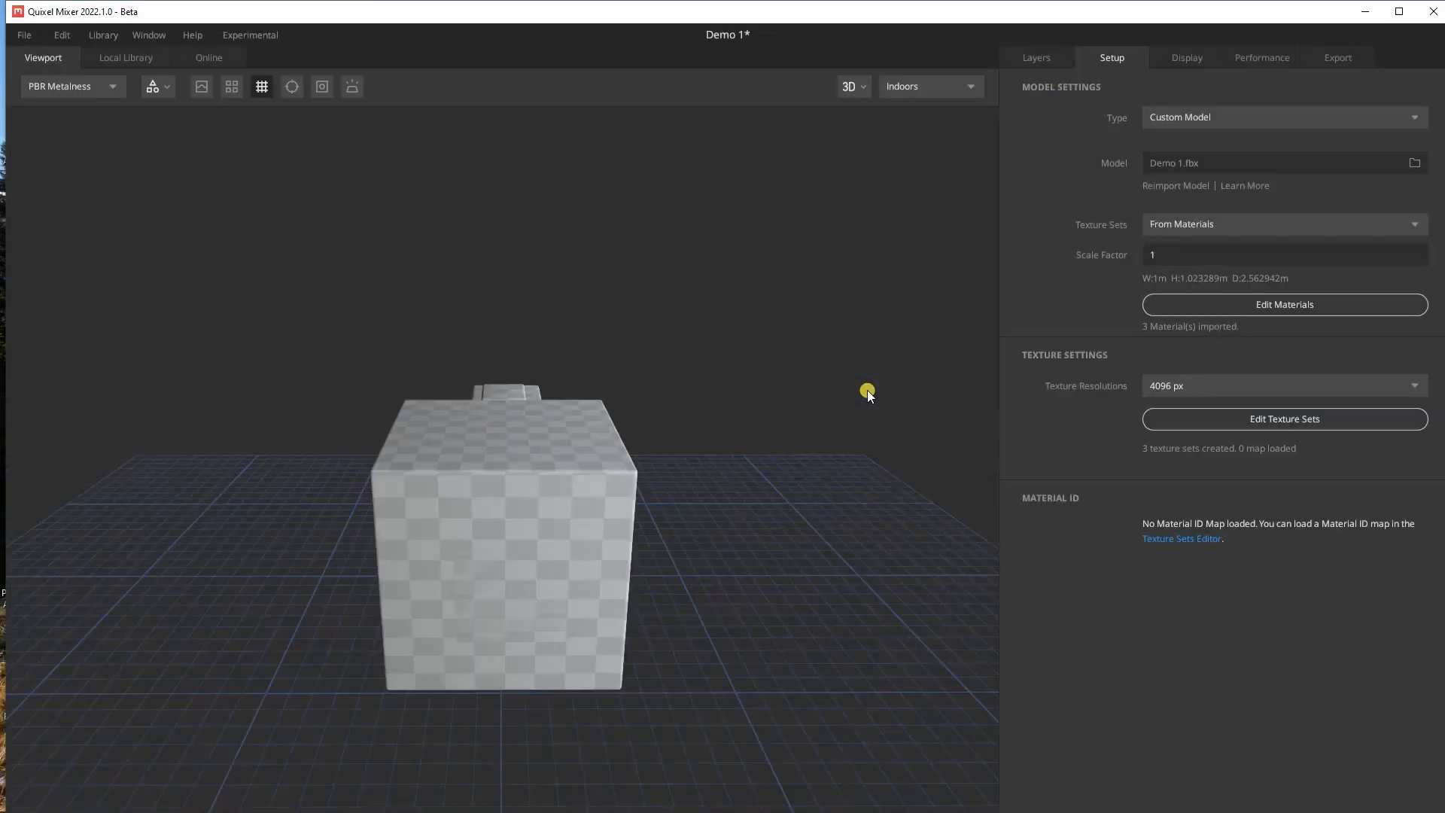
Step: Examine the three boxes of the imported model from several sides and distances
middle_drag(570, 575, 614, 563)
drag(614, 563, 843, 560)
scroll(709, 589, up, 4)
scroll(709, 590, down, 5)
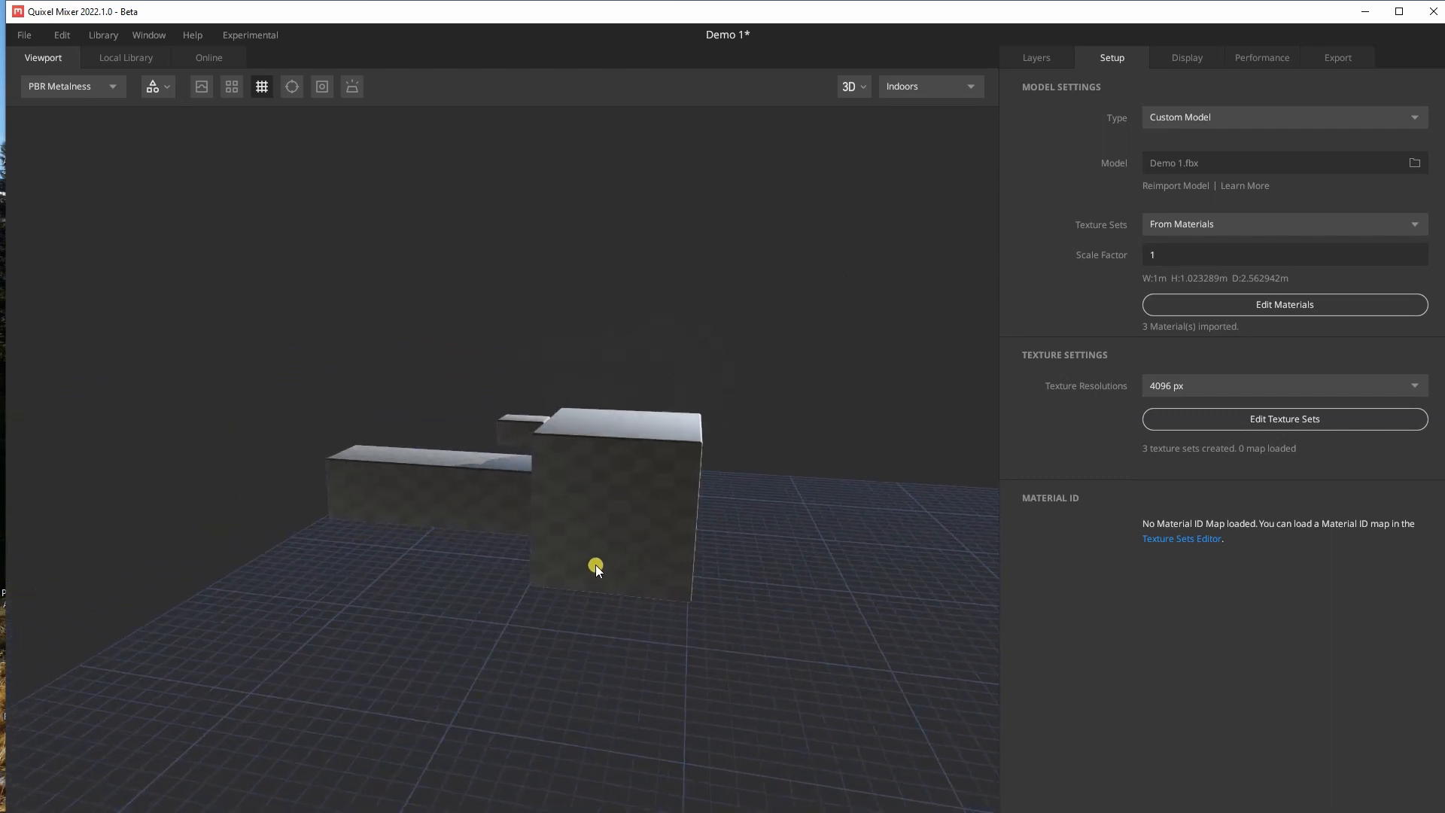
drag(544, 570, 859, 572)
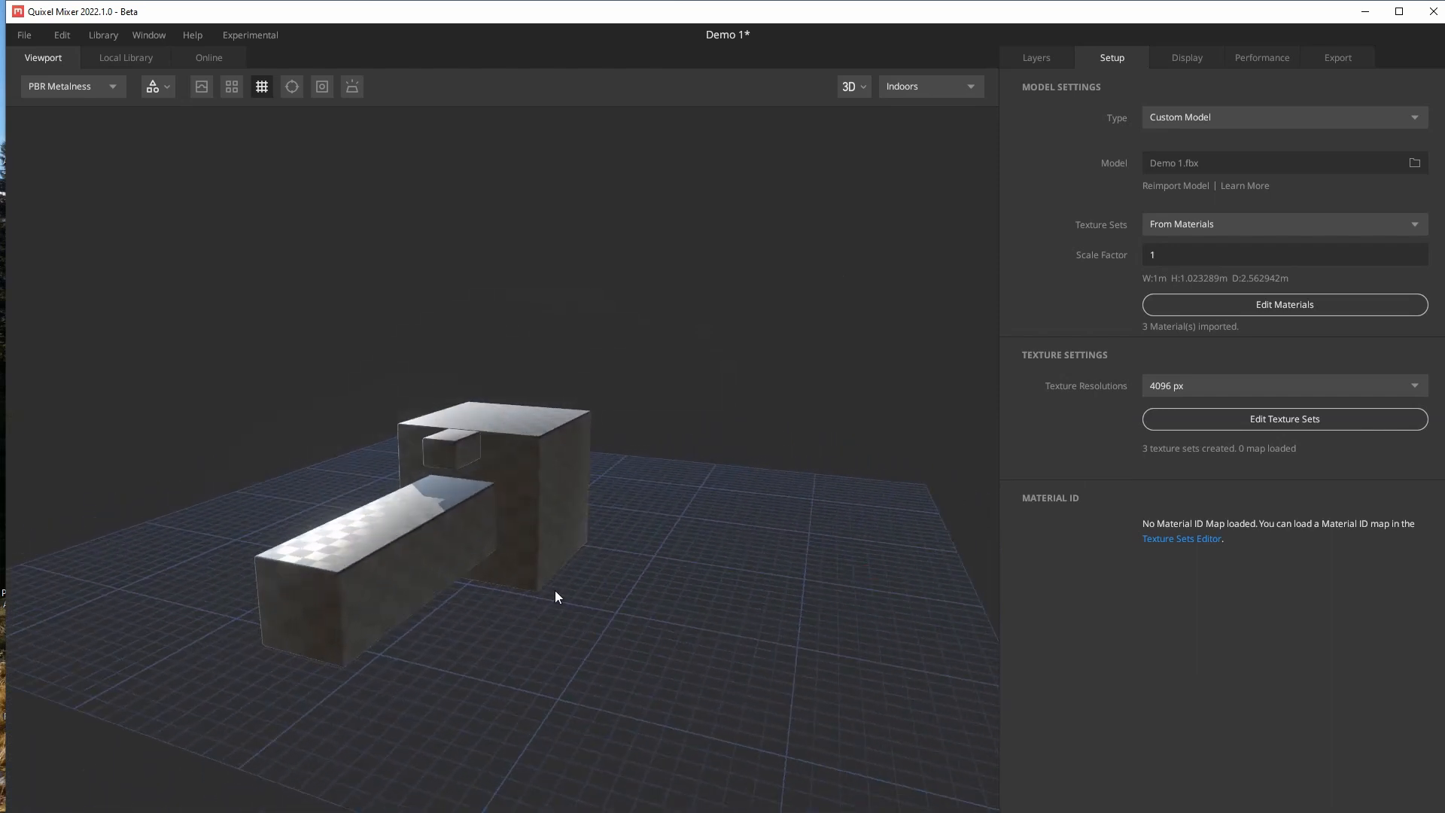
drag(556, 597, 697, 592)
drag(610, 539, 725, 477)
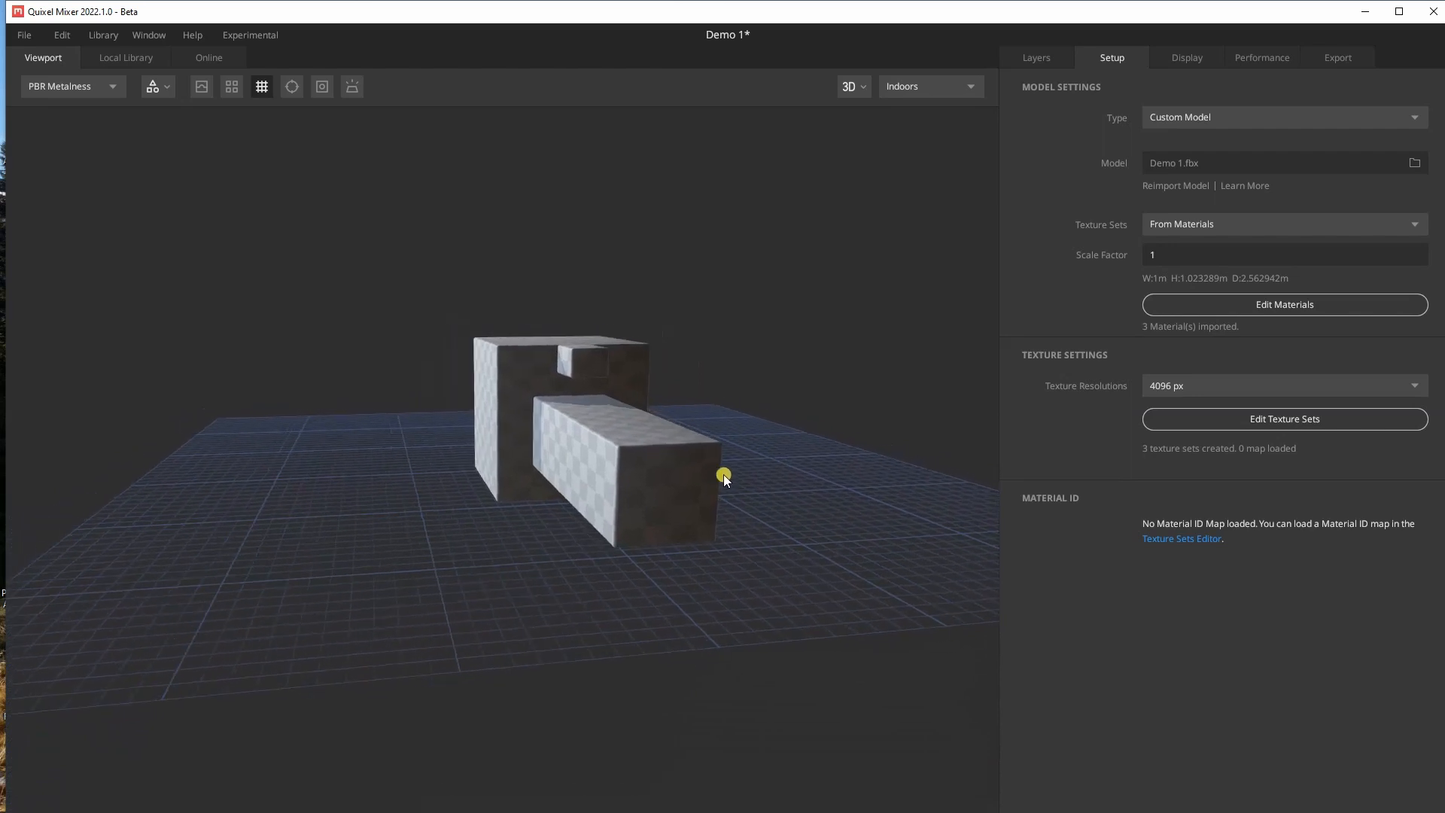
drag(590, 474, 676, 487)
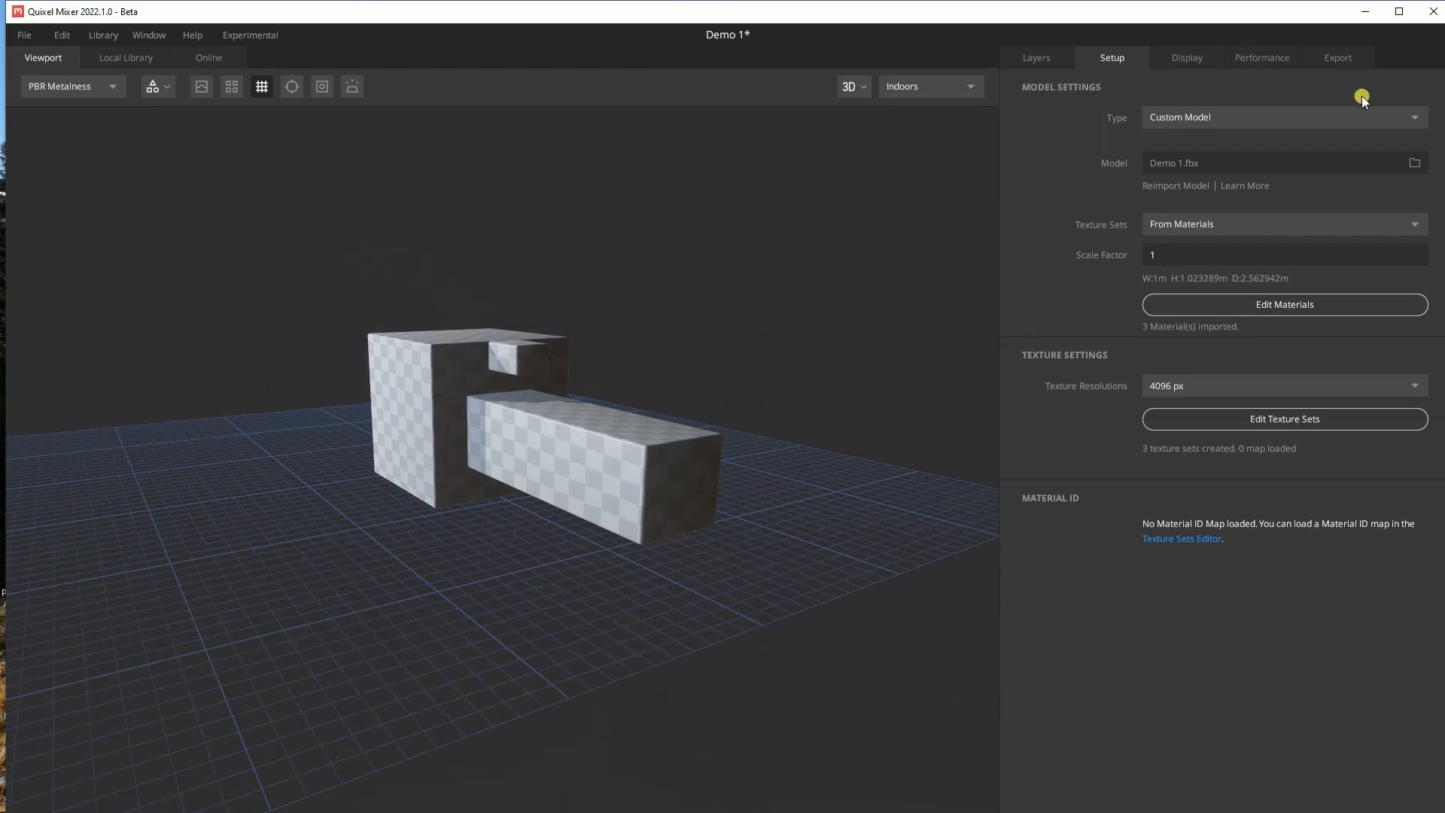
Step: Set the light intensity to 0.873, the light rotation to 82.43 and the shadow resolution to High
click(1193, 56)
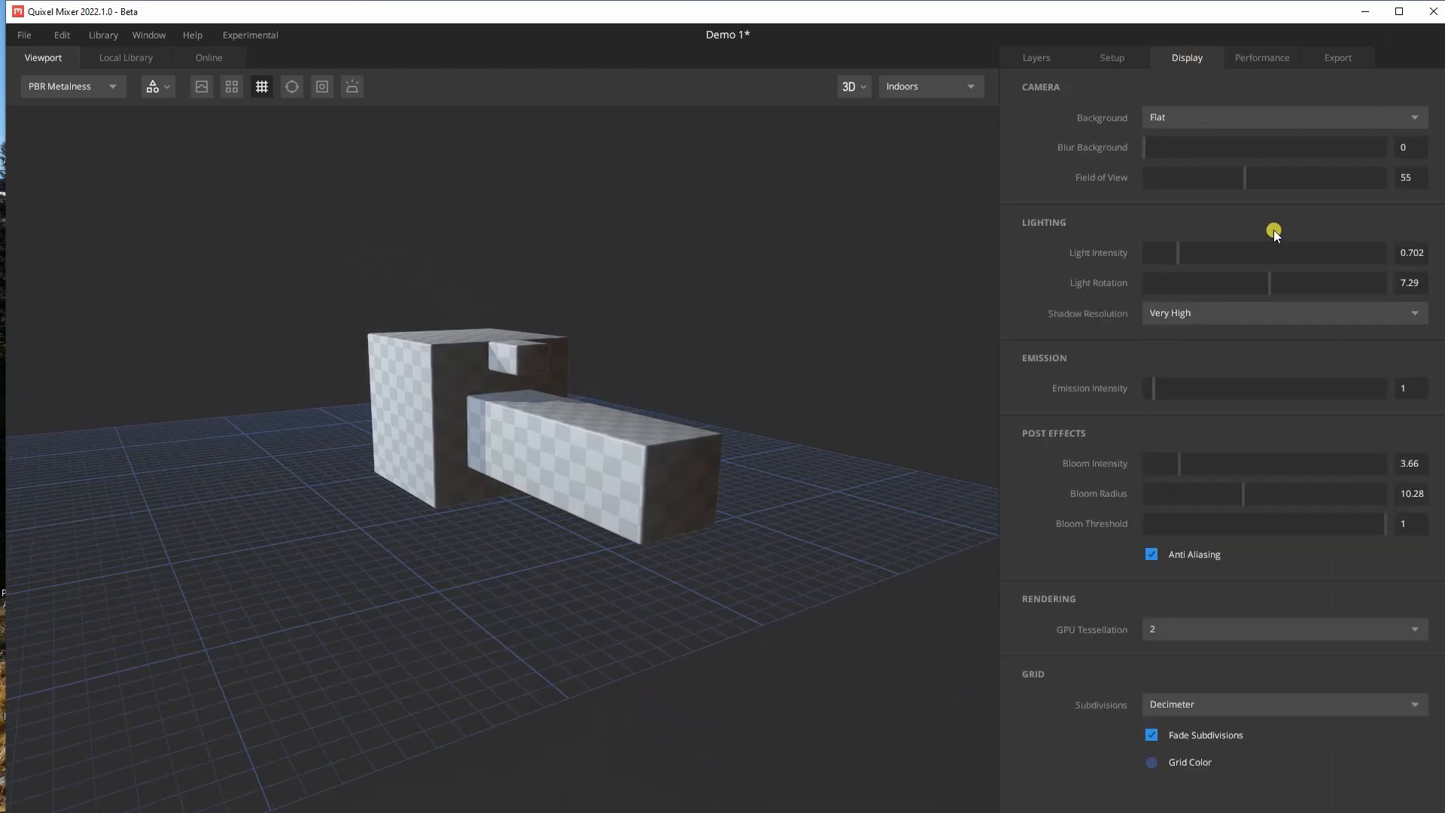
mouse_move(1179, 253)
mouse_down()
mouse_move(1199, 252)
mouse_move(1187, 254)
mouse_up()
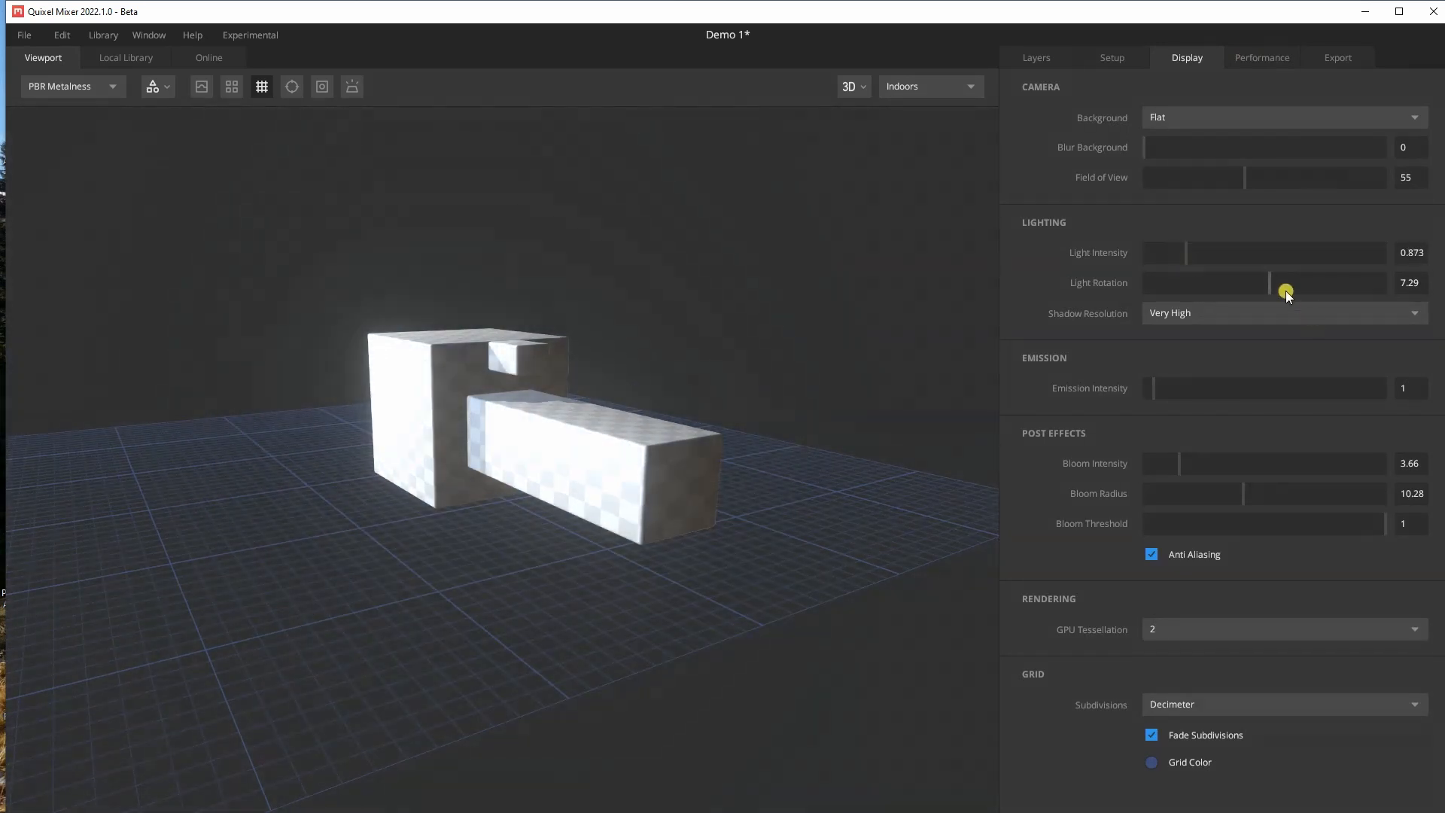
drag(1272, 283, 1321, 280)
drag(782, 509, 594, 506)
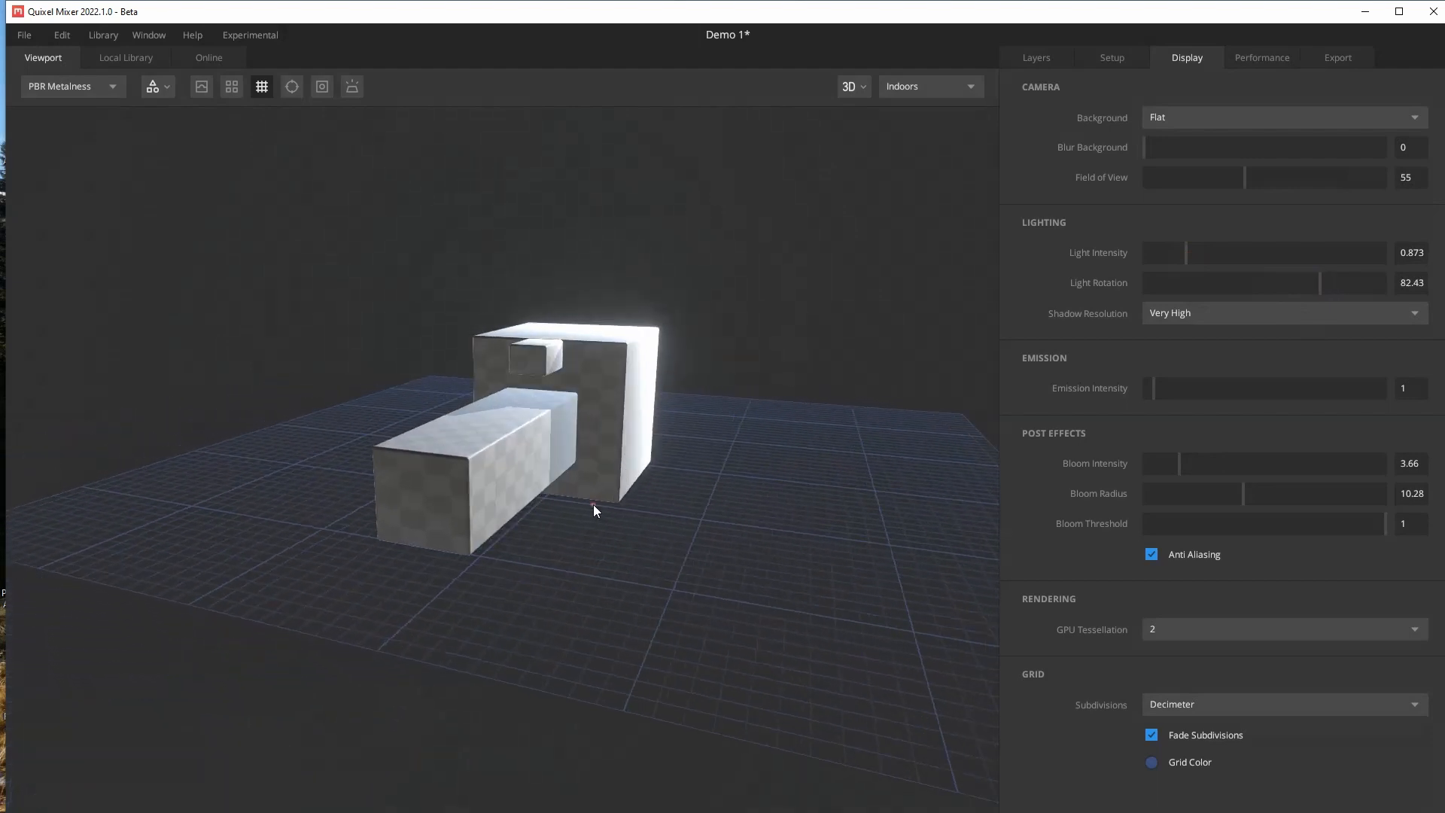
click(1247, 314)
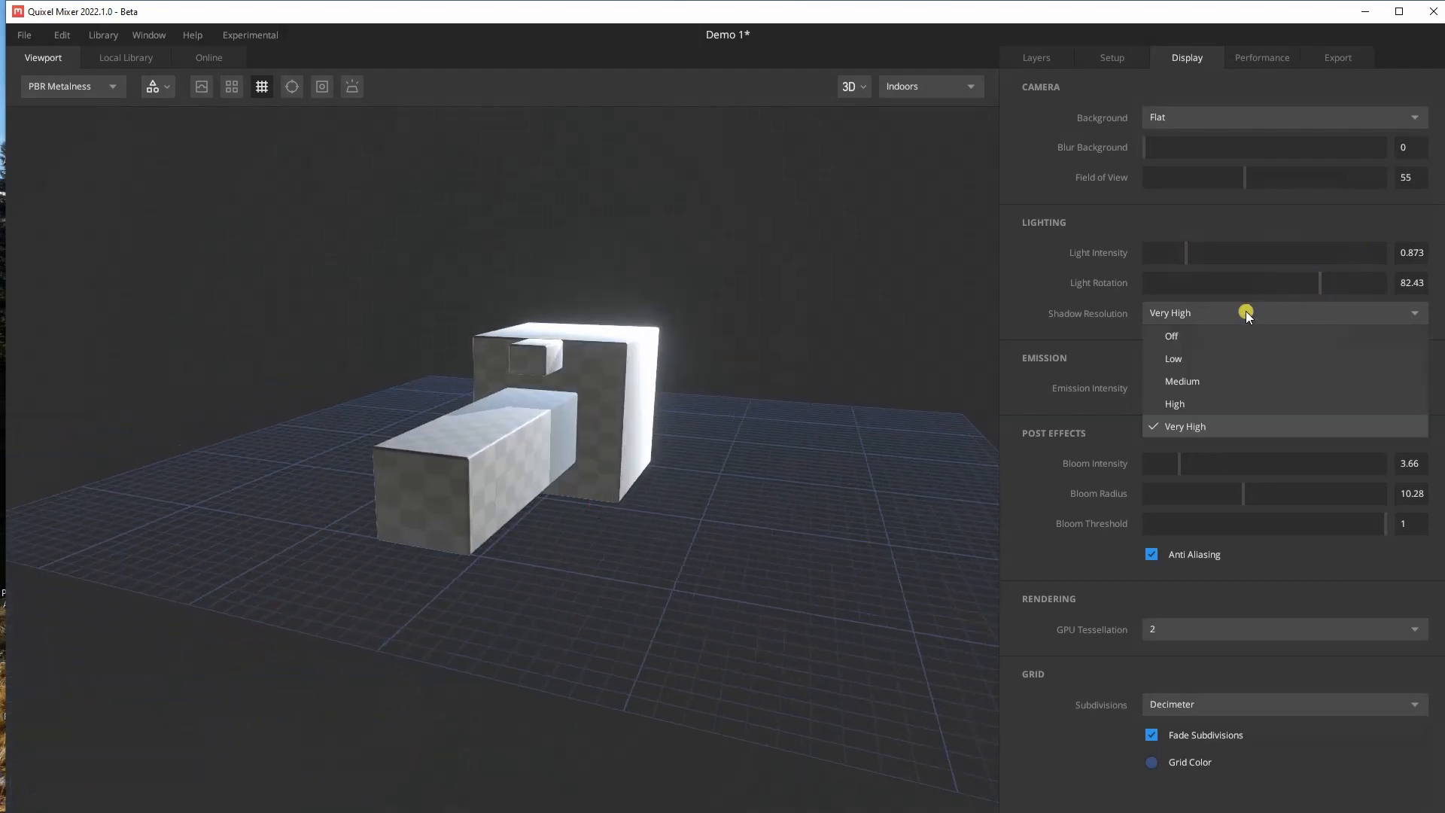
click(1214, 405)
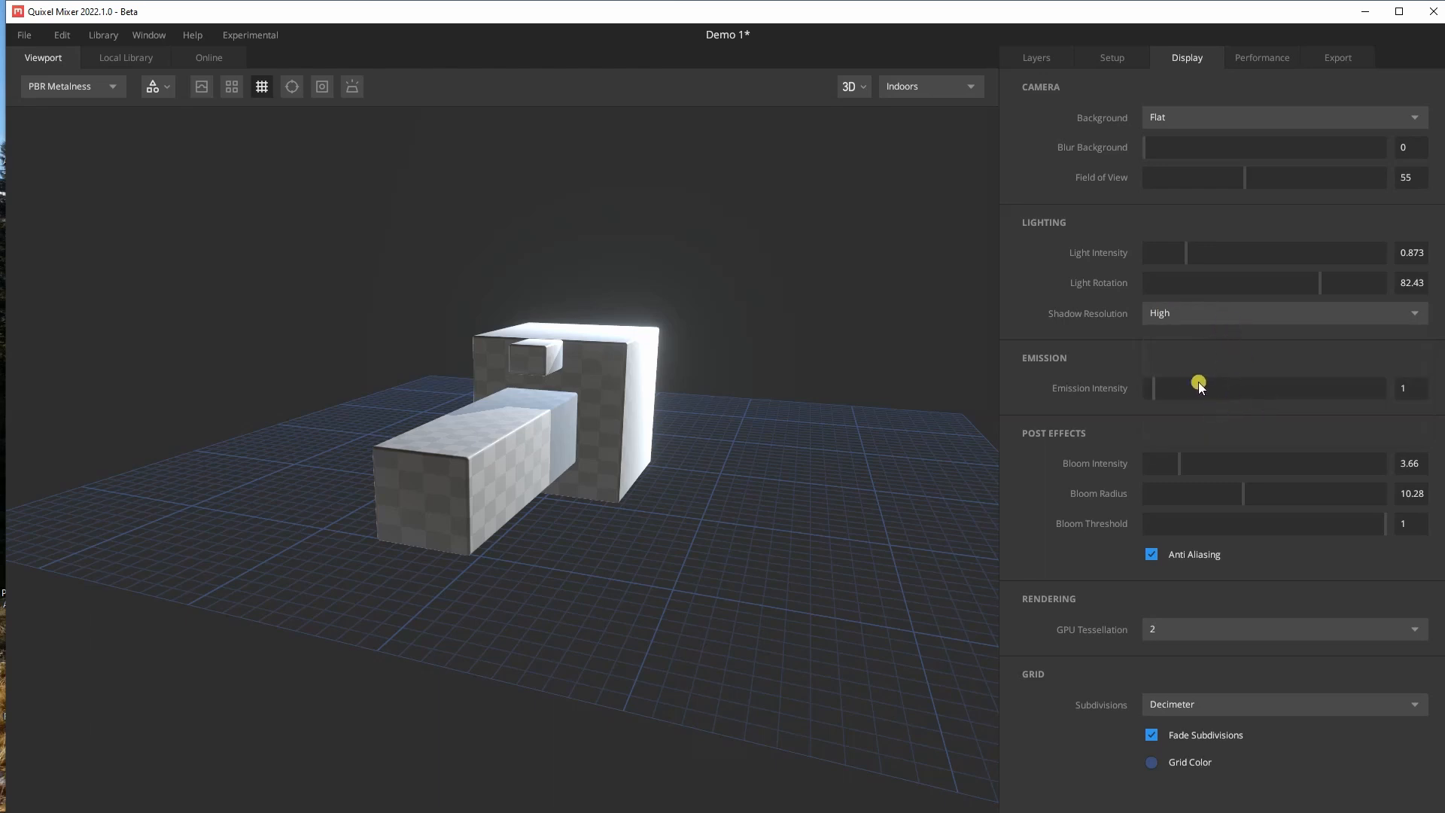
Step: Try a different emission intensity and reset it to 1
mouse_move(1154, 387)
mouse_down()
mouse_move(1192, 387)
mouse_move(1149, 393)
mouse_up()
click(1425, 384)
text(1)
key(Return)
Step: Set the bloom intensity to 1.791, the bloom radius to 4.673 and the bloom threshold to 1
mouse_move(1184, 472)
mouse_down()
mouse_move(1231, 471)
mouse_move(1141, 476)
mouse_move(1162, 477)
mouse_up()
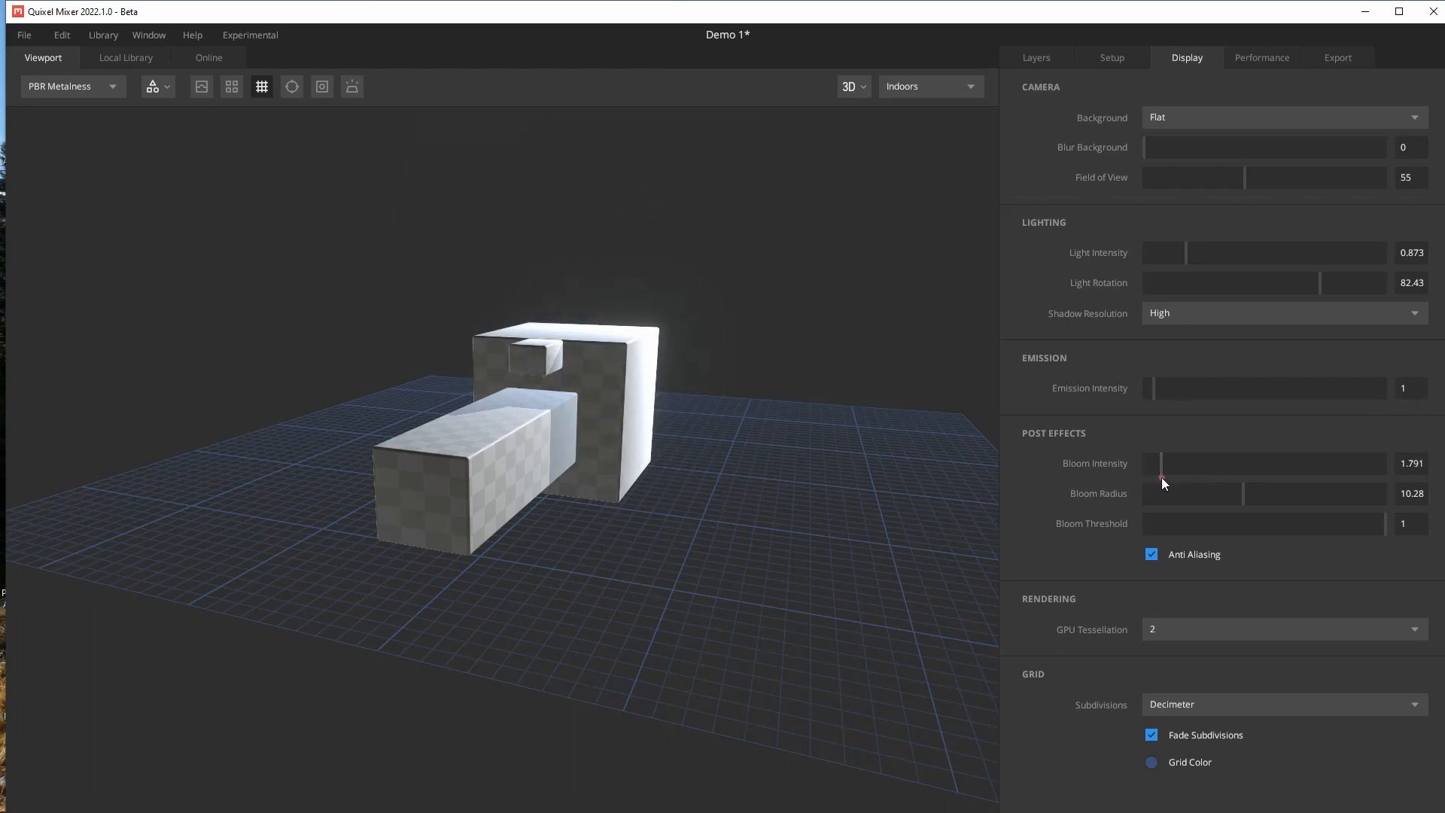
drag(1248, 503, 1189, 501)
middle_drag(817, 433, 704, 387)
drag(1159, 510, 1402, 542)
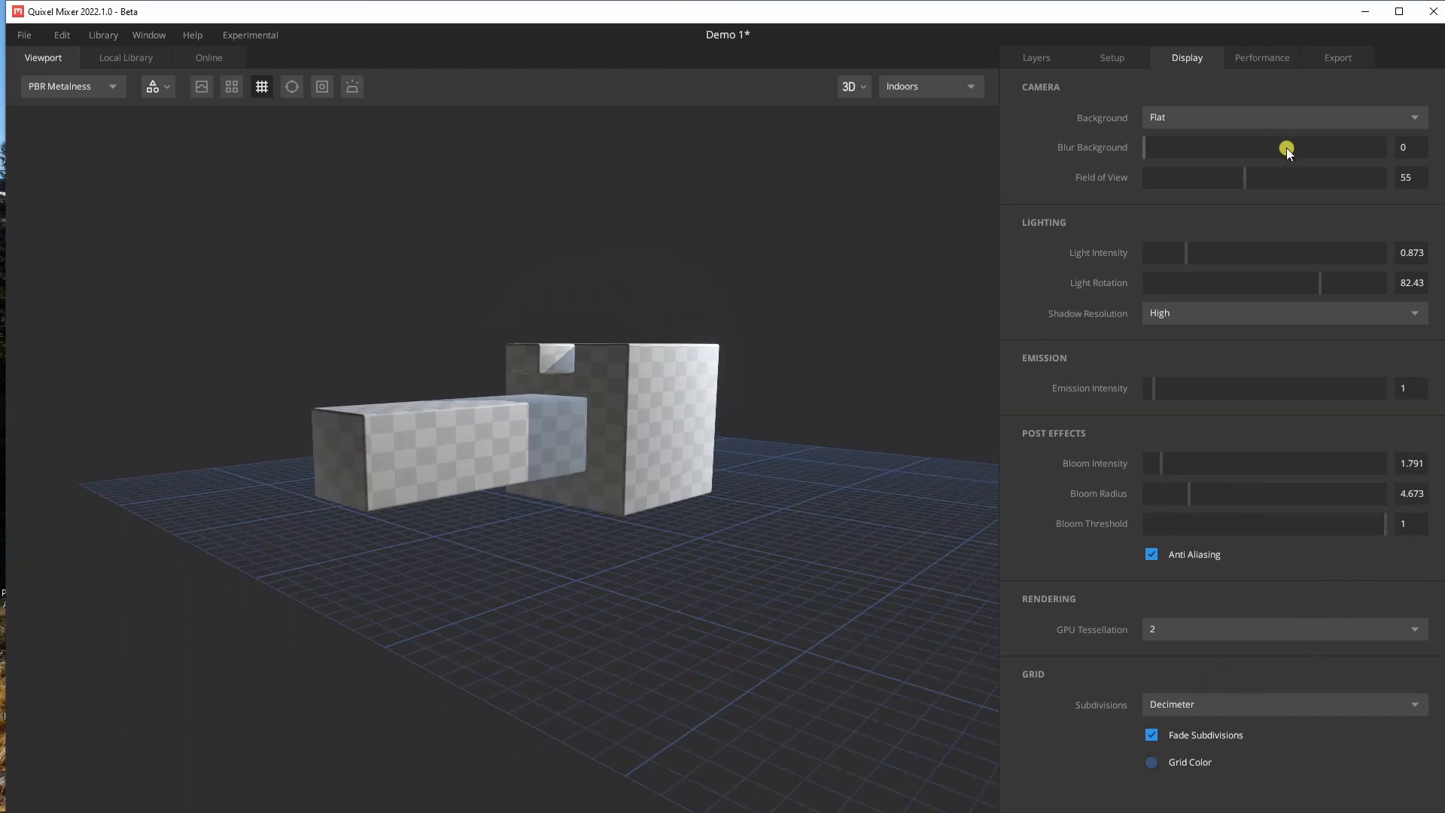
Step: Toggle the Decrease Viewport Resolution and Disable Anti Alias options for camera movement, and view the export settings
click(1263, 57)
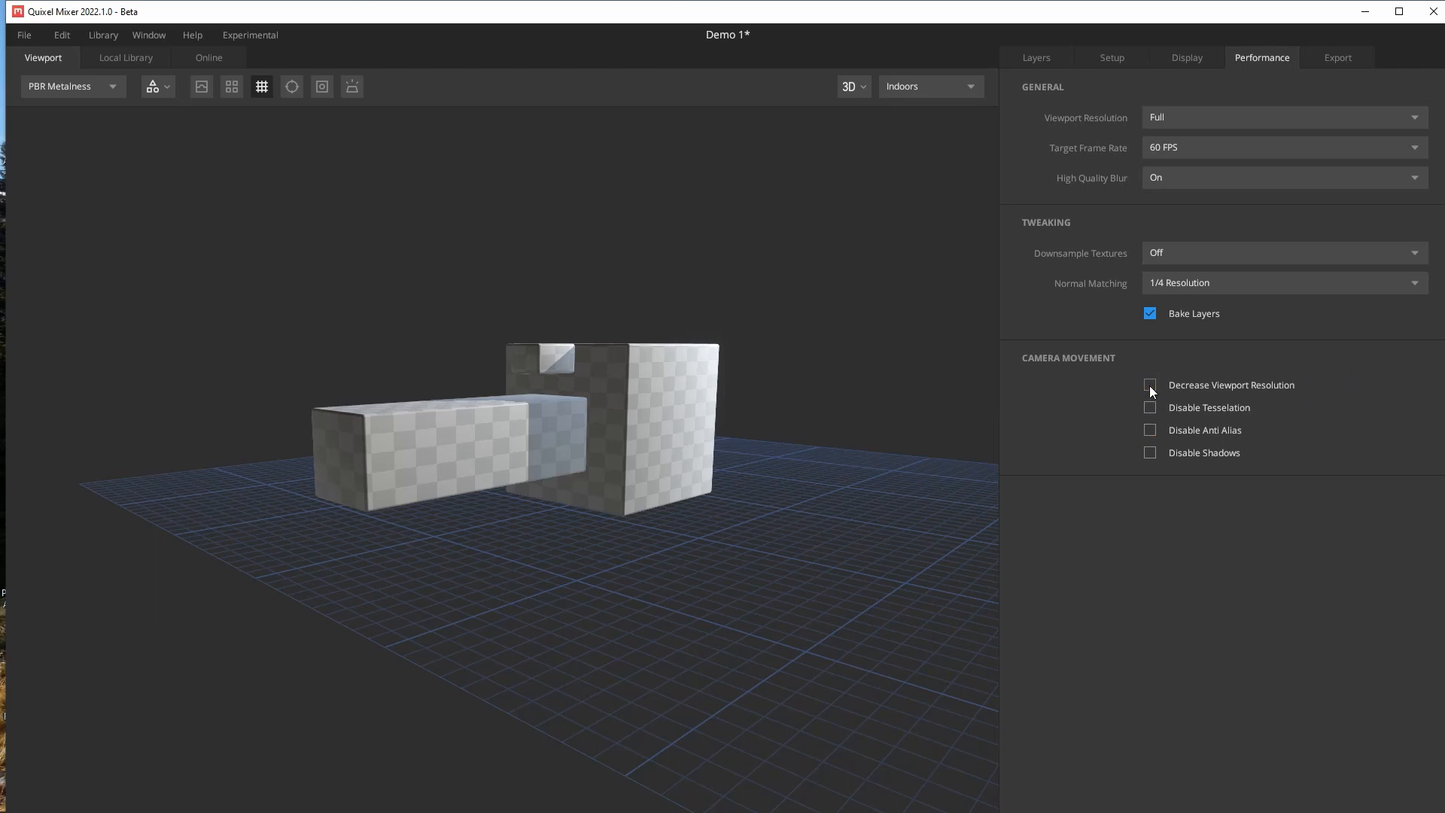
click(1151, 429)
click(1150, 385)
click(1150, 431)
click(1341, 59)
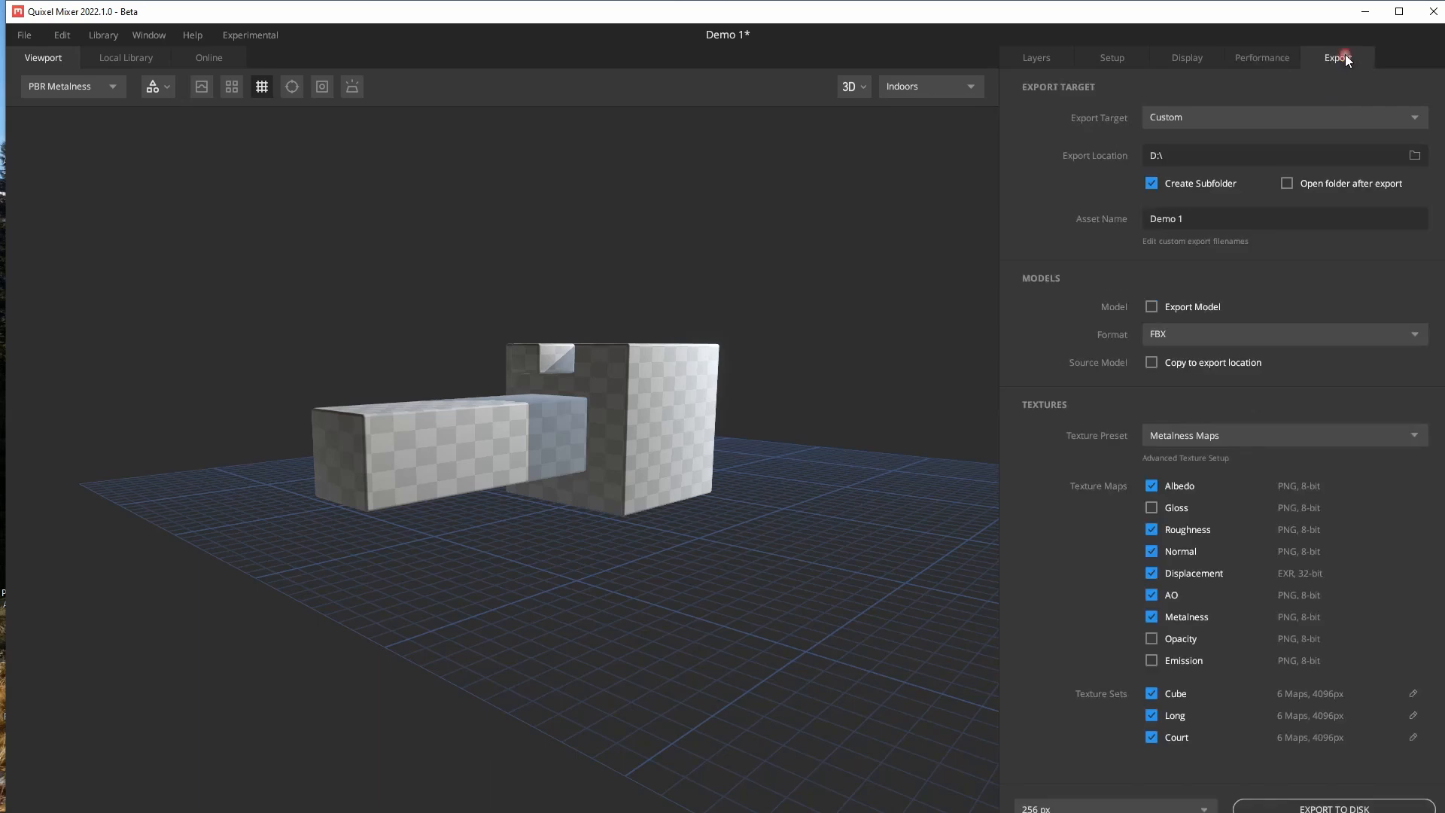
Step: Rename Layer Set 1, which targets the Cube texture set, as Cube
click(1034, 60)
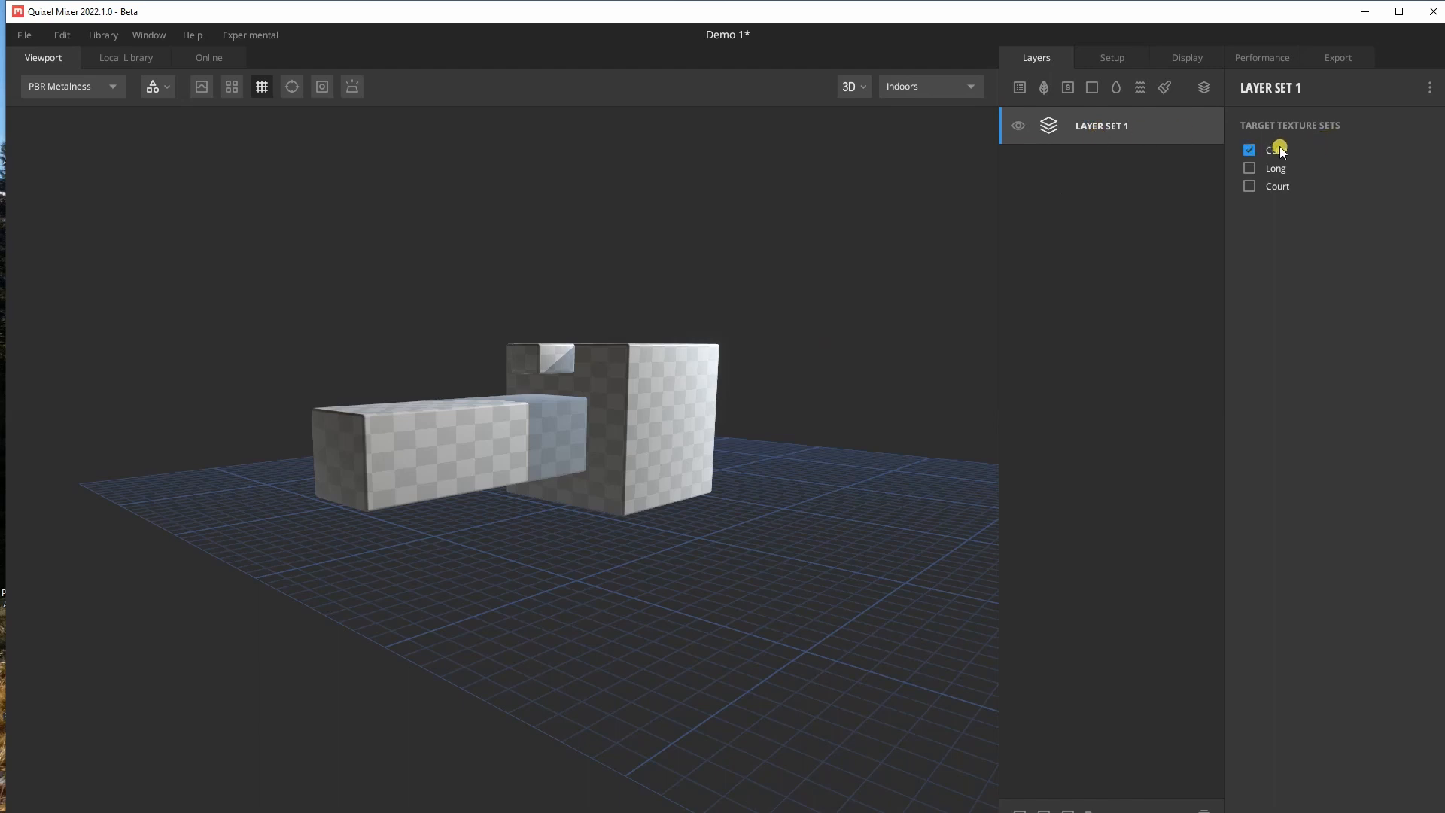
click(1097, 126)
double_click(1099, 128)
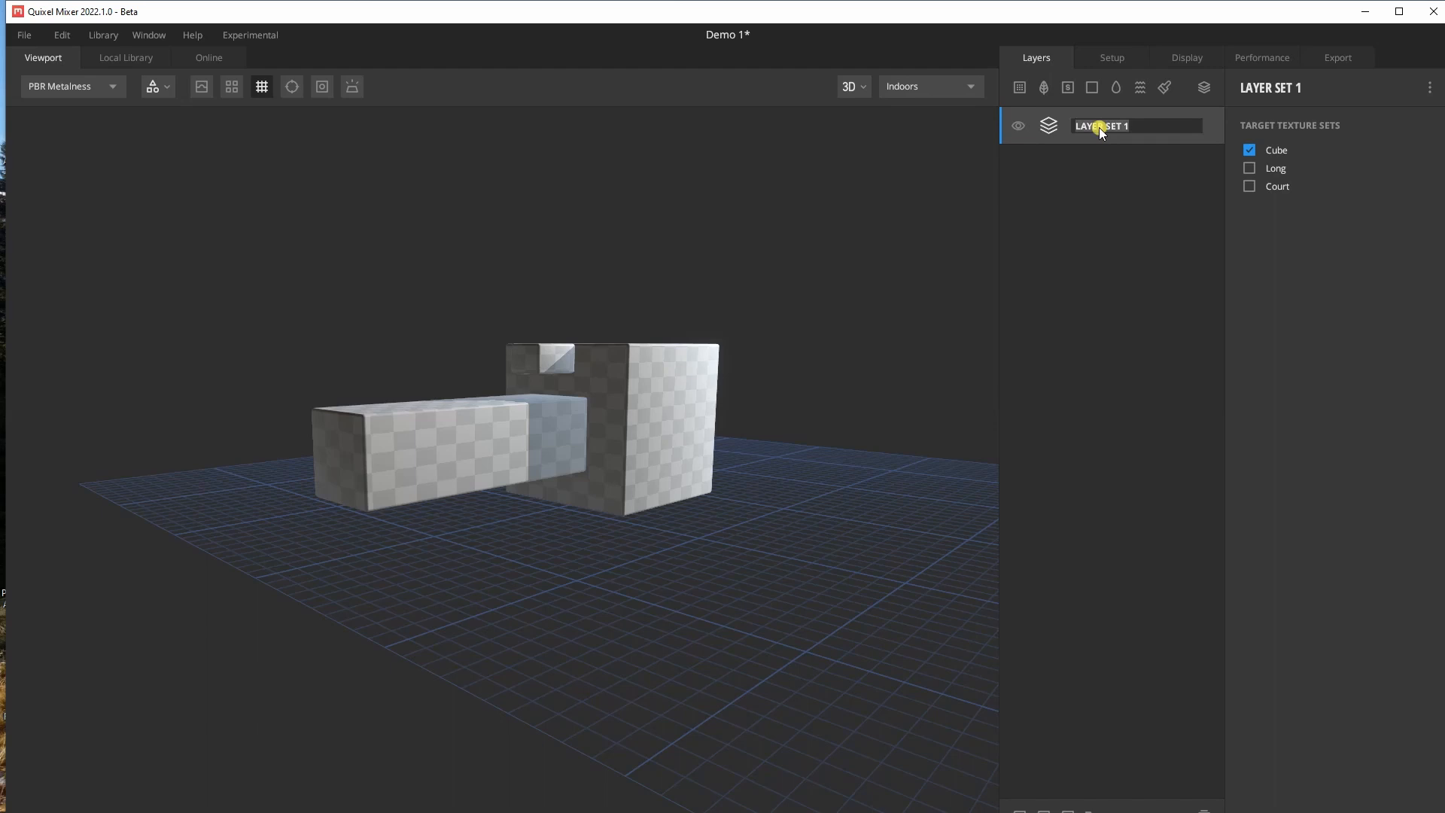
text(c)
key(Return)
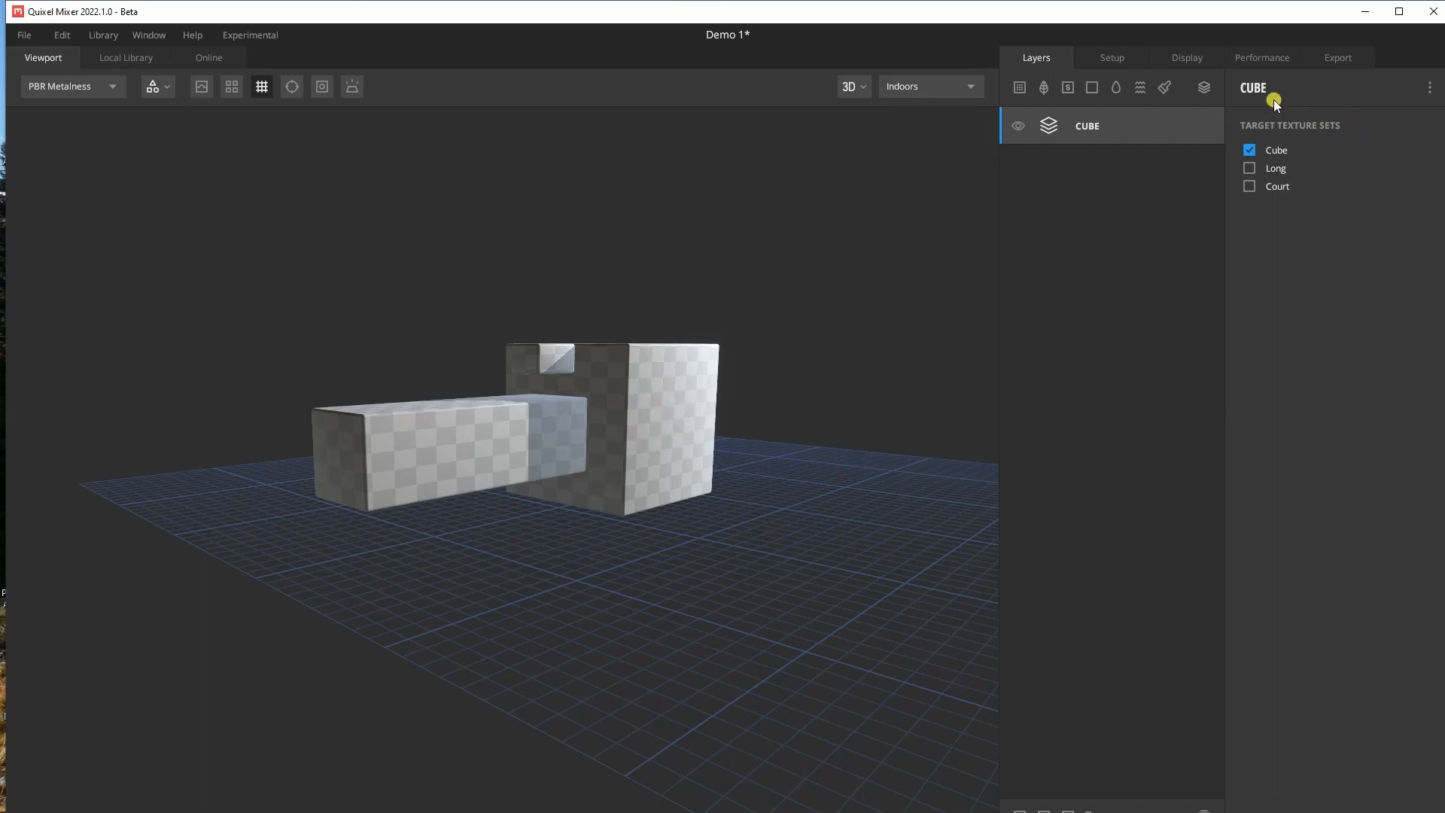
Step: Add a layer set that targets only the Long texture set and name it Long
click(1204, 89)
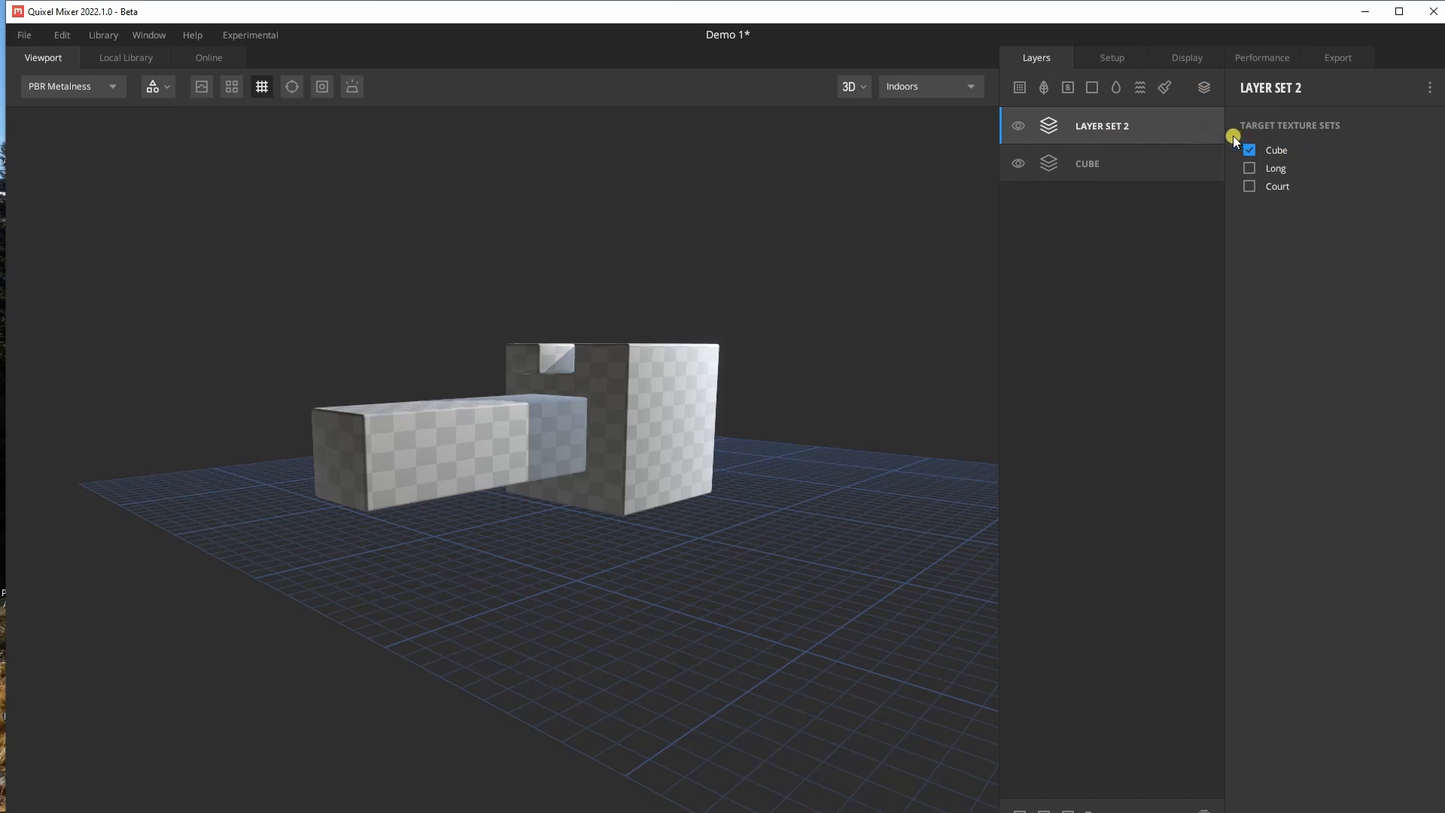
click(1250, 150)
click(1250, 169)
double_click(1095, 128)
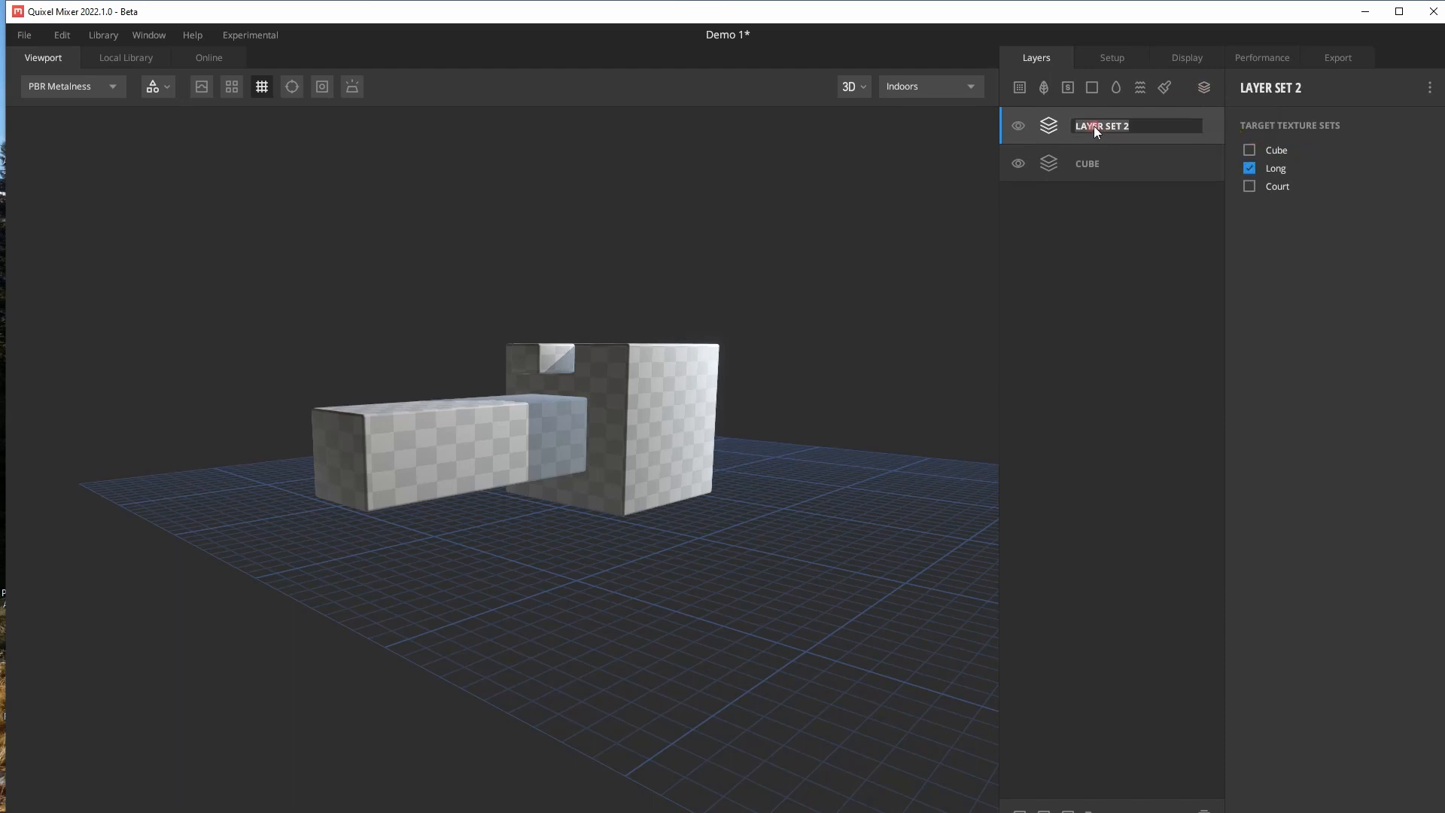
text(LONG)
key(Return)
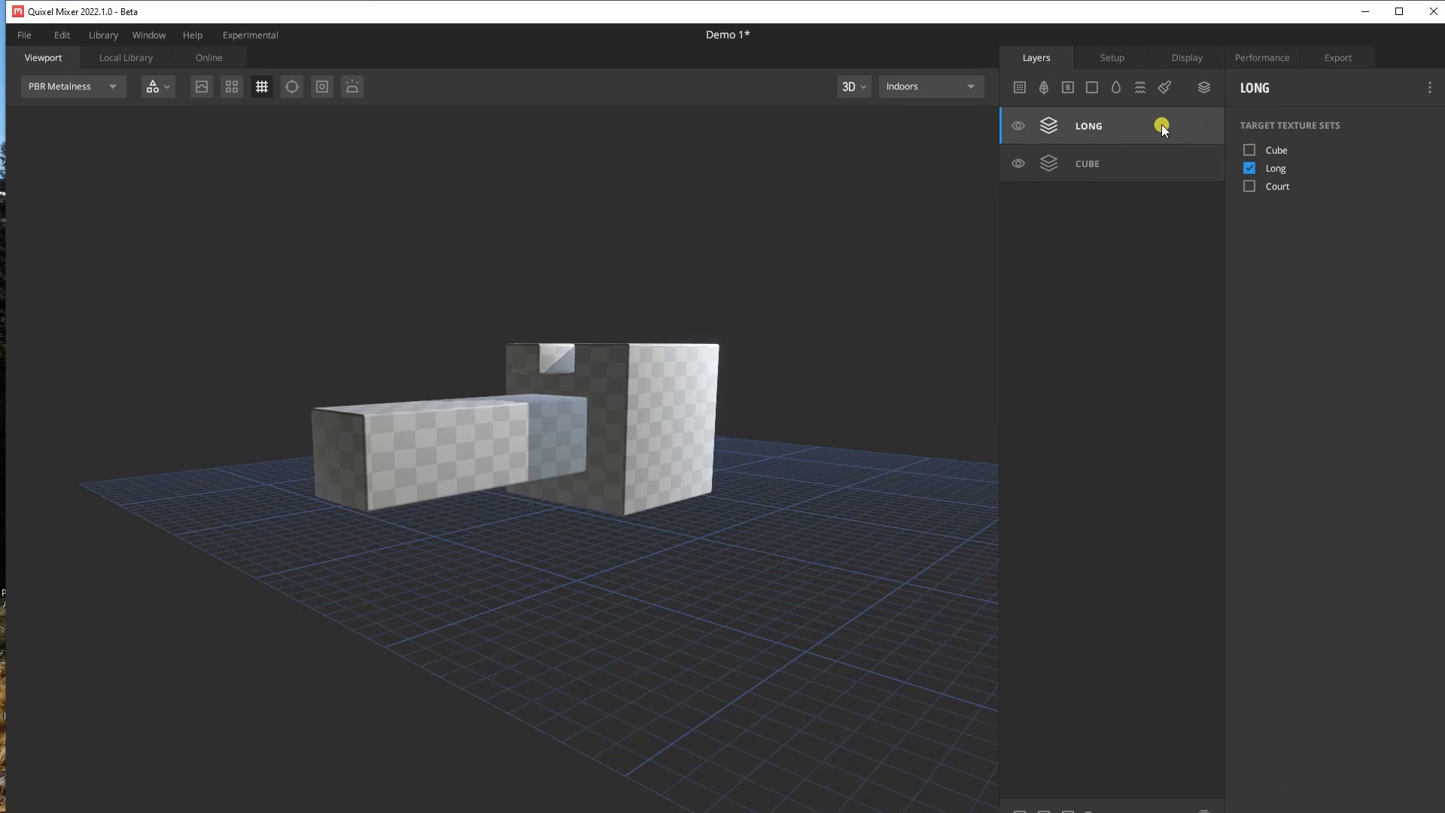
Step: Add a layer set named Court that targets only the Court texture set
click(1204, 89)
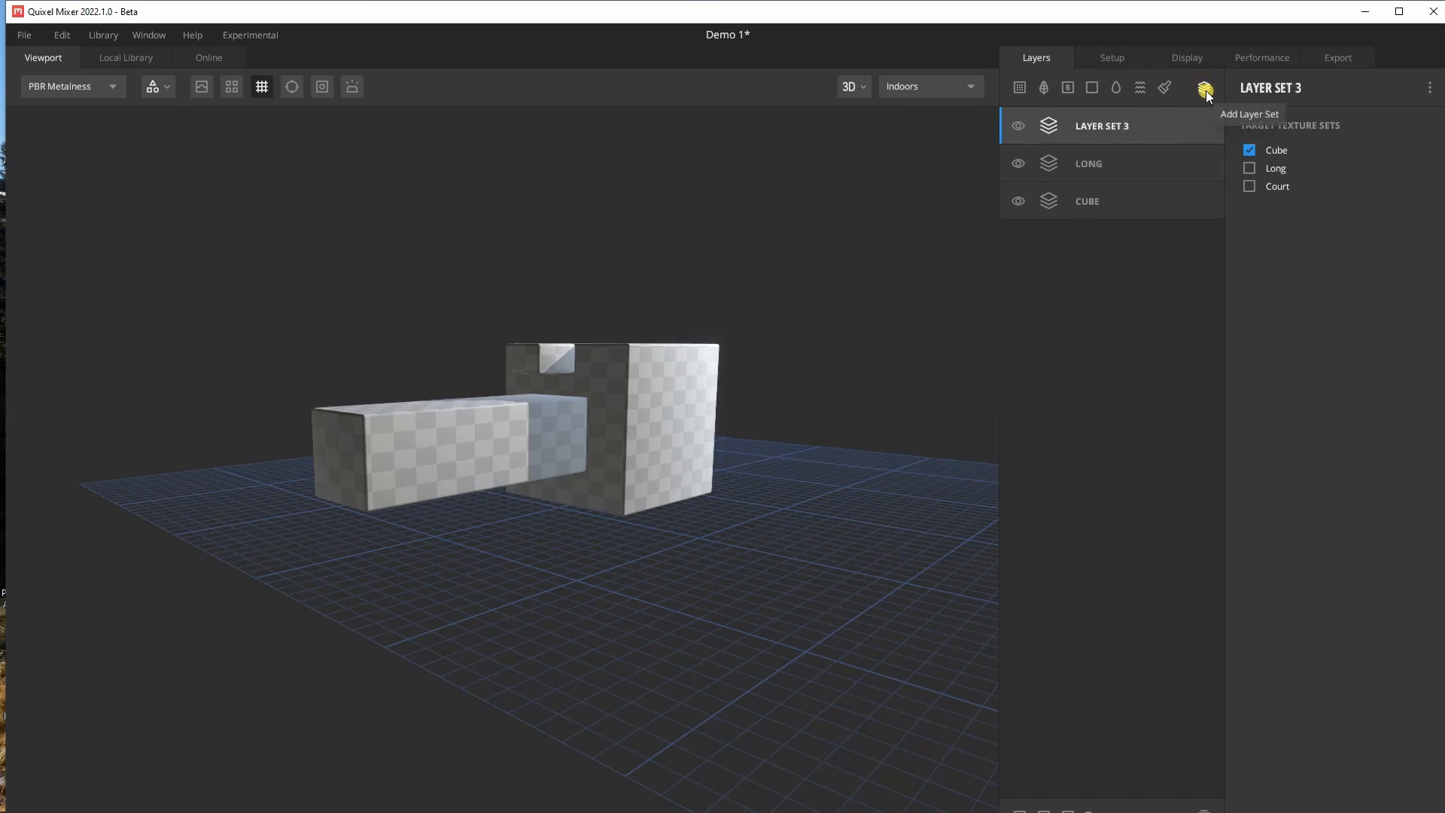
double_click(1086, 125)
text(c)
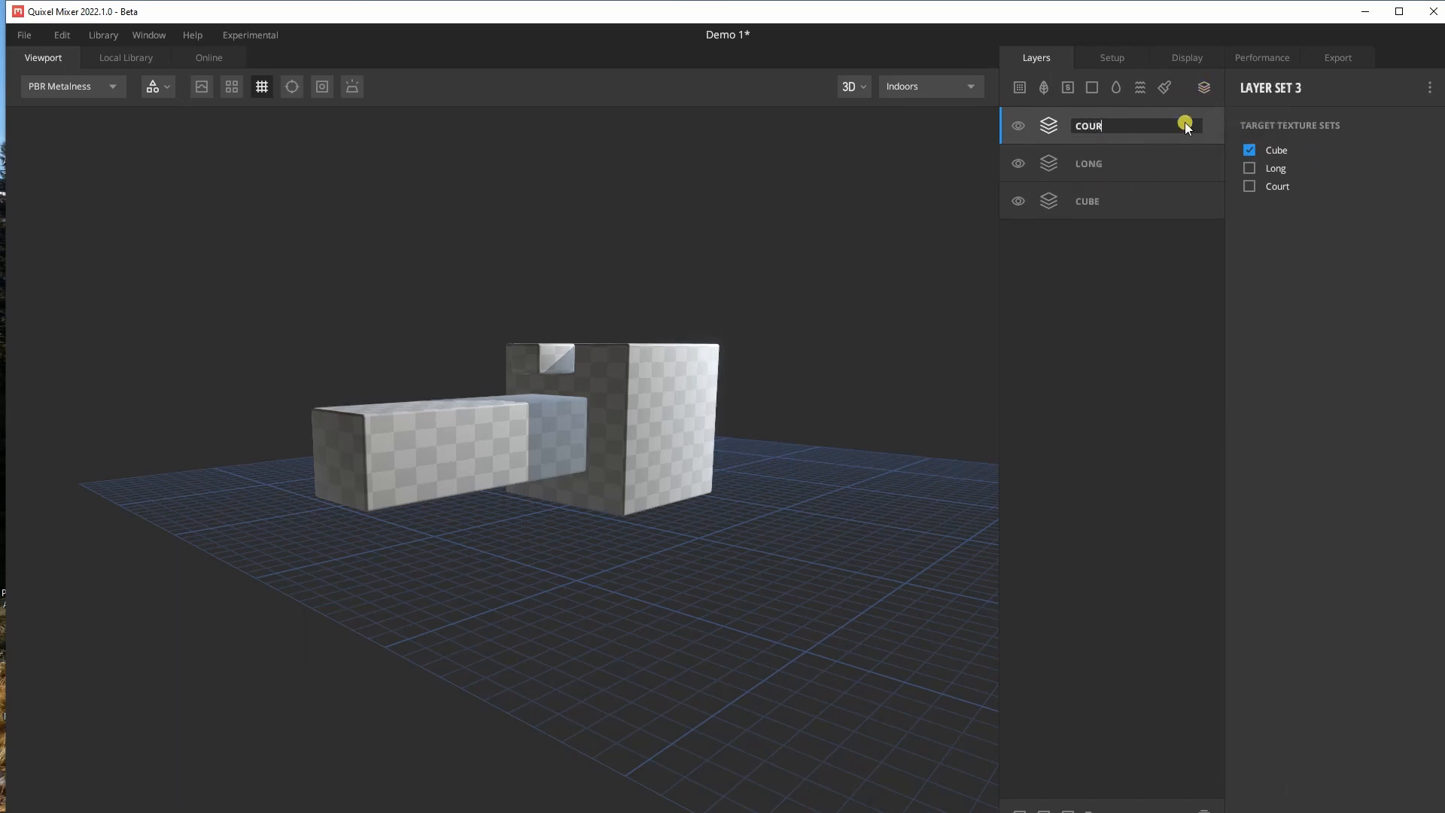
key(Return)
click(1249, 151)
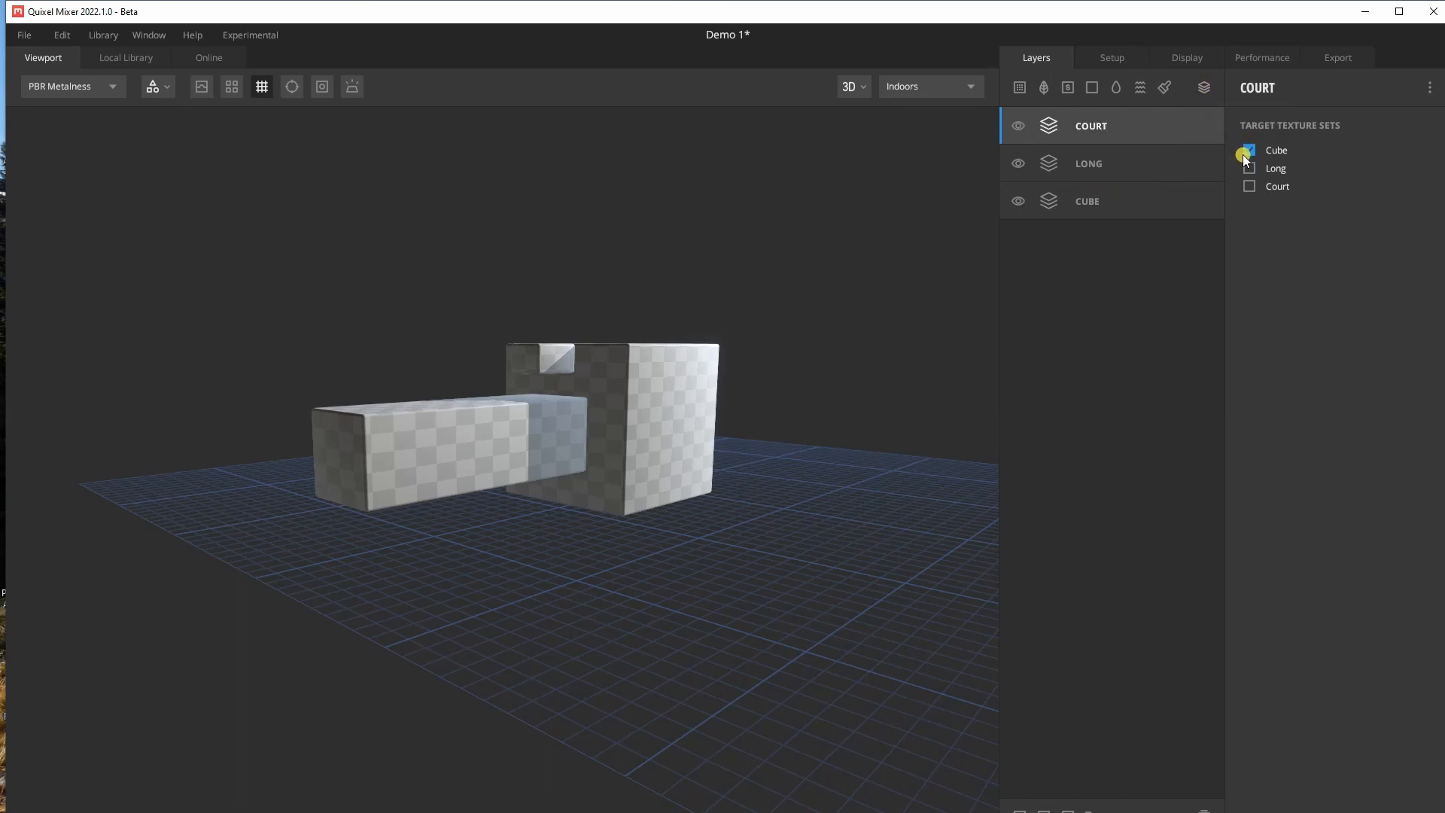
click(1250, 187)
Step: Check the target texture sets of the Long and Cube layer sets, and add a solid layer to the Court layer set
click(1129, 164)
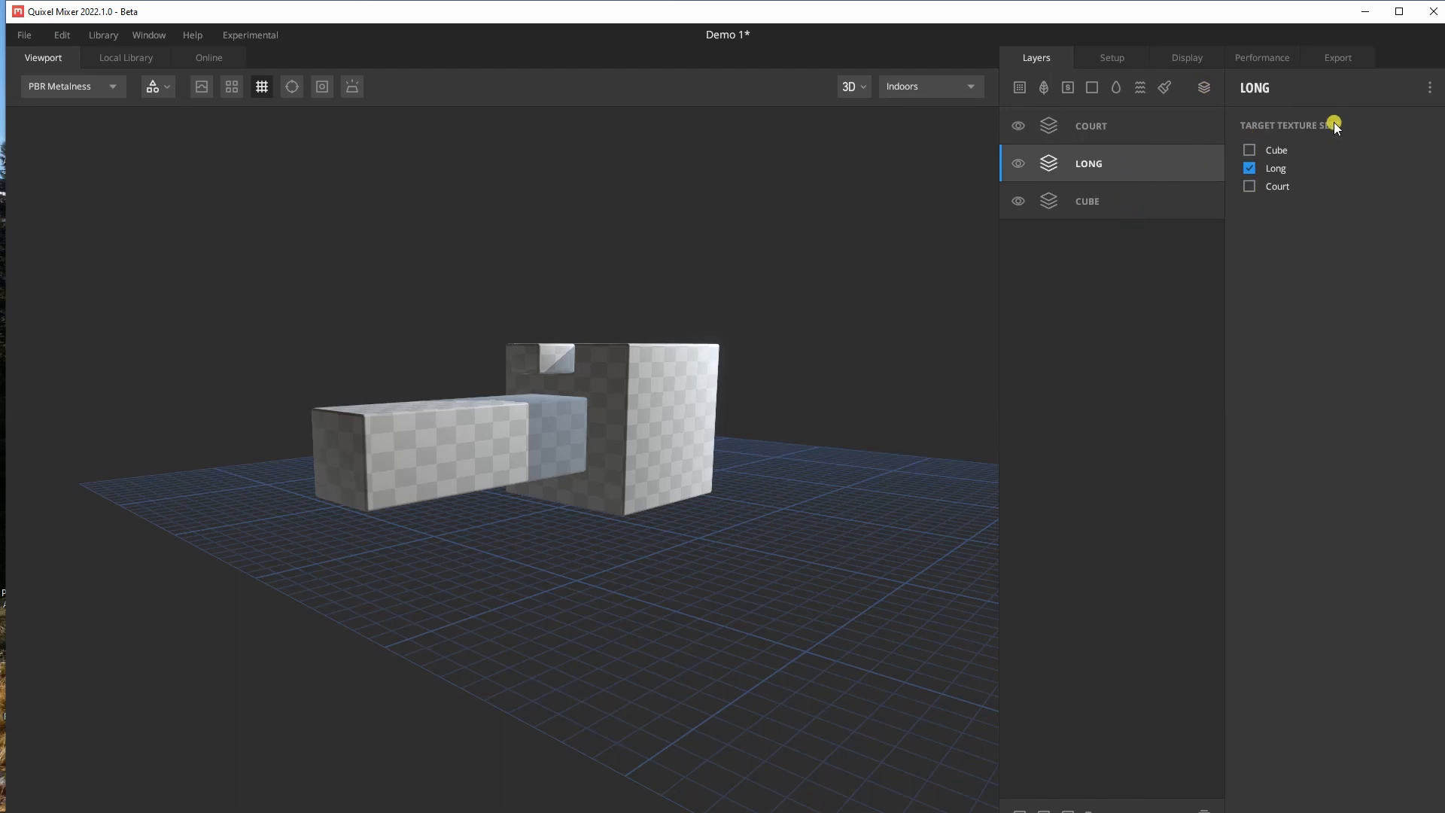
click(1140, 210)
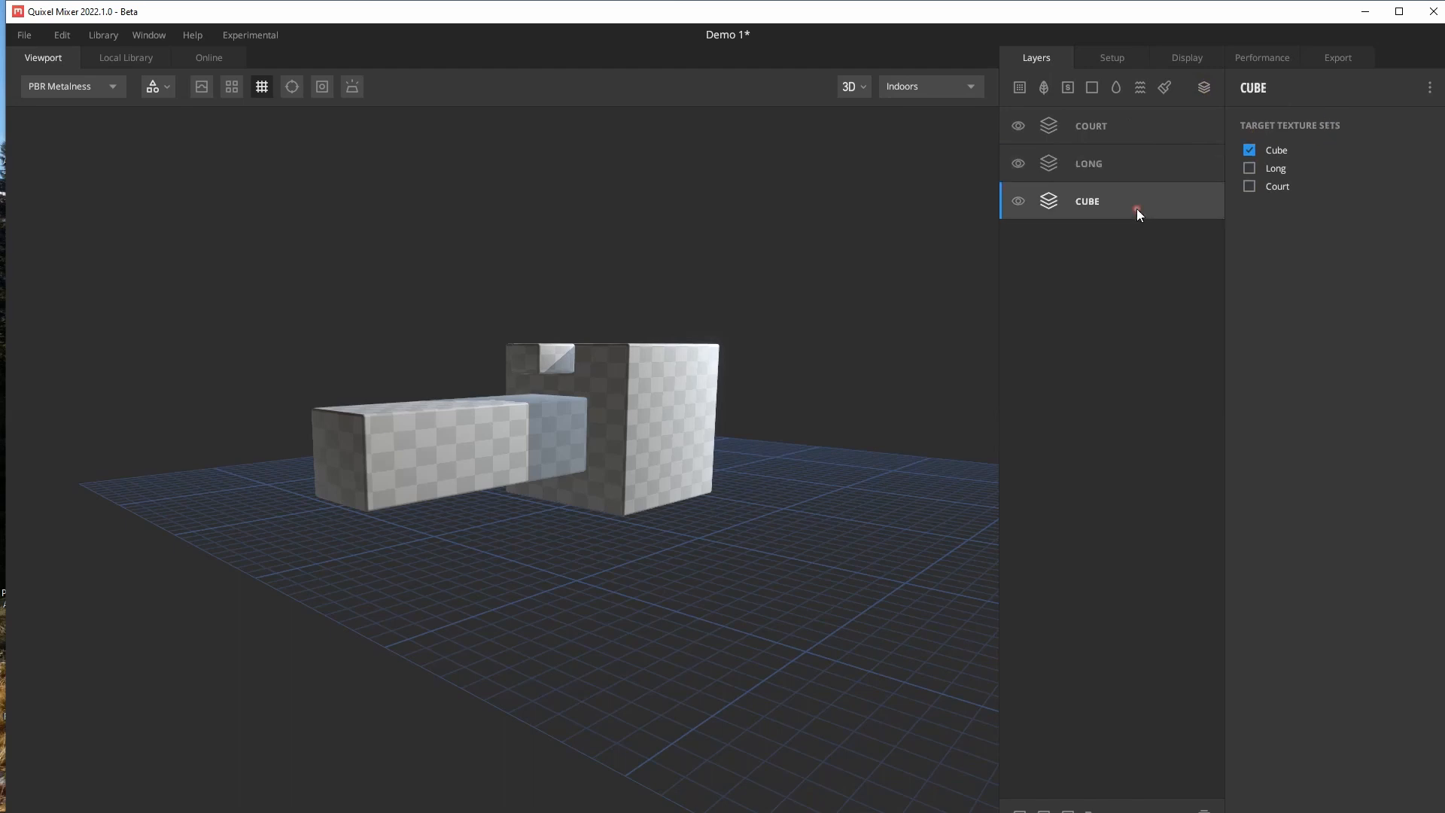
click(1137, 127)
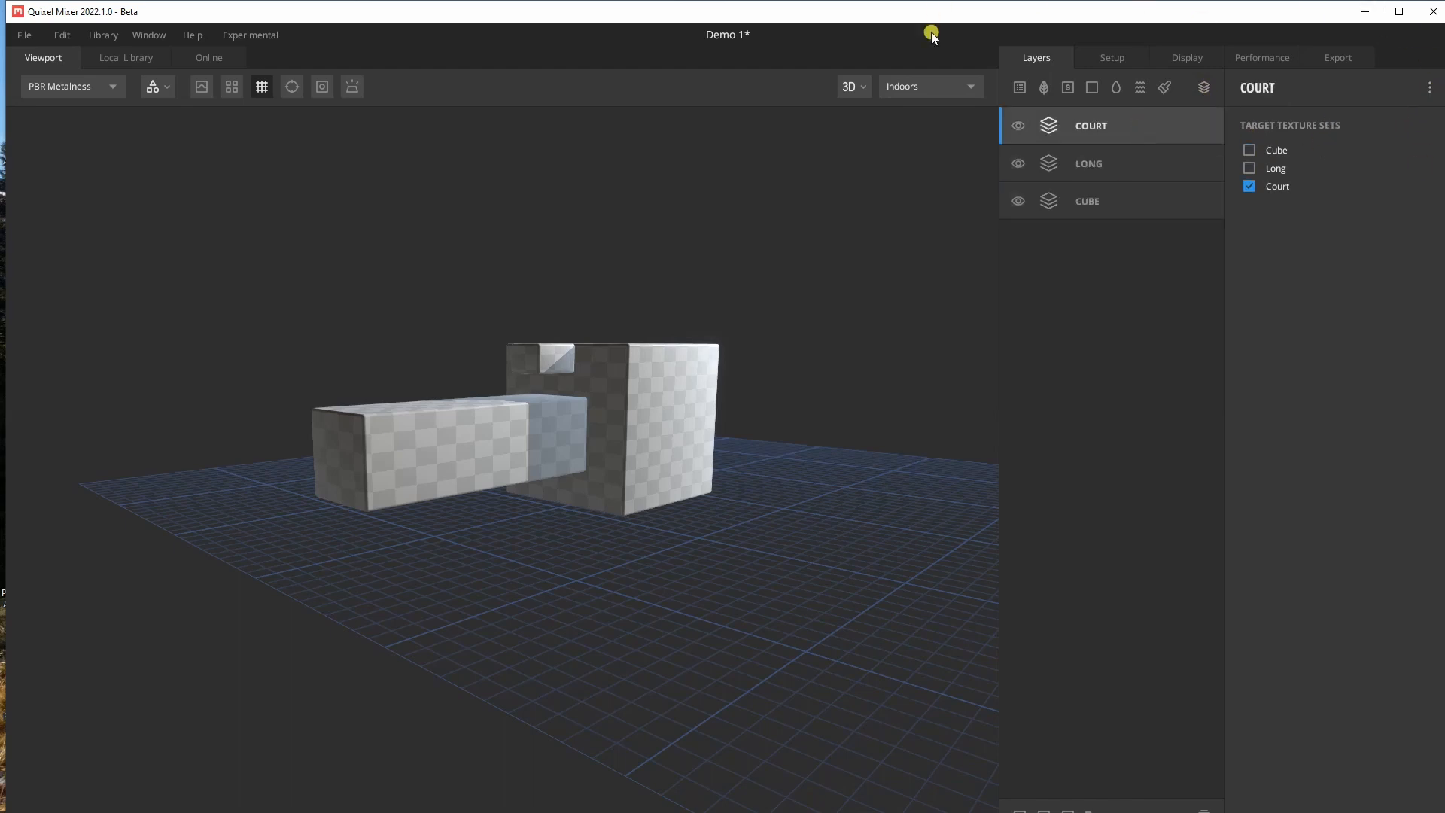
click(1094, 88)
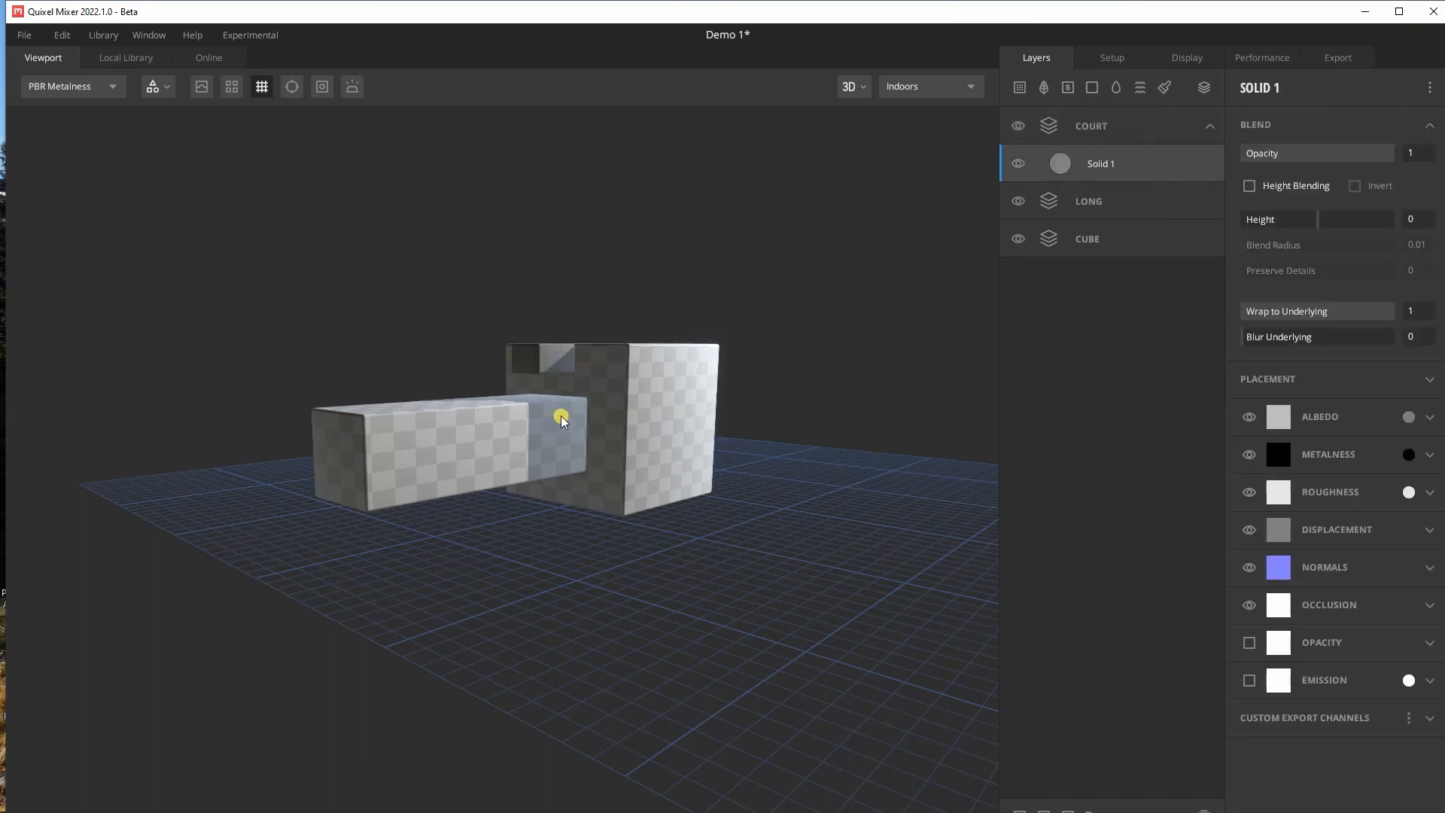
Step: Set the albedo color of the solid layer in the Court layer set to pure red, FF0000
middle_drag(561, 417, 571, 431)
scroll(573, 370, down, 2)
scroll(573, 371, up, 5)
drag(711, 364, 751, 407)
middle_drag(728, 352, 671, 412)
scroll(539, 377, down, 2)
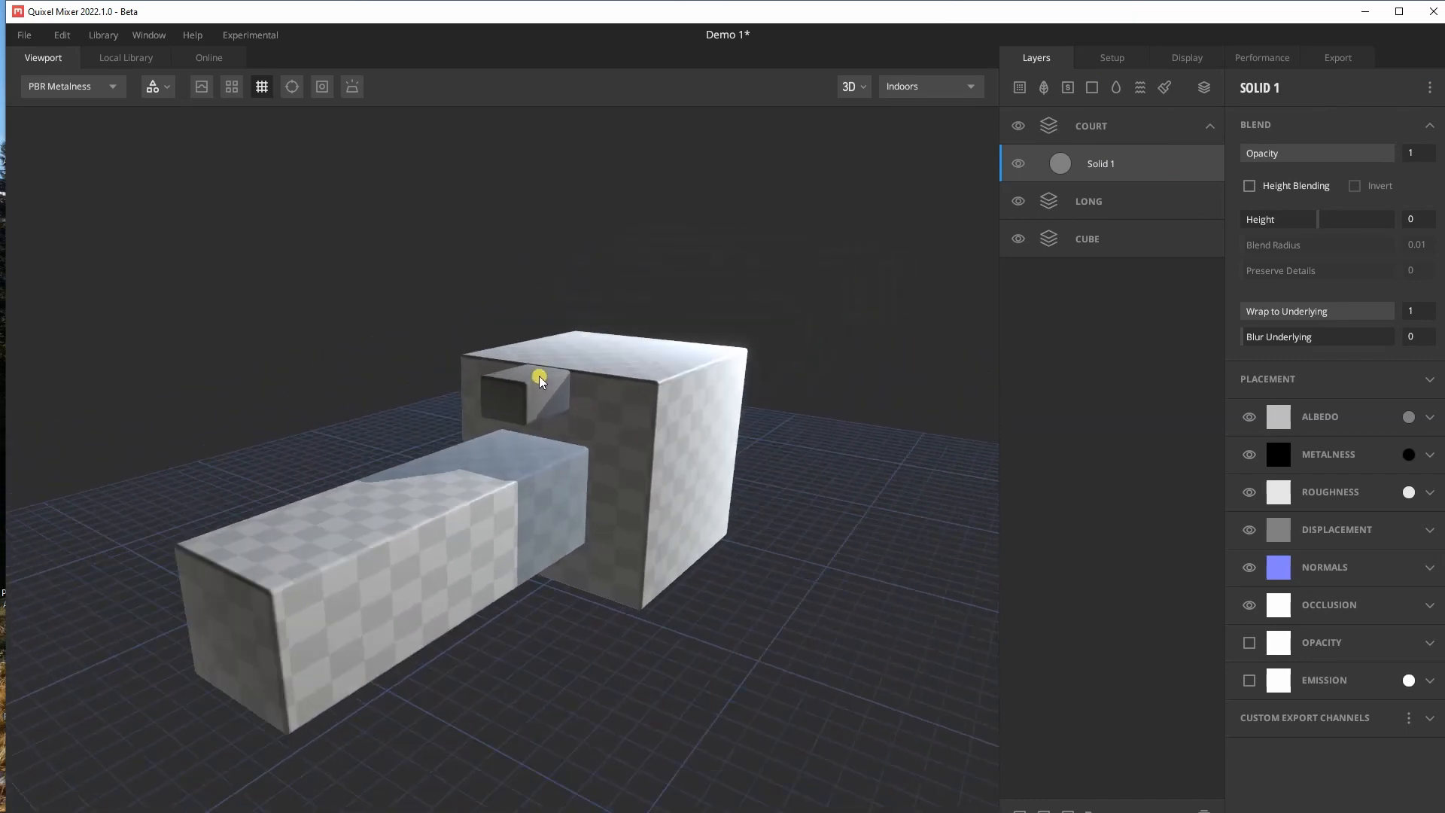
scroll(539, 376, up, 3)
drag(662, 436, 615, 409)
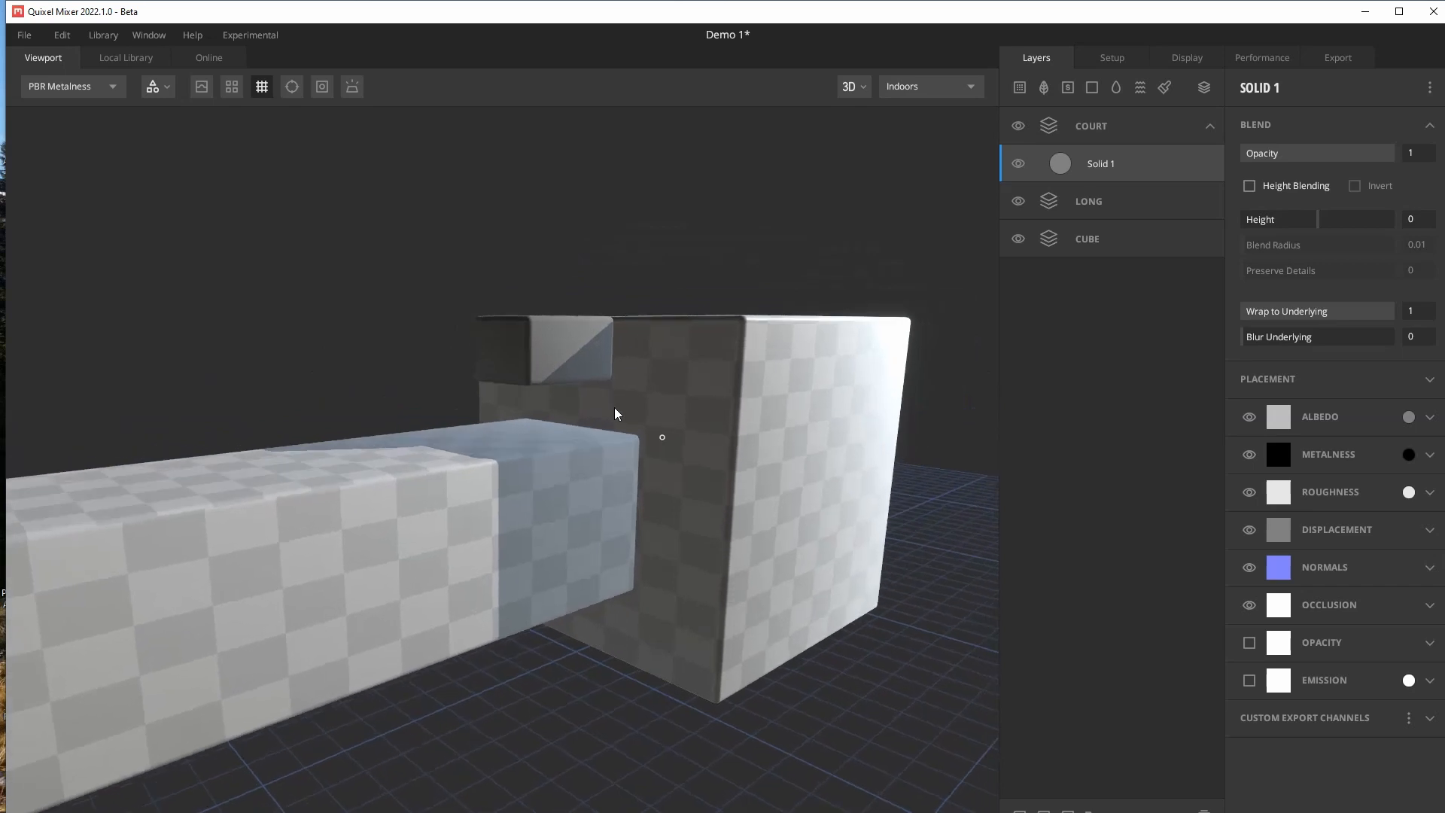
click(1285, 427)
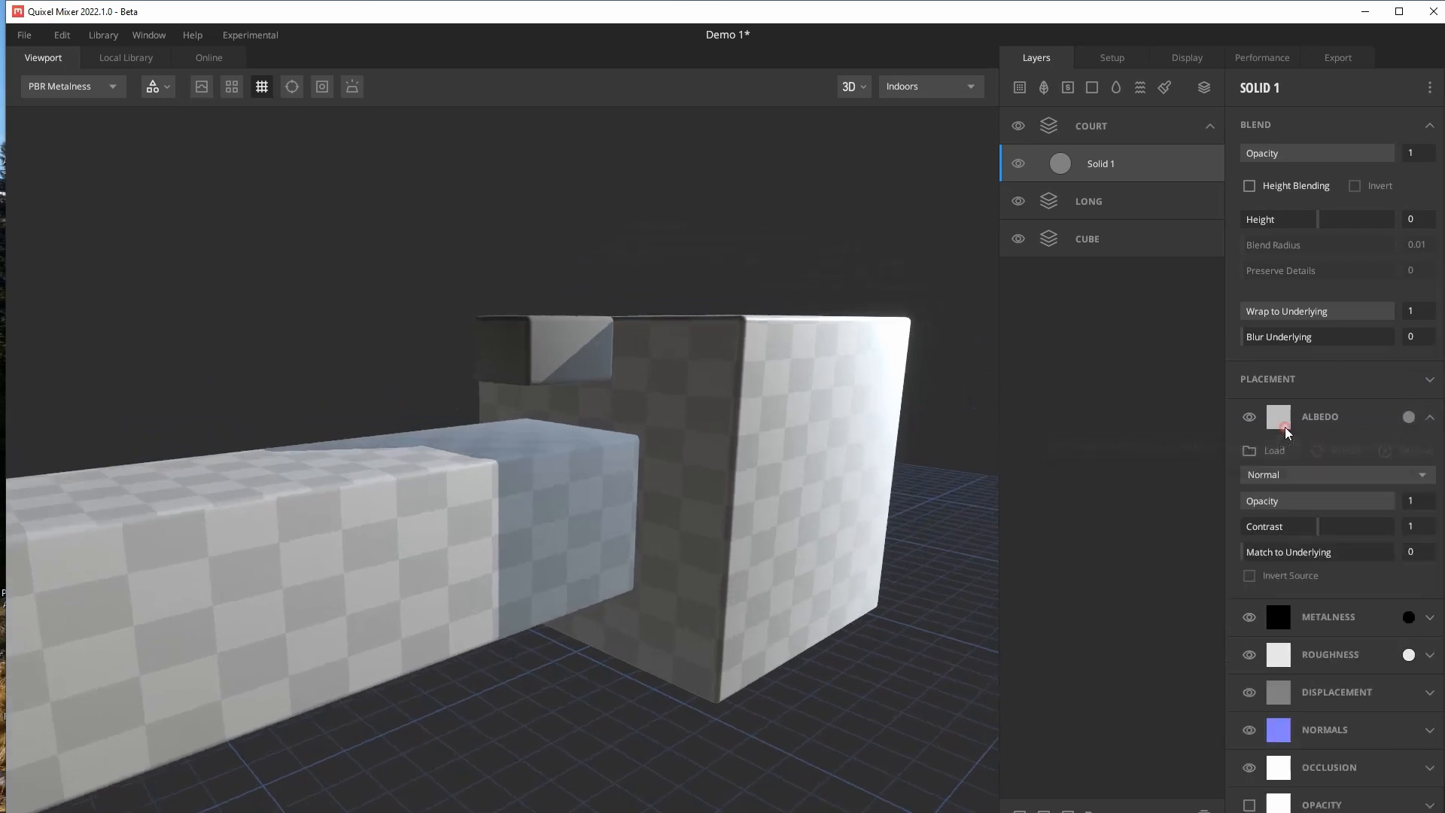
click(1408, 417)
click(678, 364)
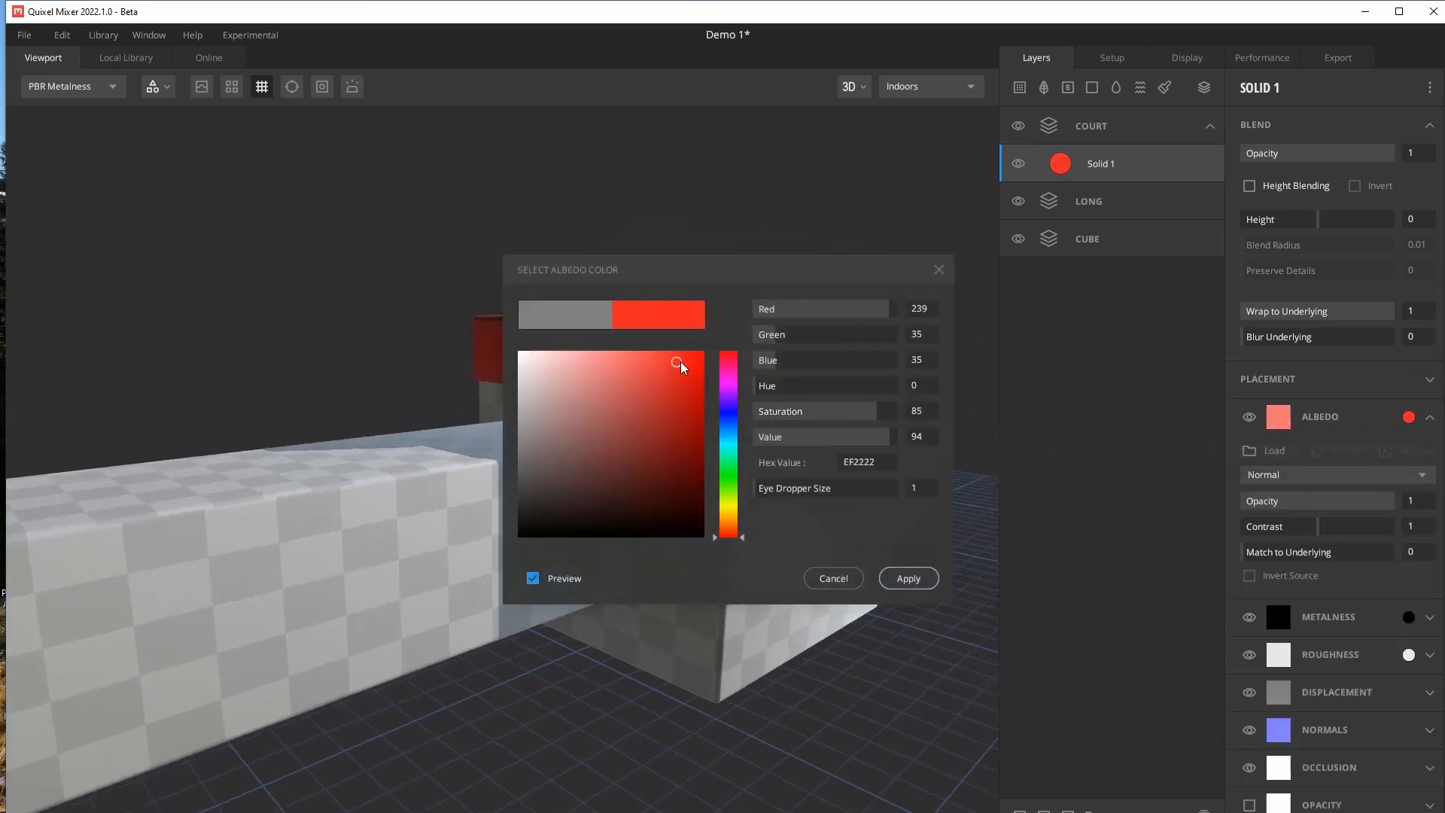
click(908, 578)
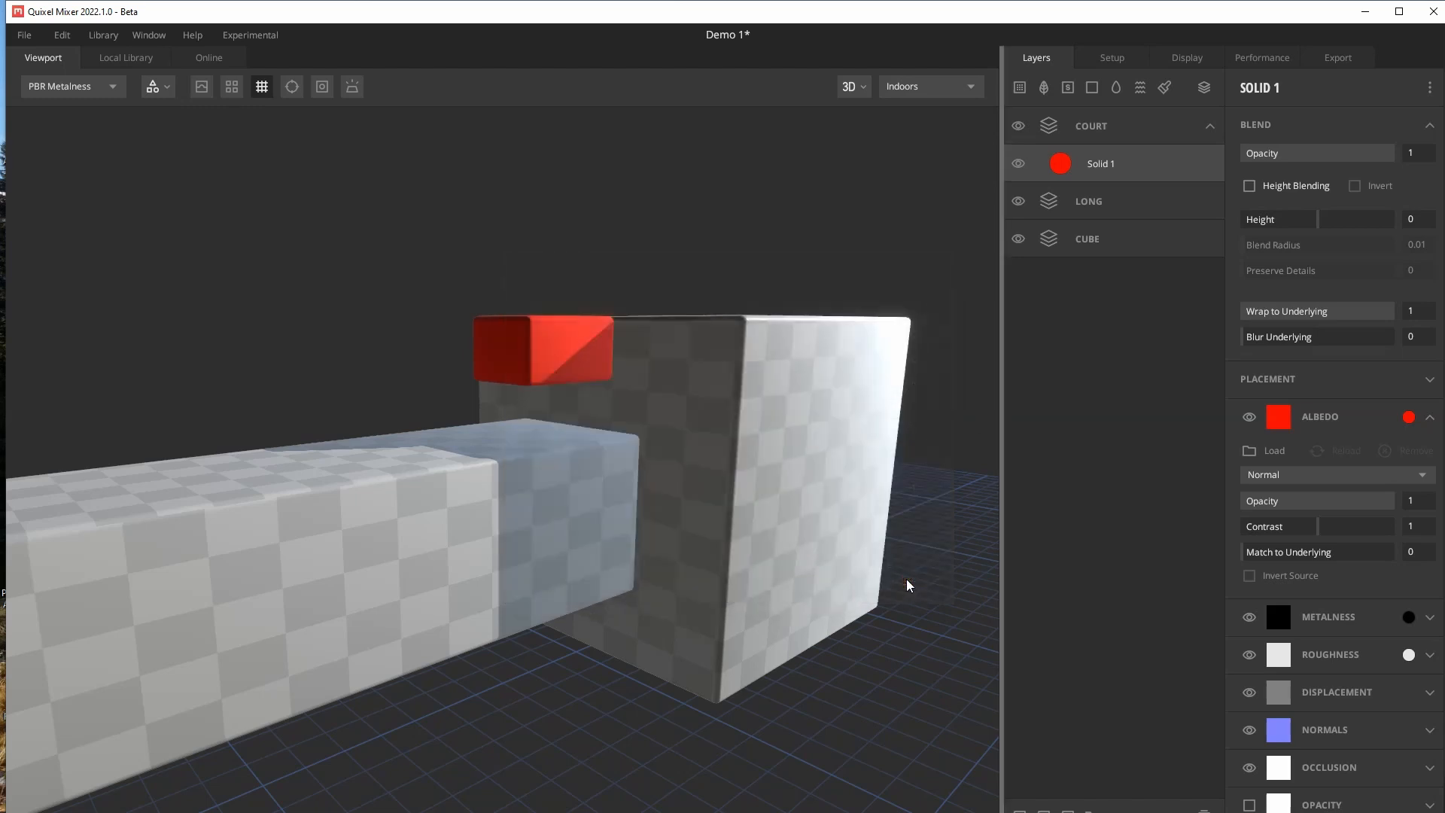
Step: Copy the red solid layer from the Court layer set to the Long layer set
click(1082, 203)
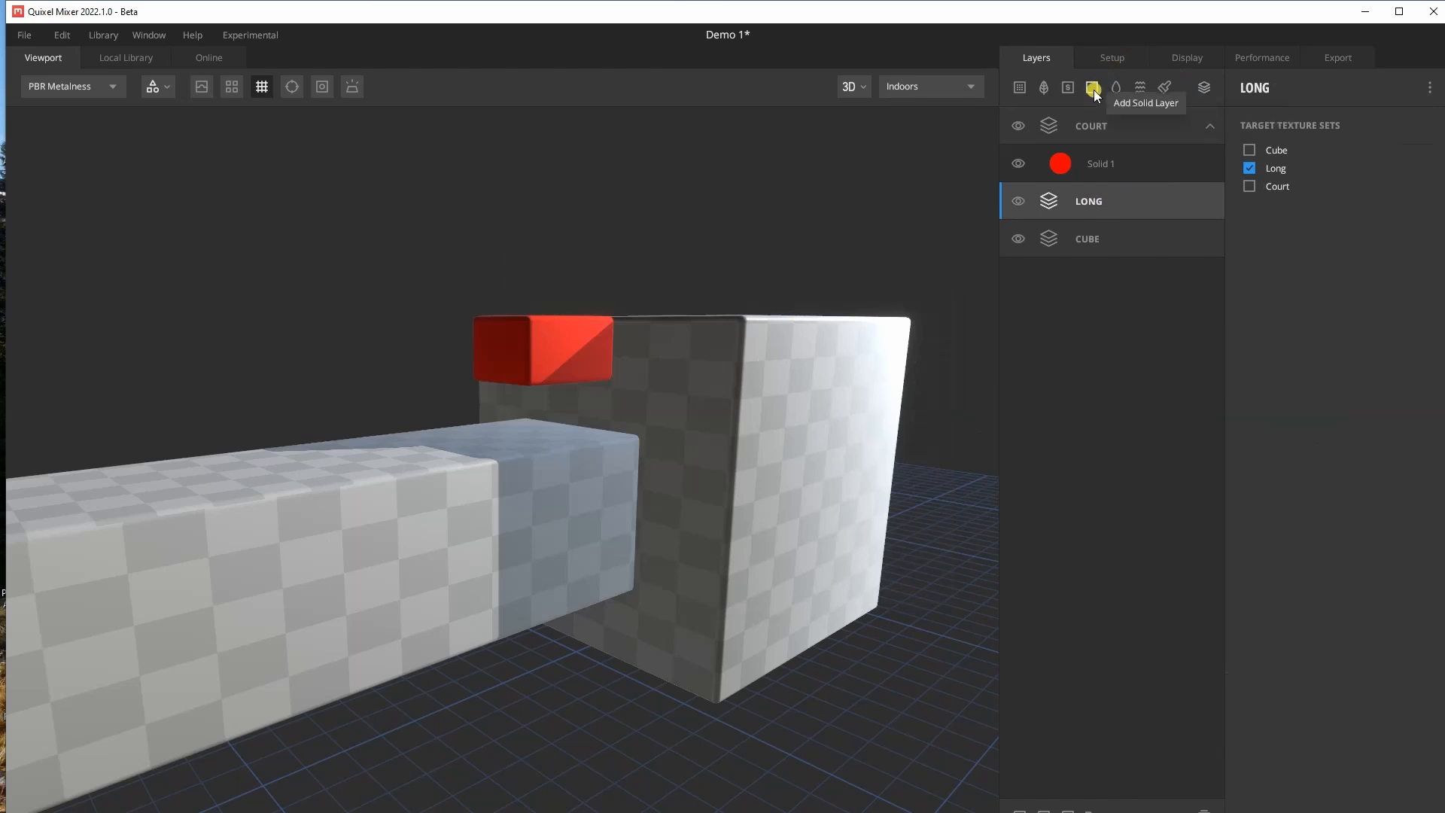
right_click(1122, 163)
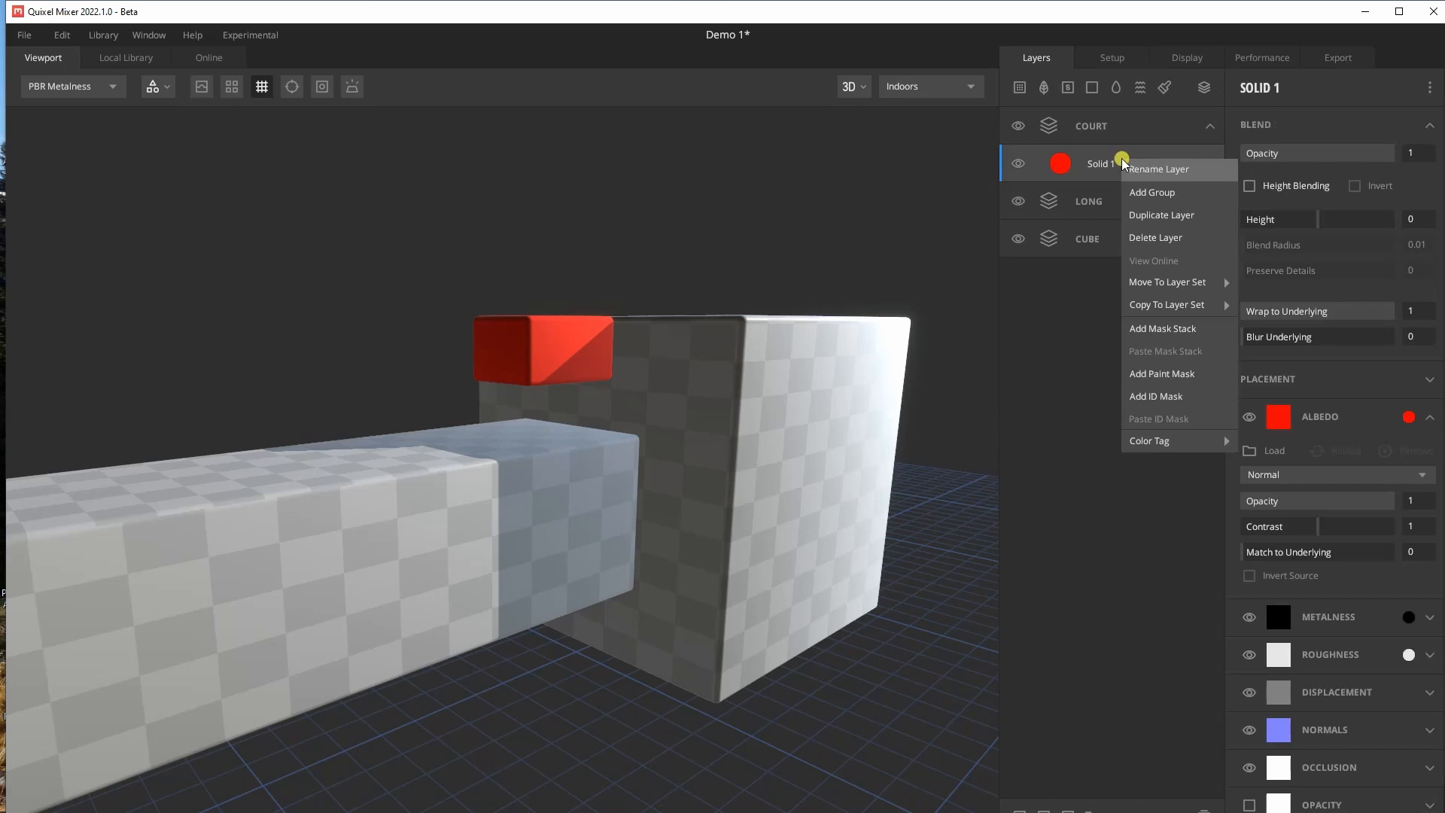
mouse_move(1187, 285)
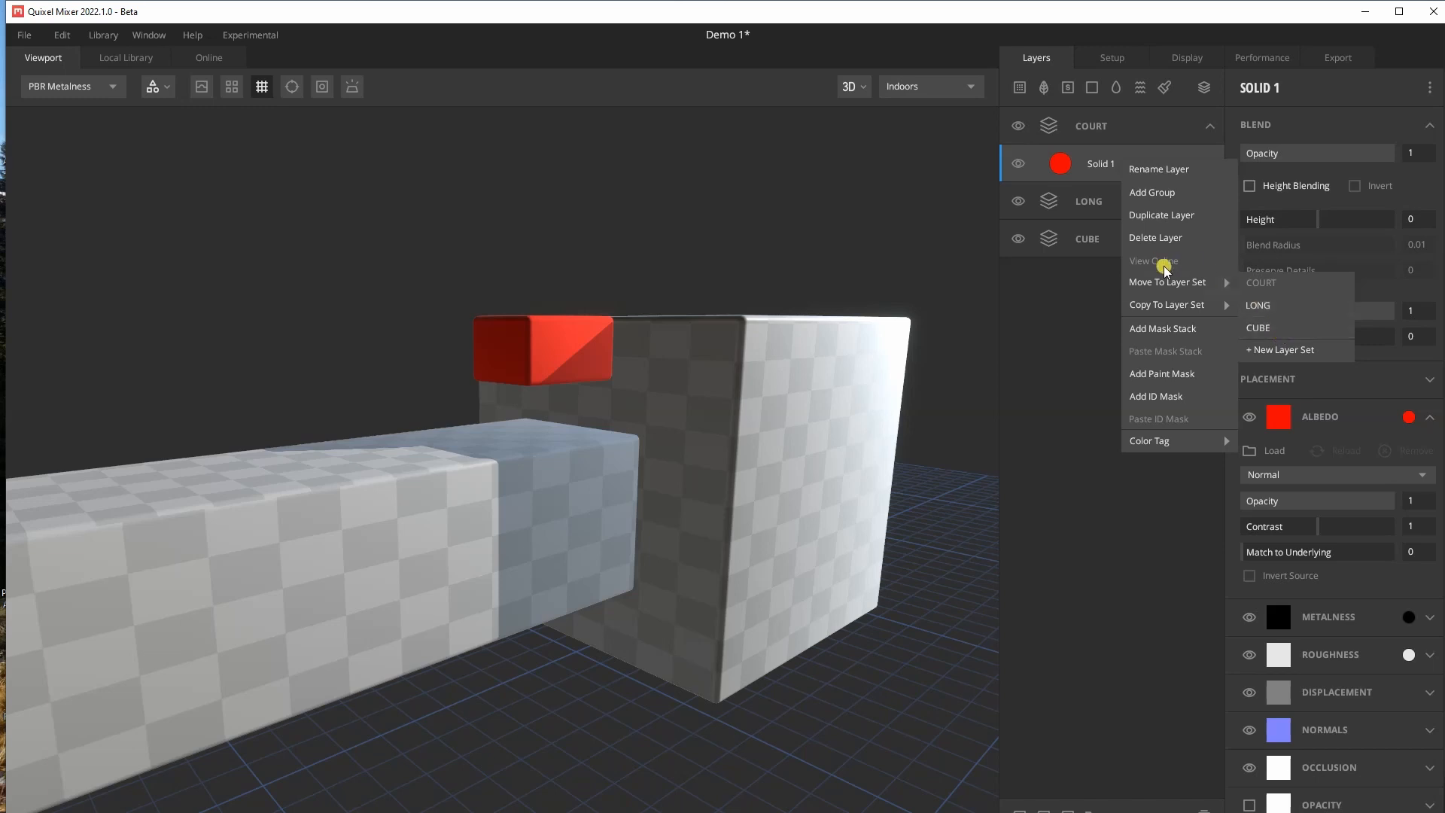
mouse_move(1163, 309)
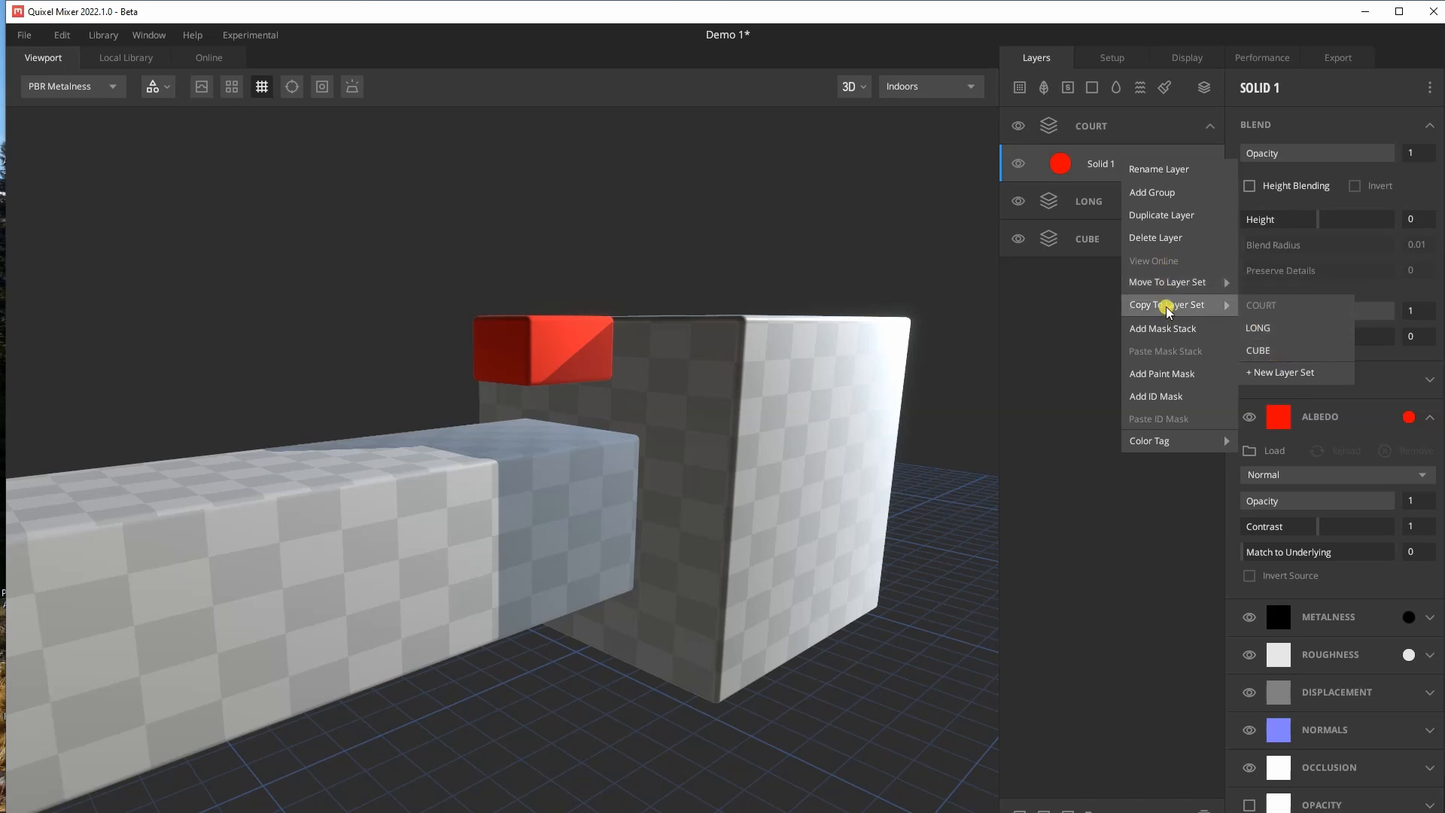
click(1271, 327)
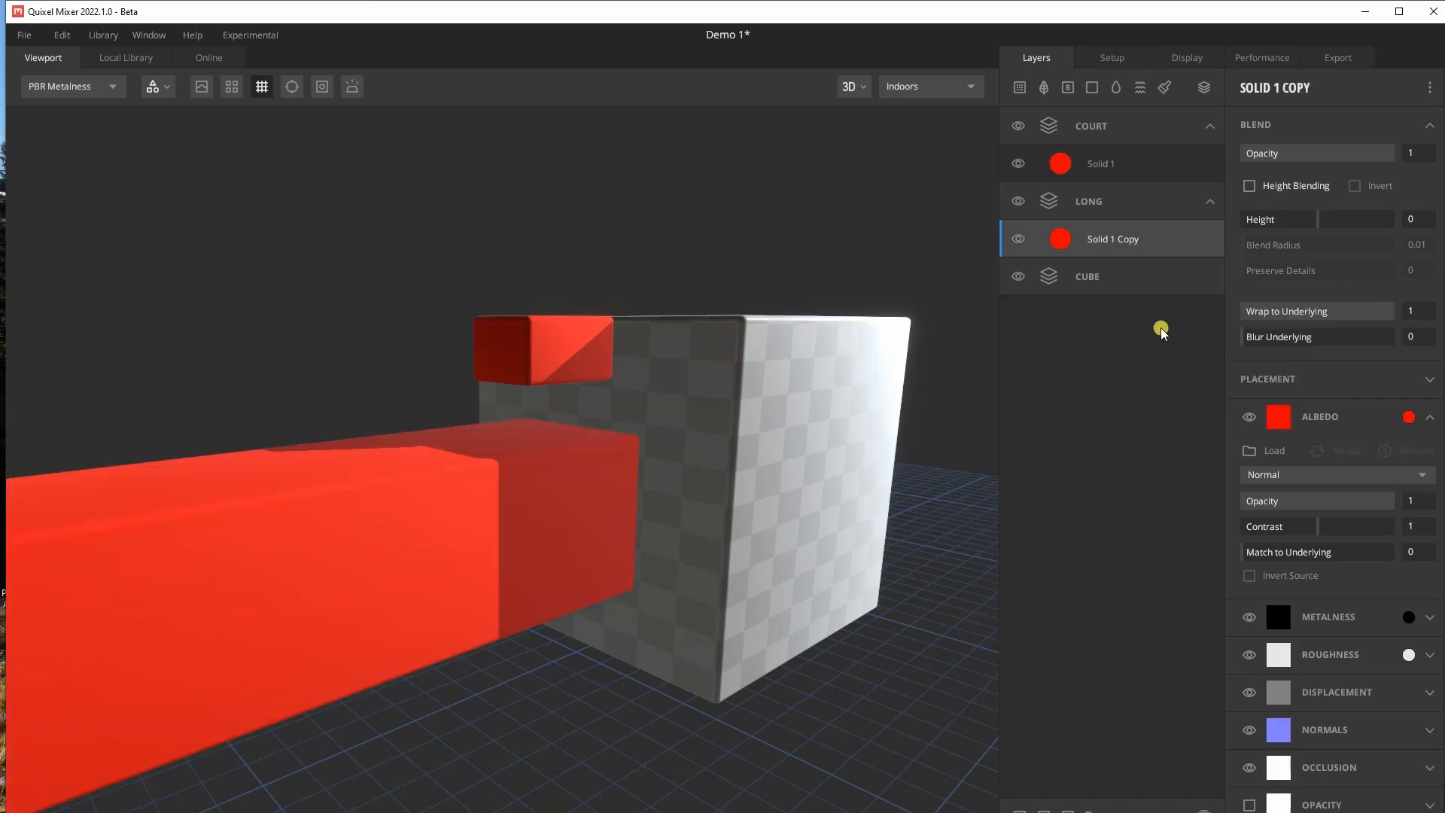
Step: Change the albedo color of the copied solid layer in the Long layer set to blue, 1500FF
click(1409, 416)
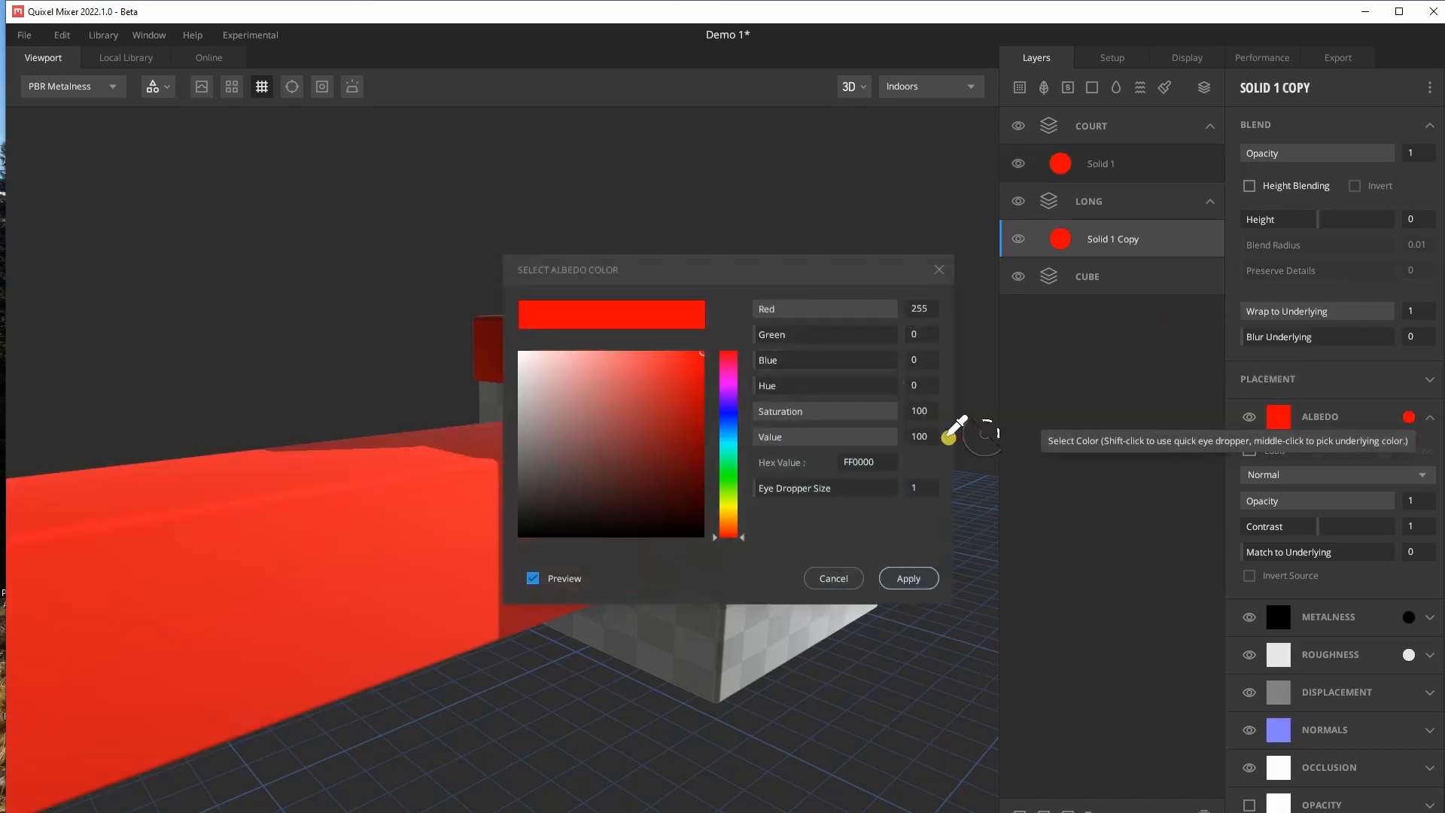
click(728, 411)
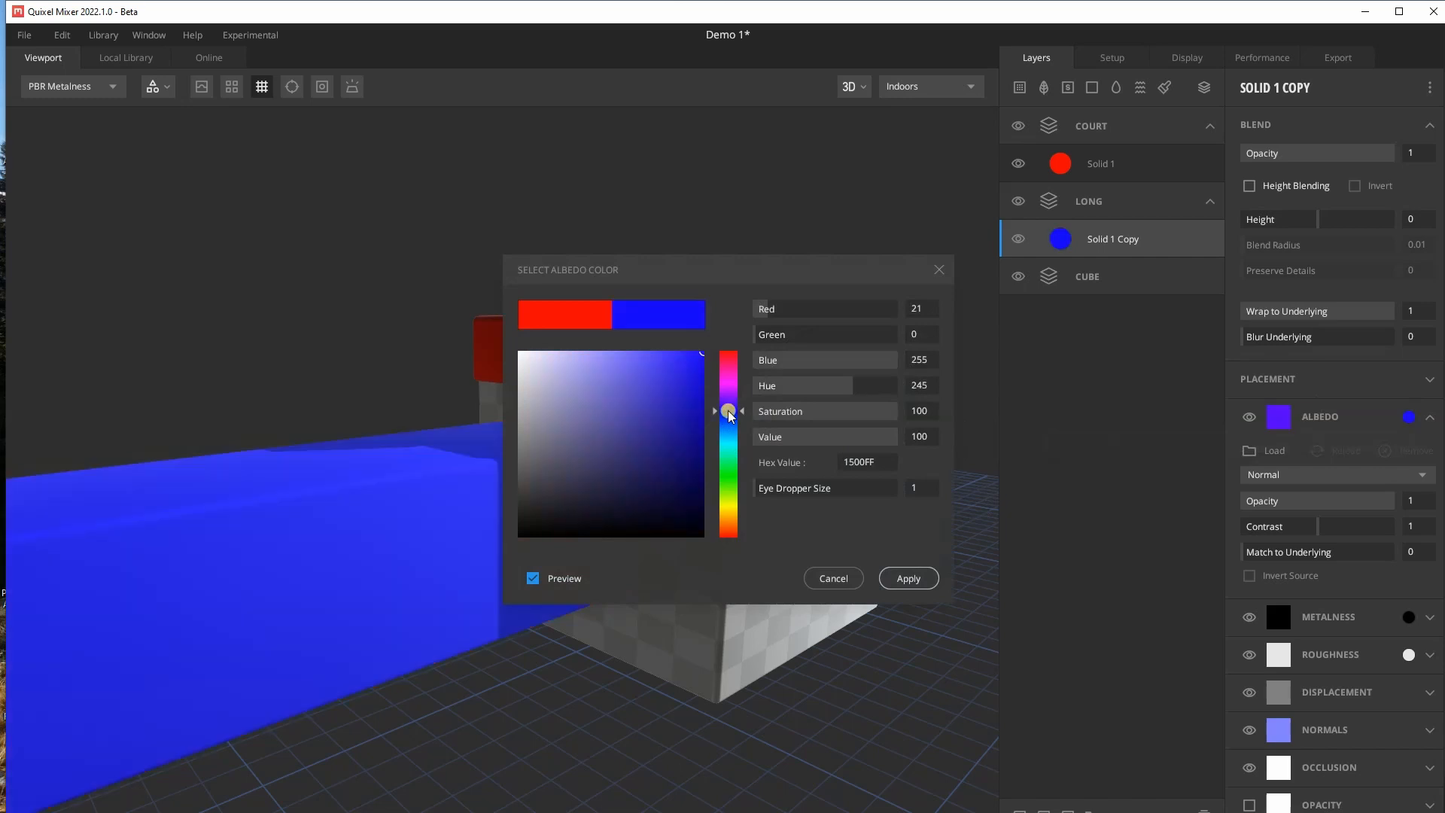
click(909, 578)
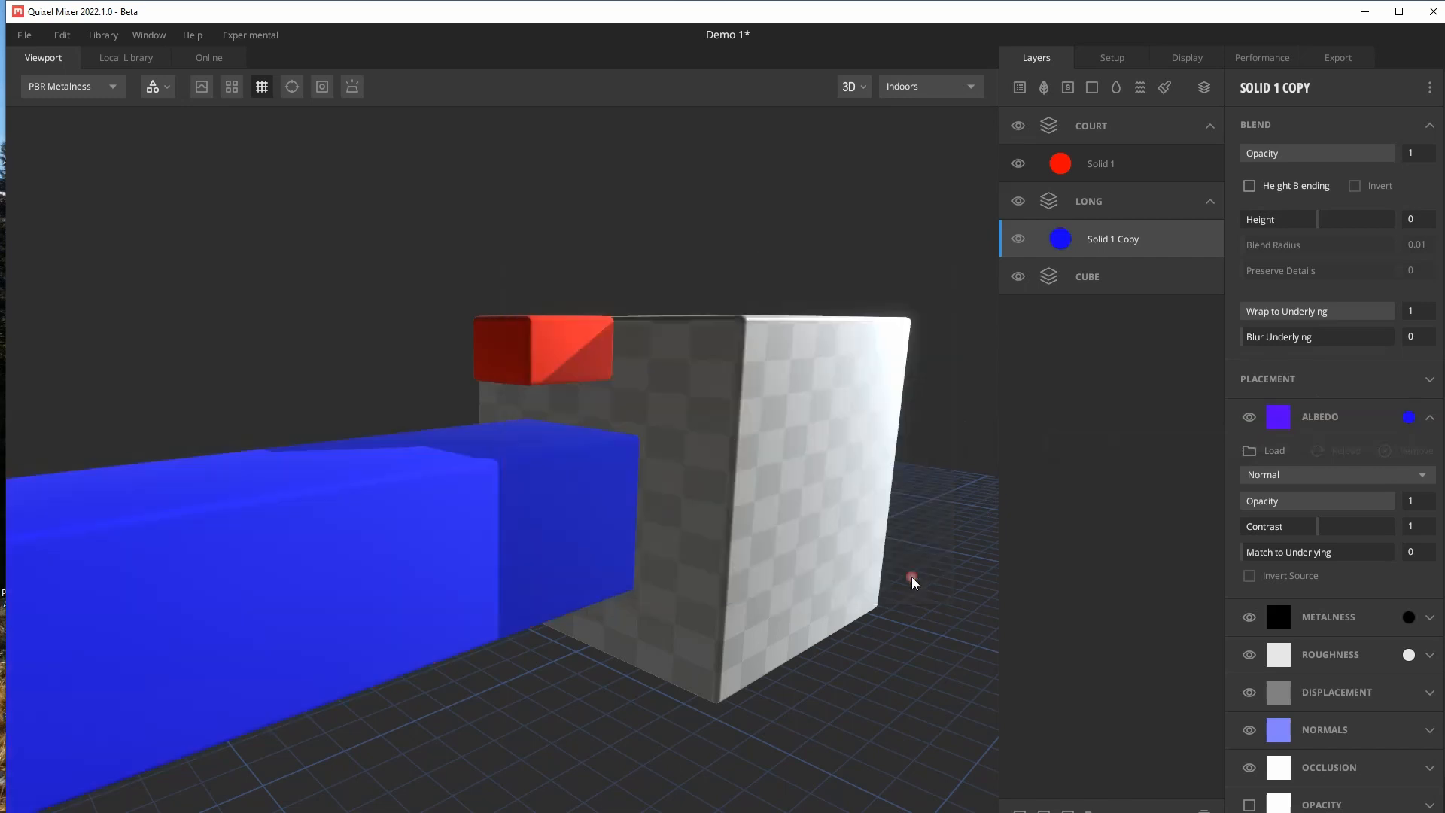
Step: Copy the blue solid layer to the Cube layer set and change the copy's albedo color to green
right_click(1141, 240)
mouse_move(1181, 388)
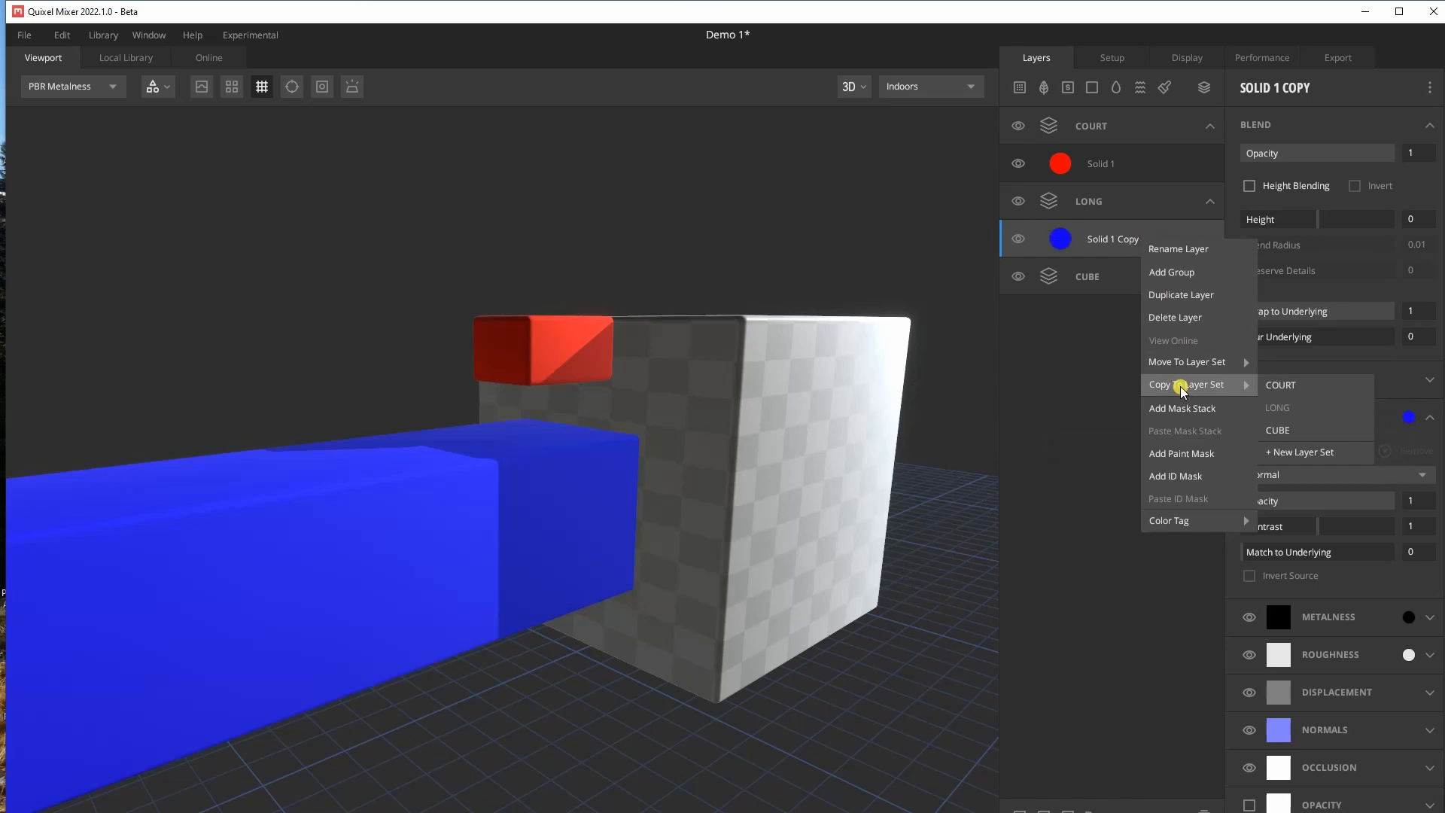
click(1291, 430)
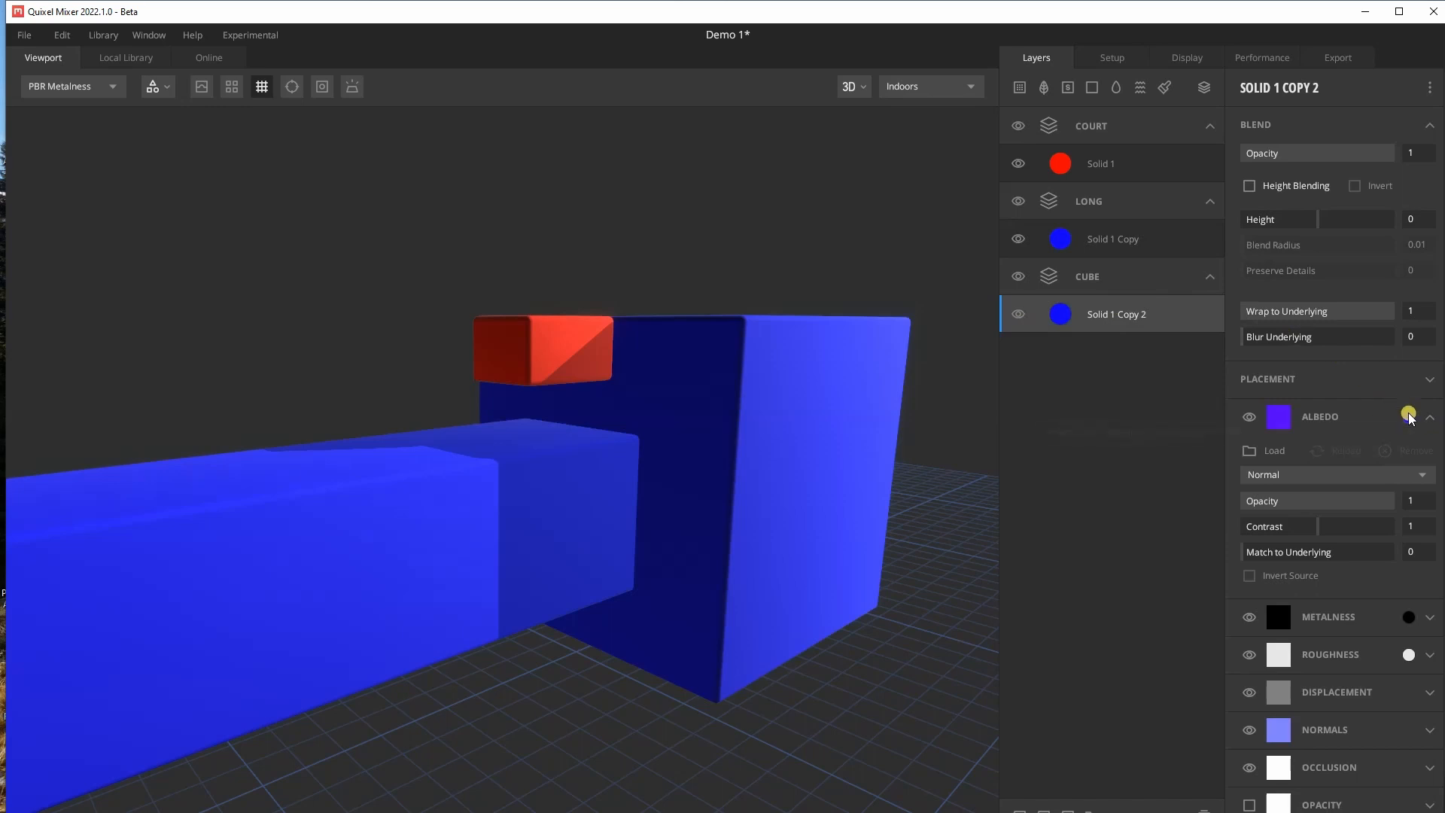
click(1408, 416)
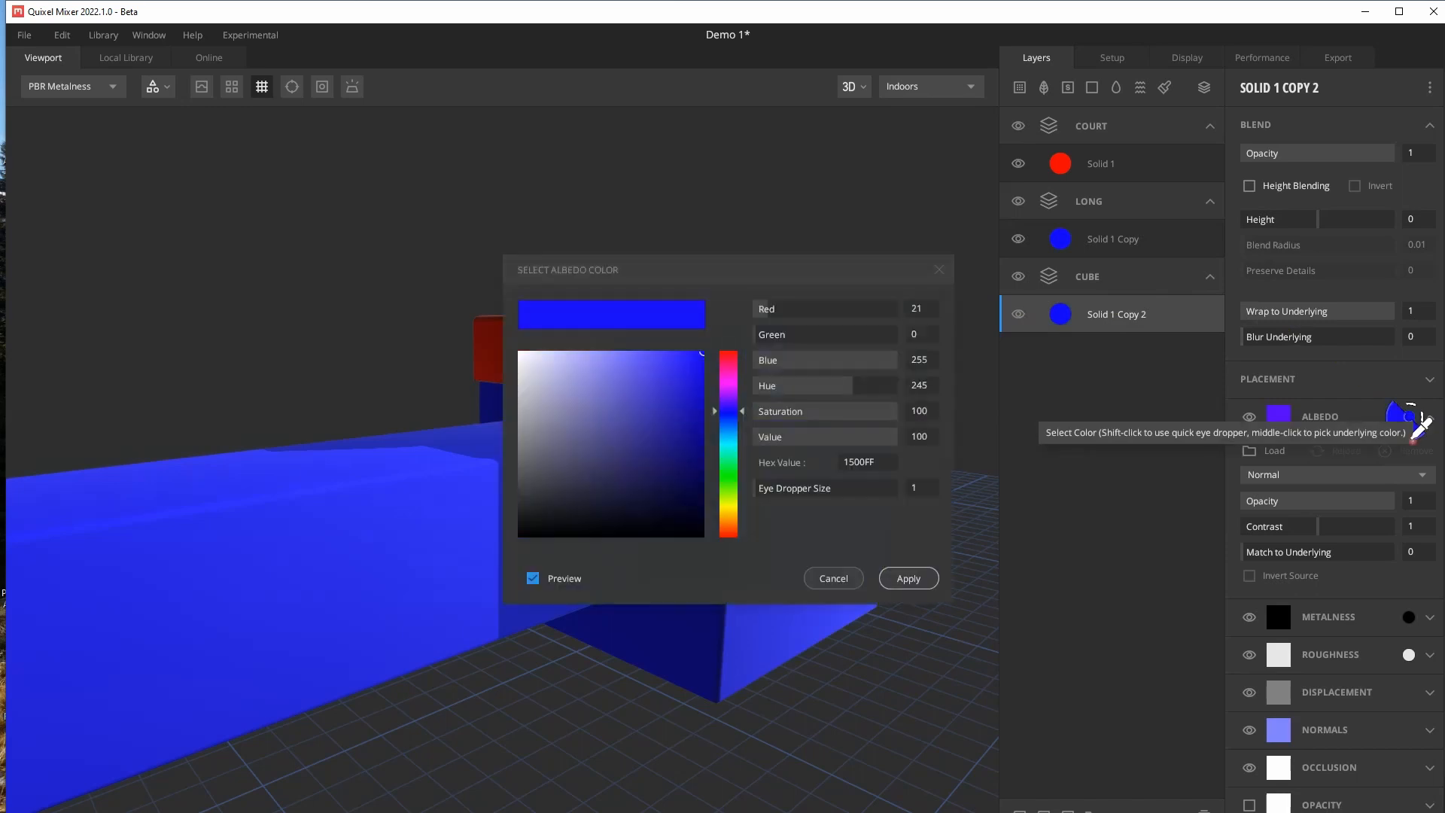
click(727, 483)
click(910, 578)
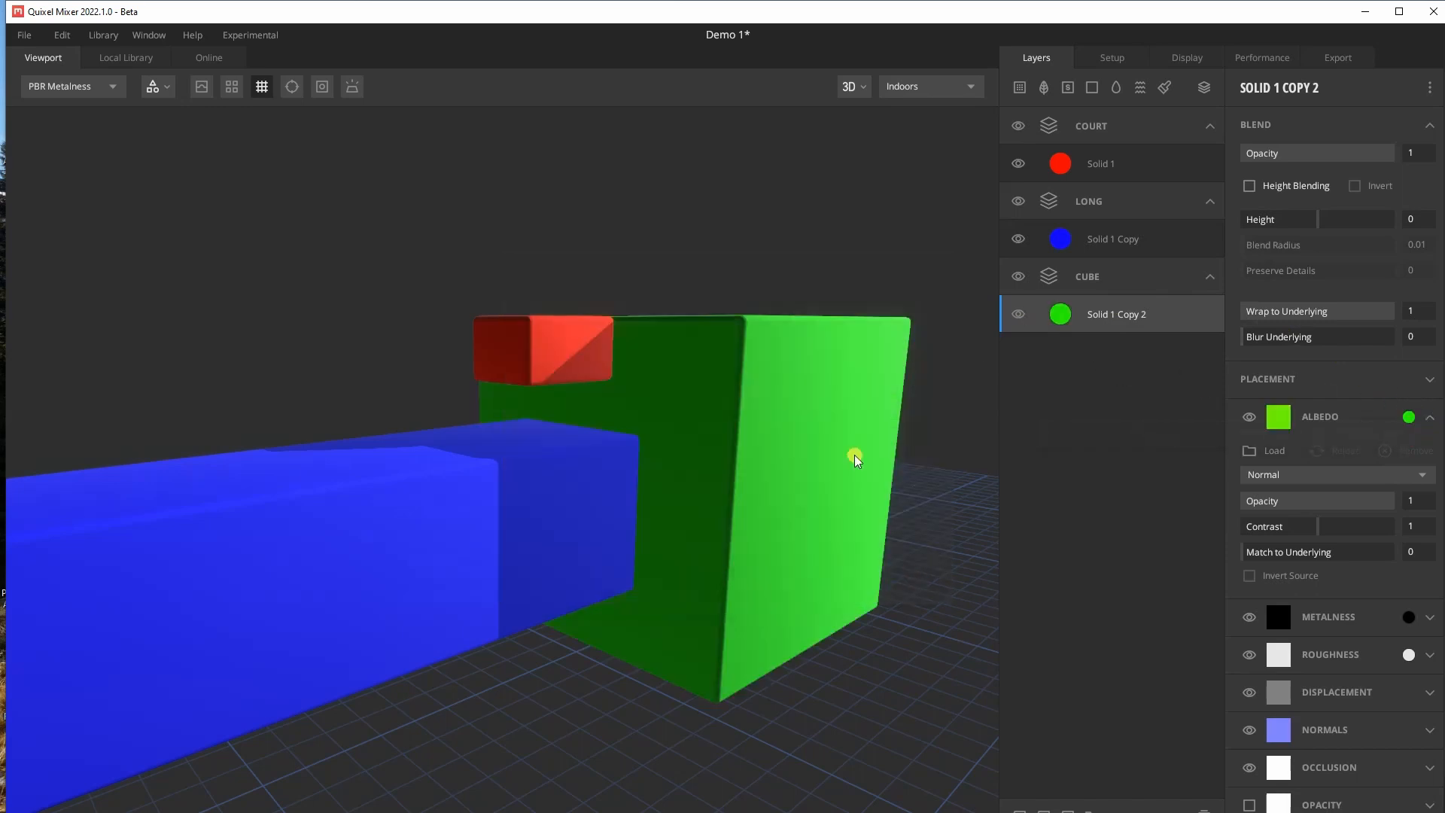
Step: Examine the colored model and compare the solid layers in the Court, Long and Cube layer sets
scroll(700, 383, down, 5)
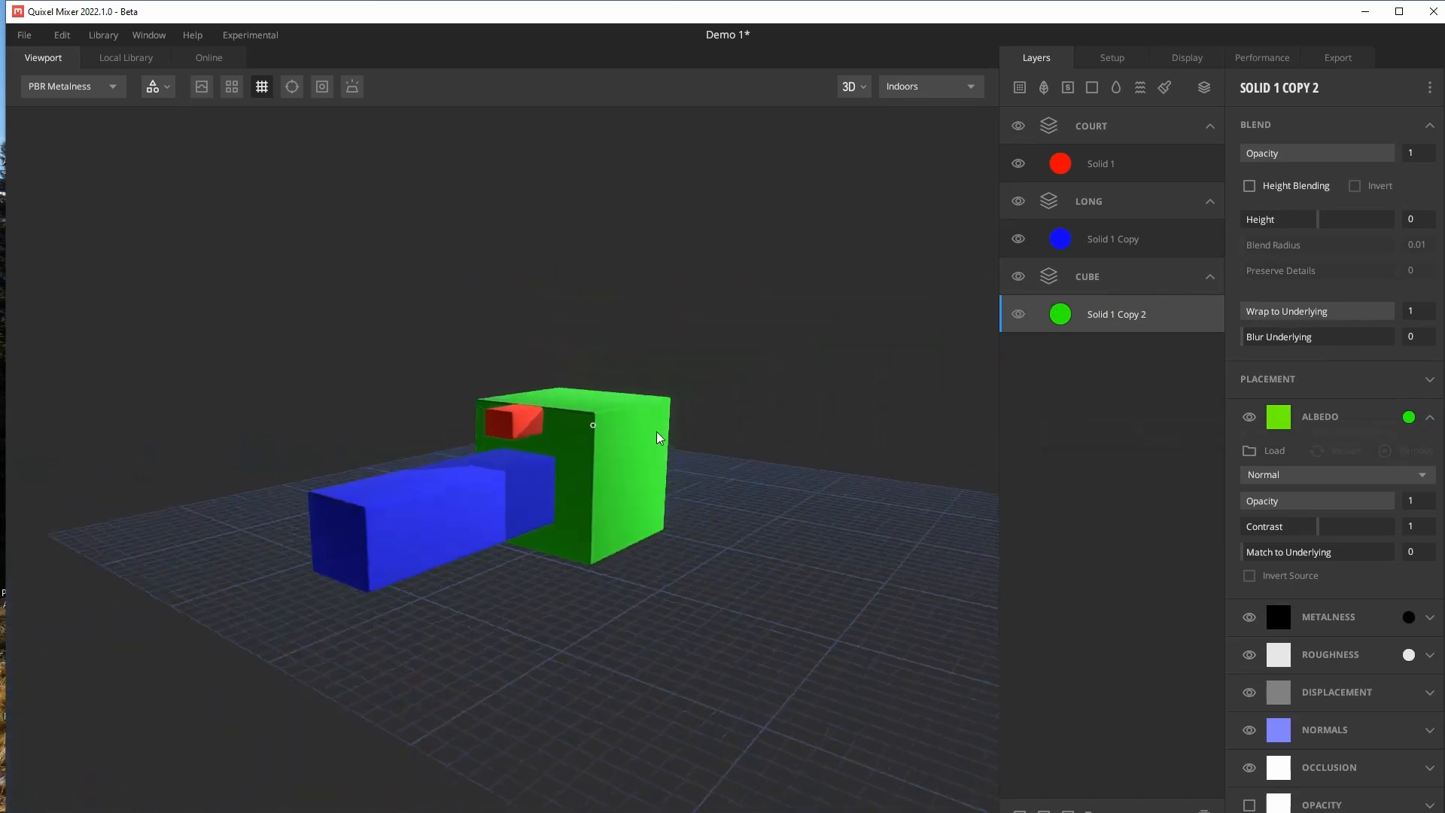
drag(658, 438, 558, 444)
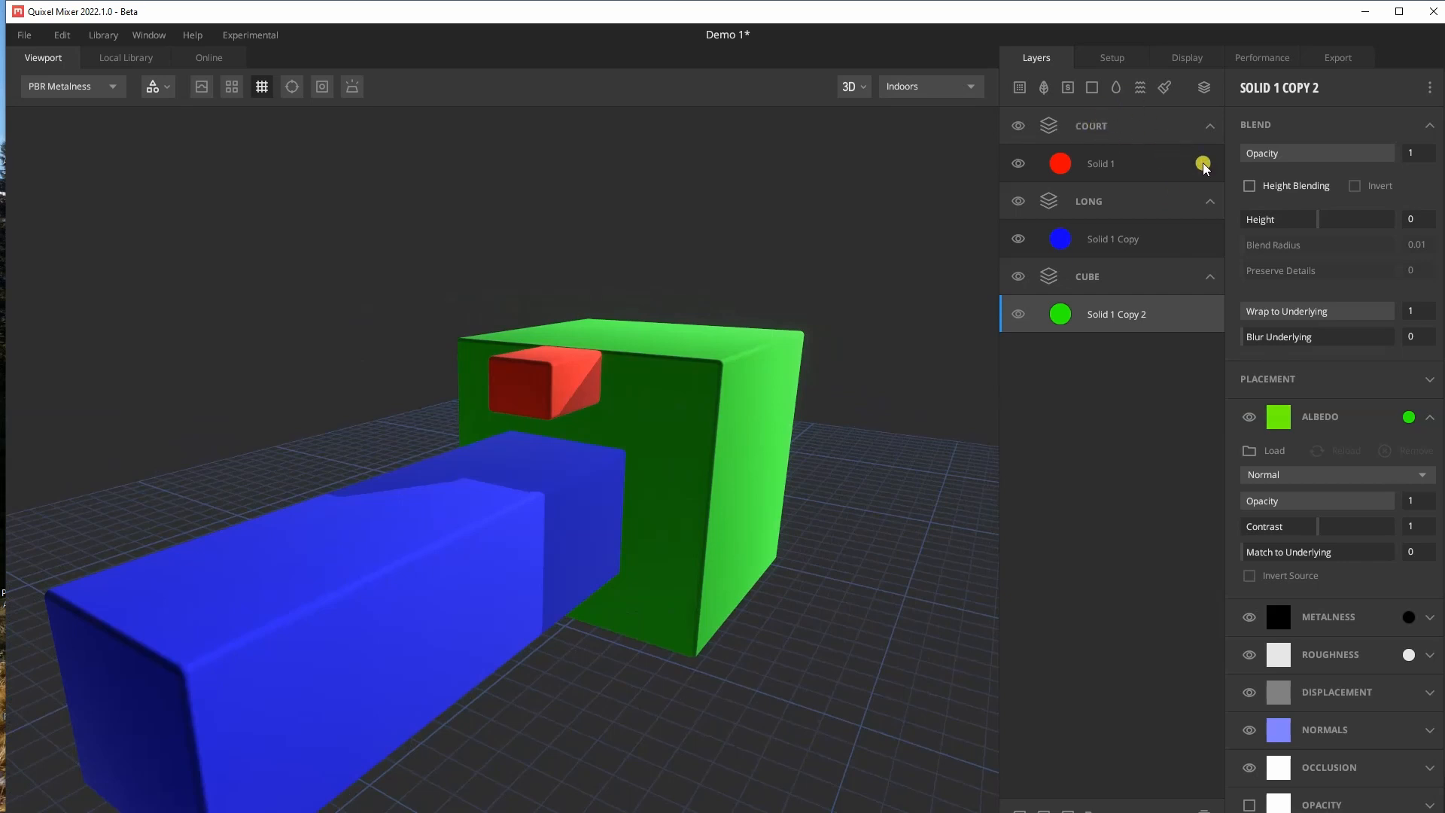
drag(756, 519, 738, 491)
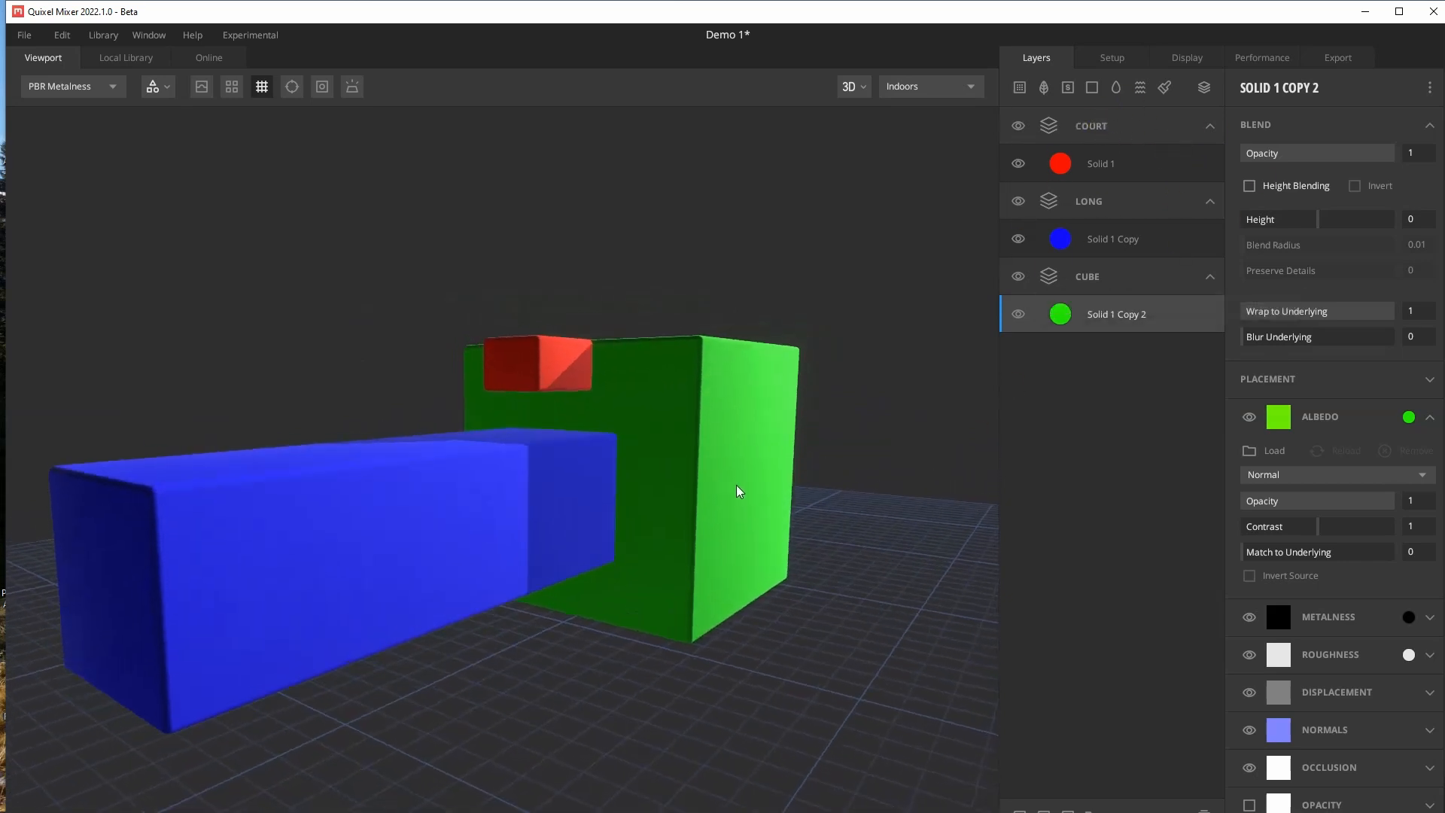
click(1121, 159)
click(1129, 243)
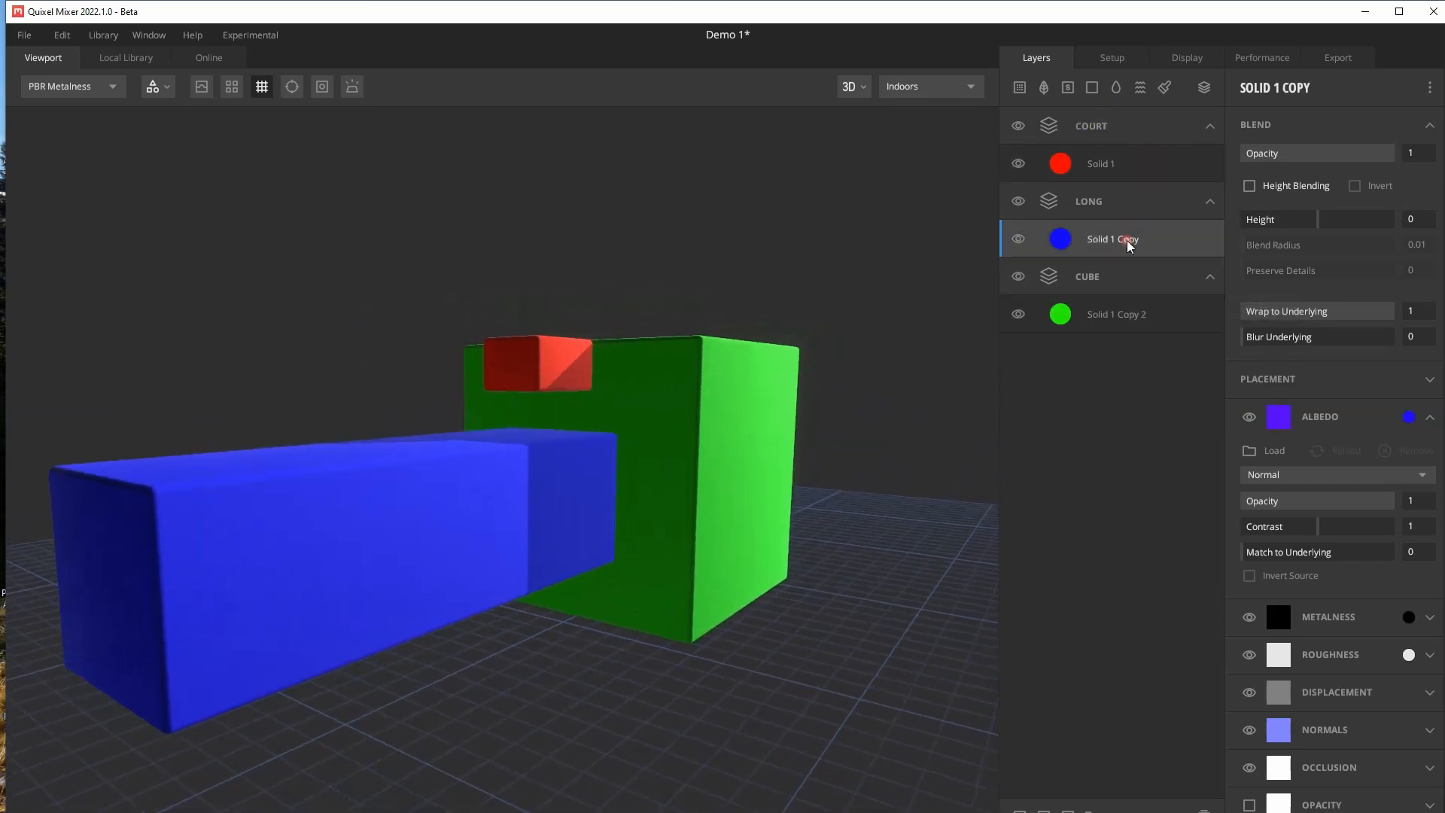
click(1131, 320)
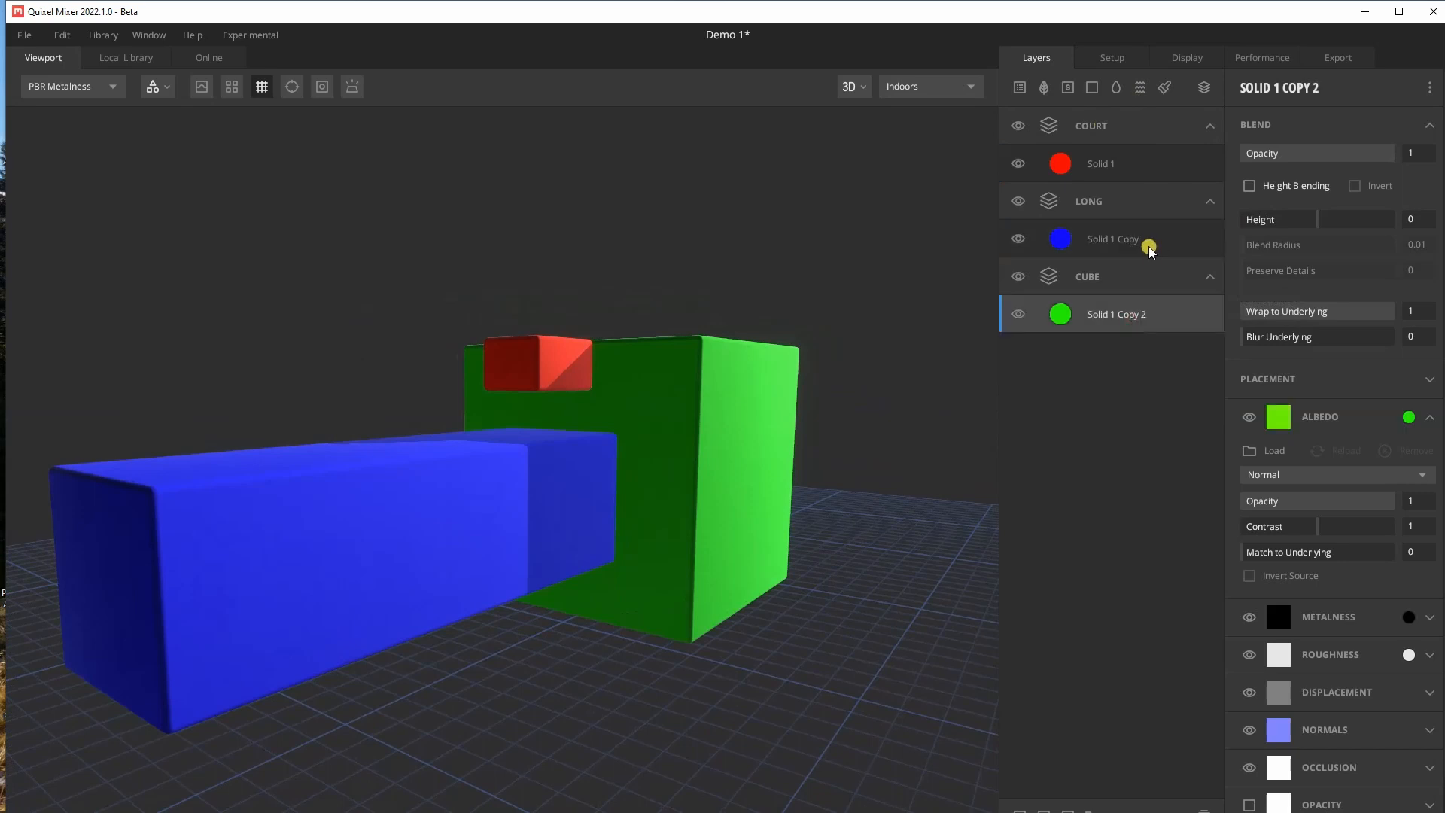
click(1138, 157)
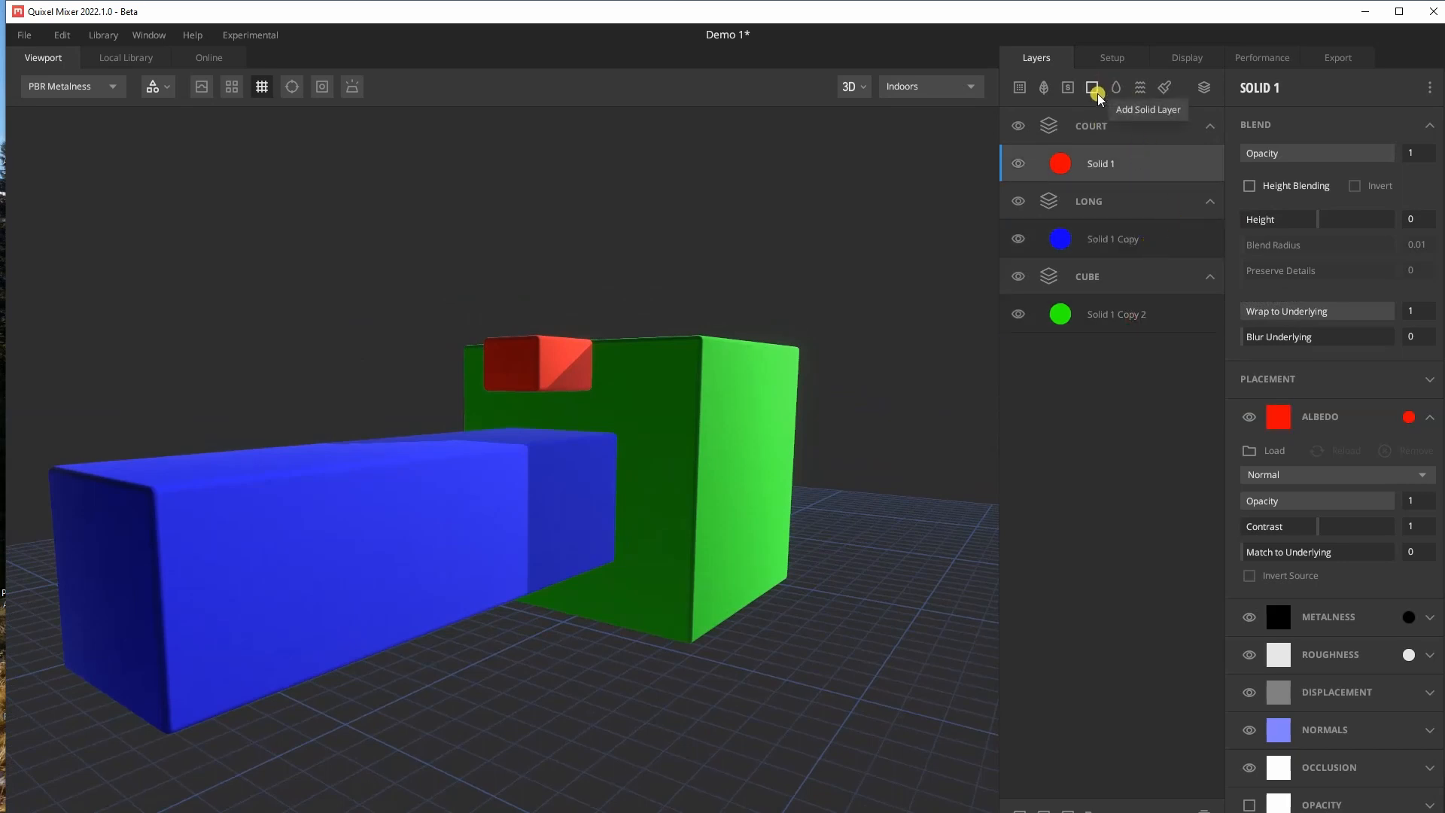
click(1105, 163)
click(1107, 239)
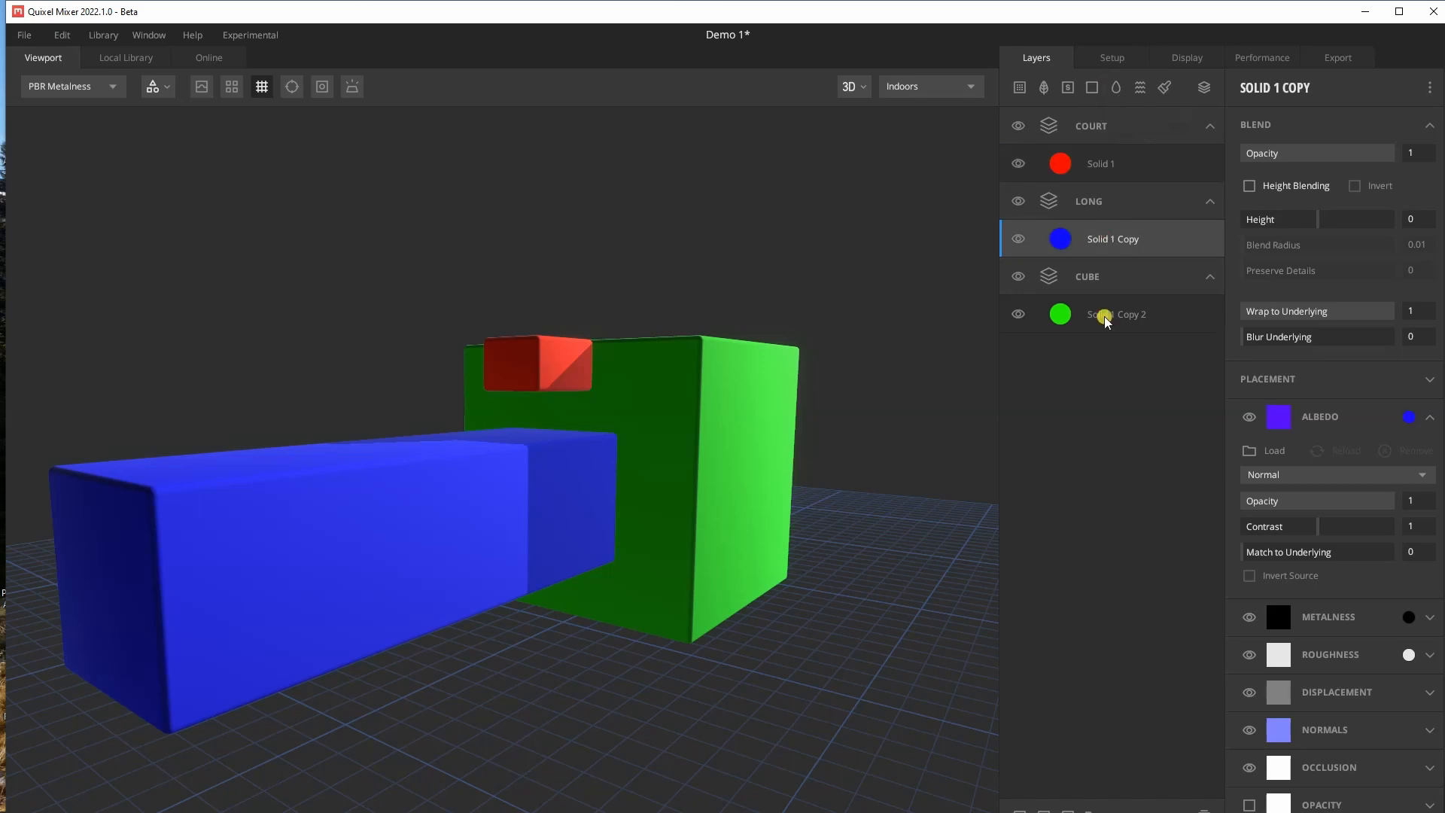
click(1111, 316)
click(1143, 166)
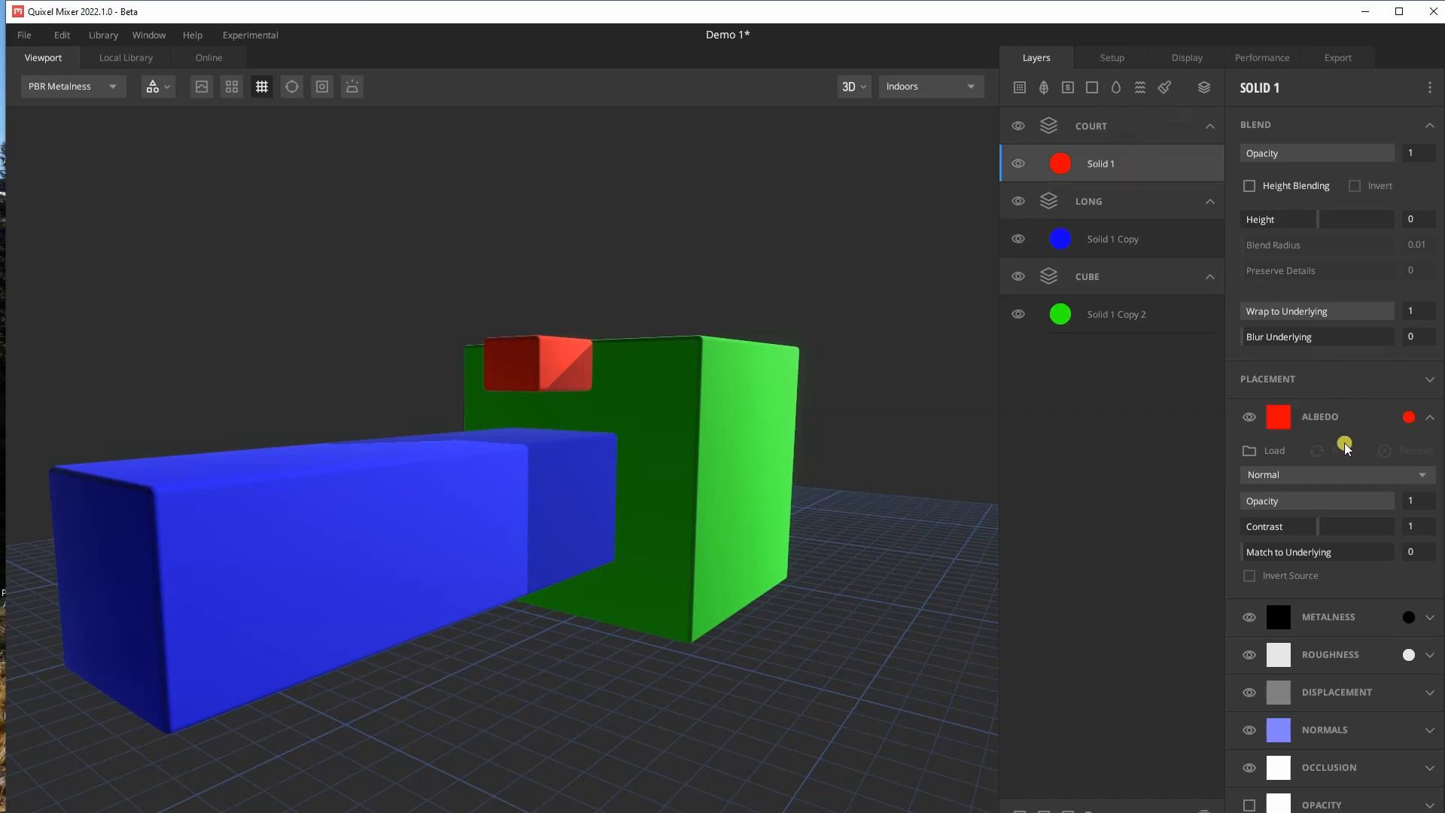
scroll(1313, 574, down, 1)
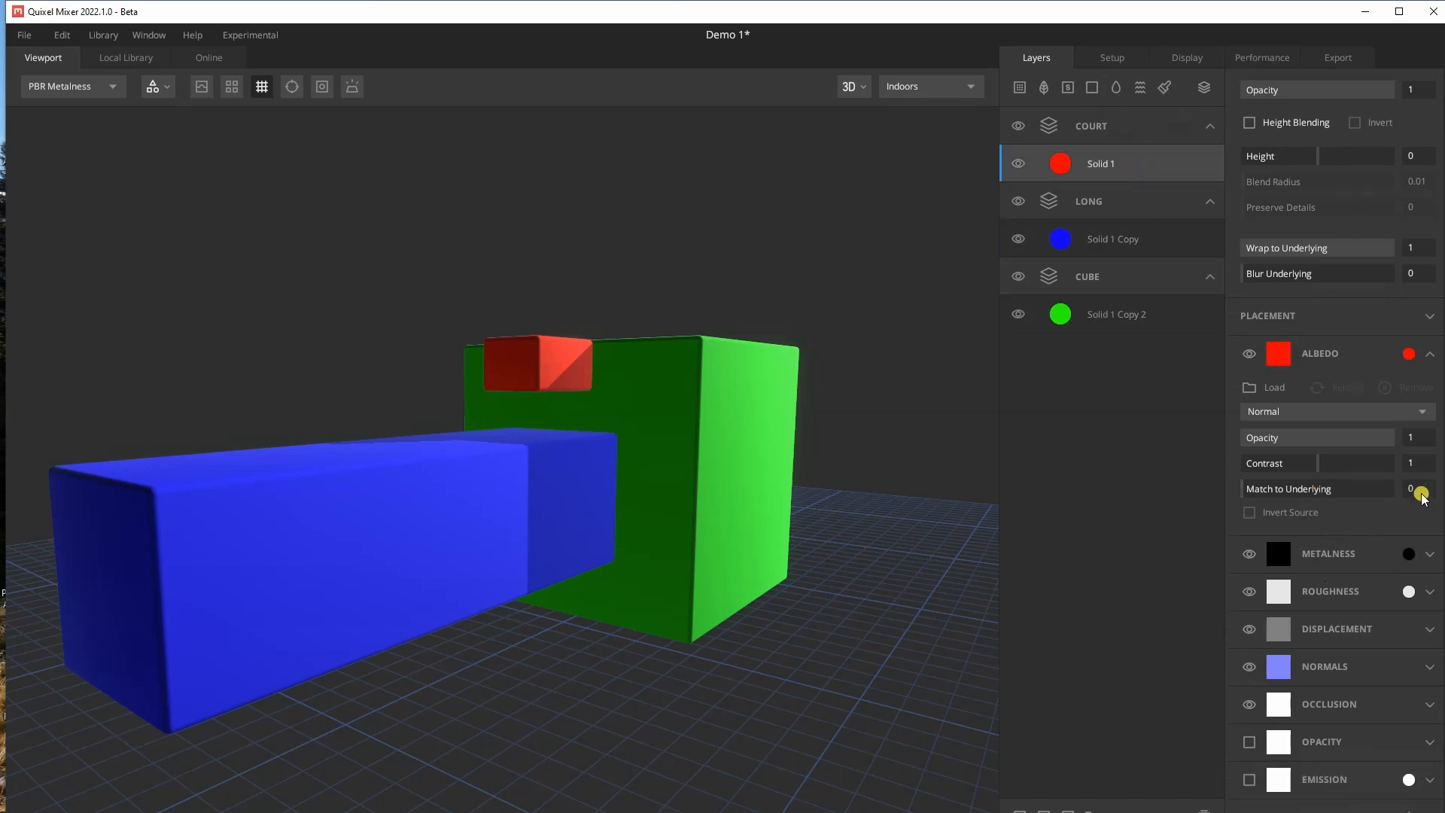
drag(710, 442, 680, 477)
middle_drag(763, 377, 749, 384)
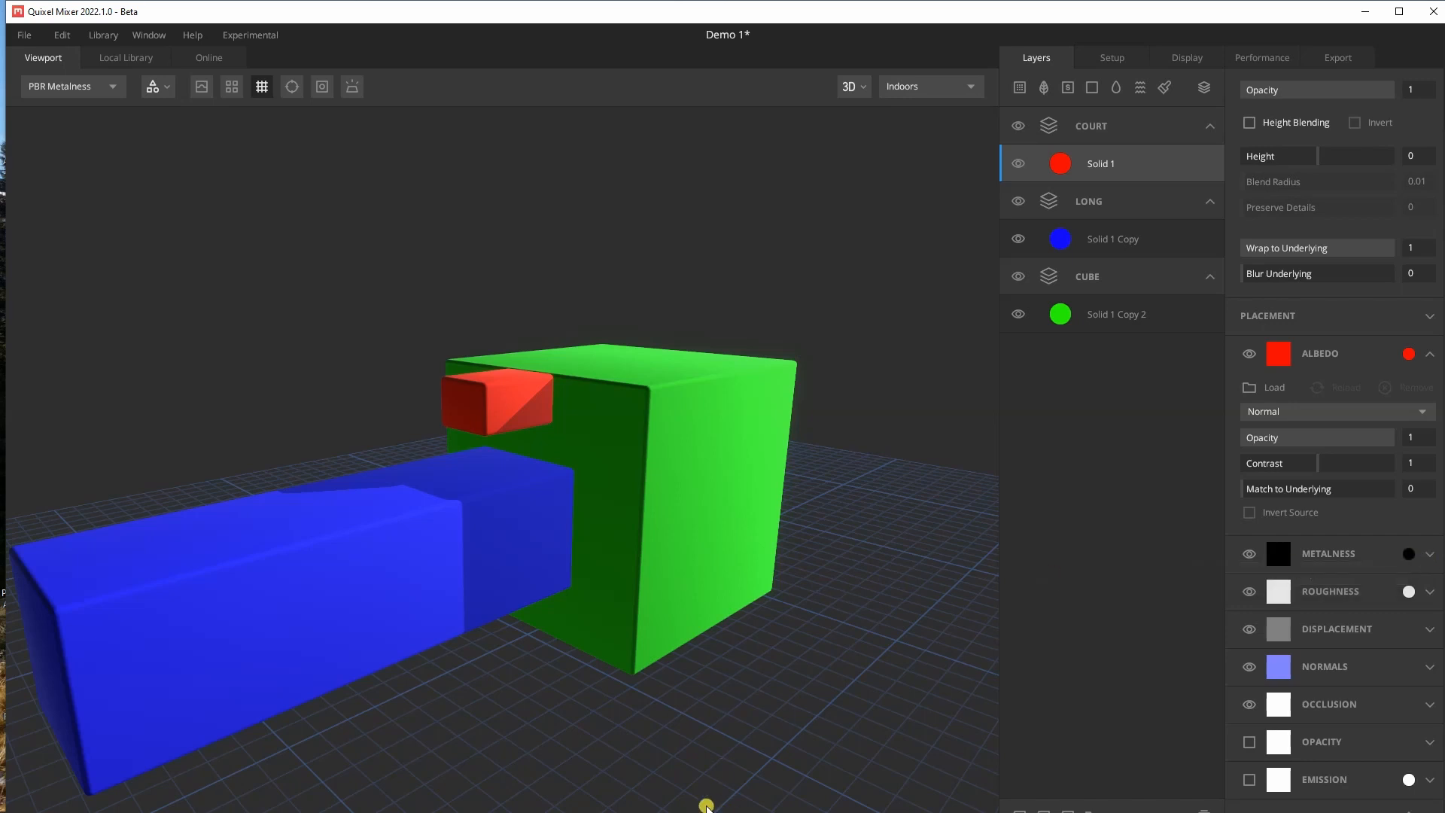
Step: Switch to Blender, enlarge the lower editor area and change it to the Shader Editor showing the Cube material's nodes
key(alt+Tab)
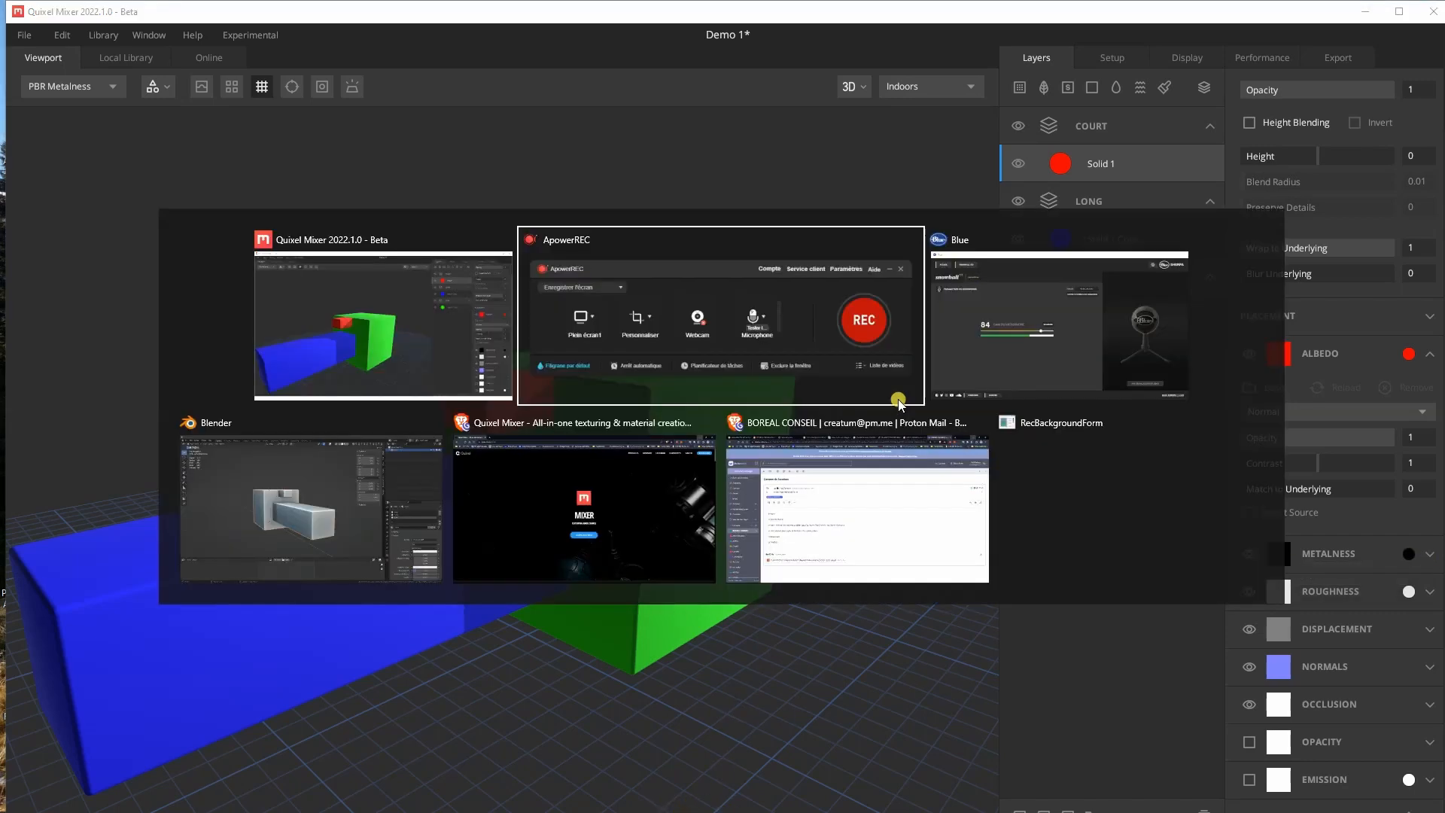
key(alt+Tab)
key(alt+Tab)
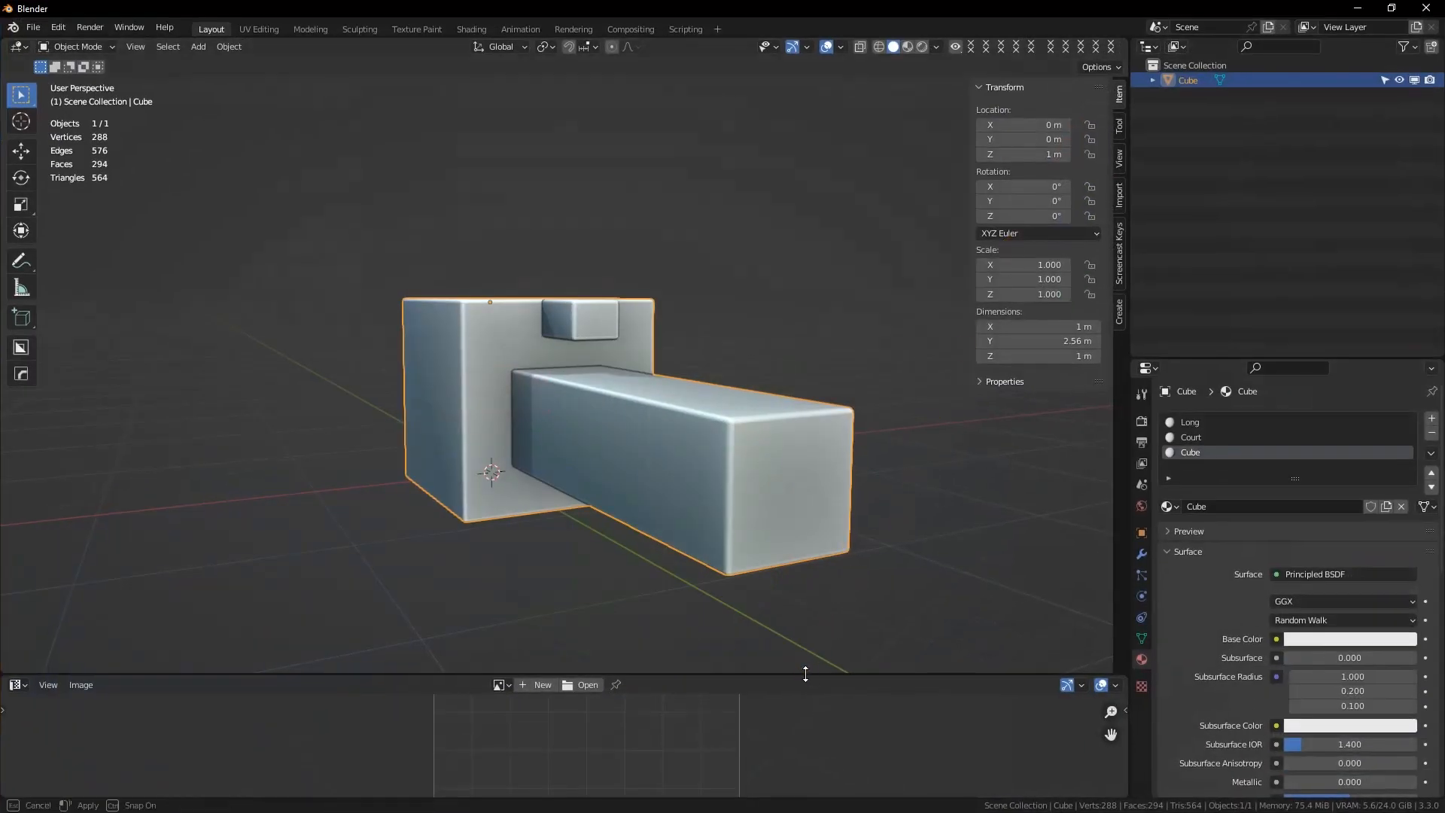
drag(812, 674, 813, 433)
click(16, 444)
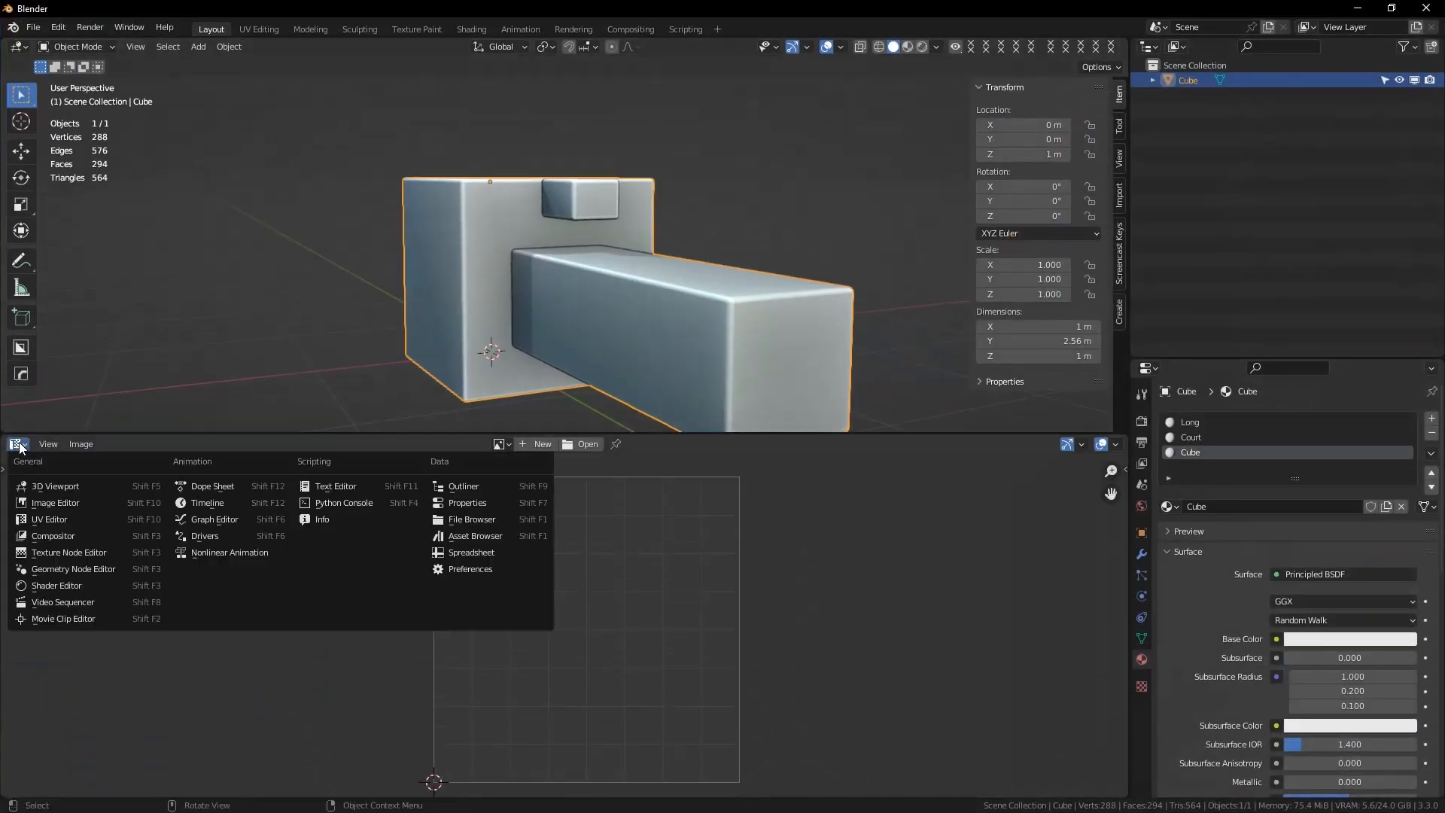
click(52, 585)
scroll(468, 646, up, 2)
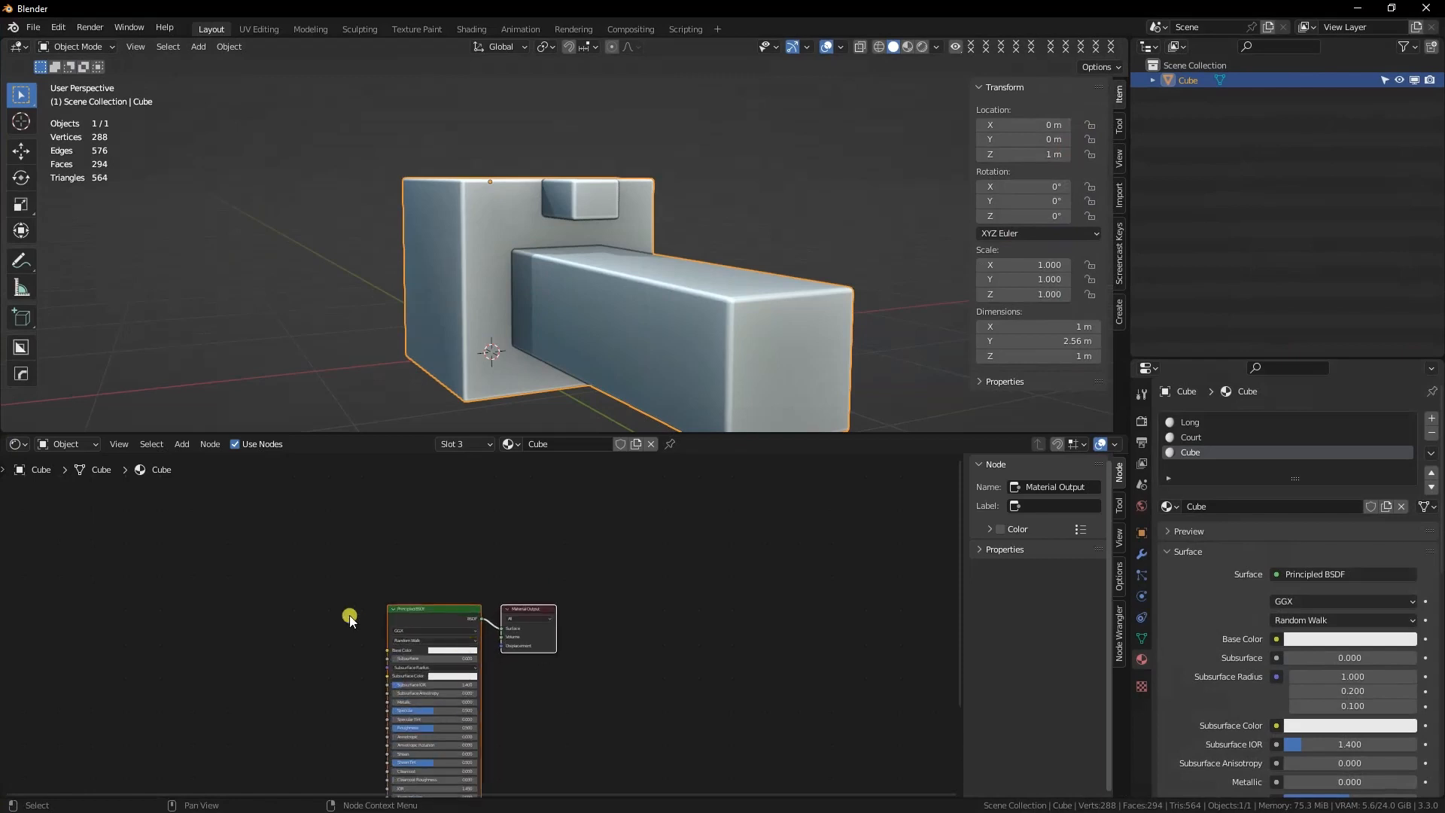
middle_drag(349, 612, 502, 527)
Step: Add a ColorRamp node beside the Principled BSDF in the Cube material, leave it unconnected, and shrink the node editor area
key(shift+a)
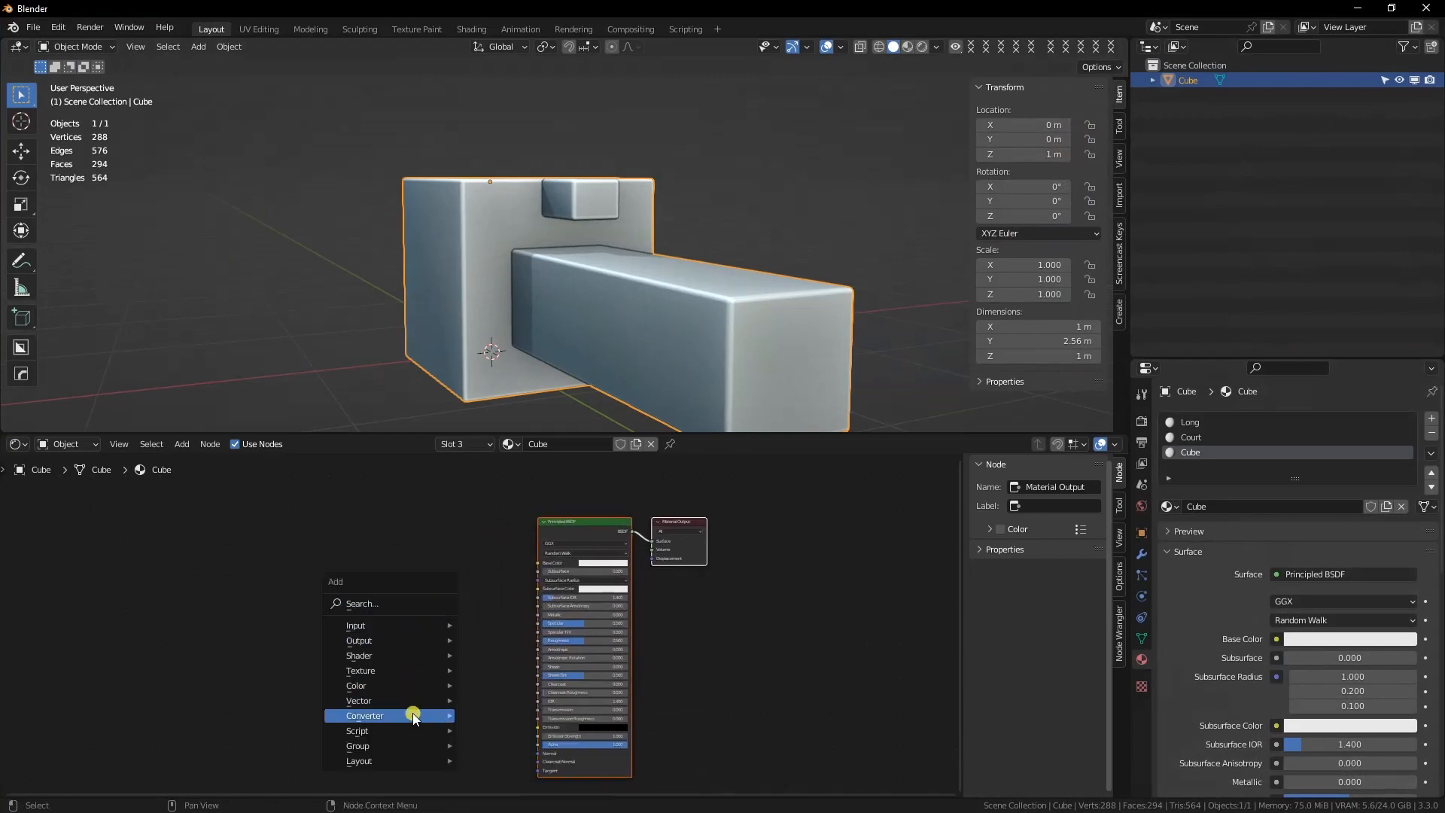
mouse_move(413, 716)
click(512, 565)
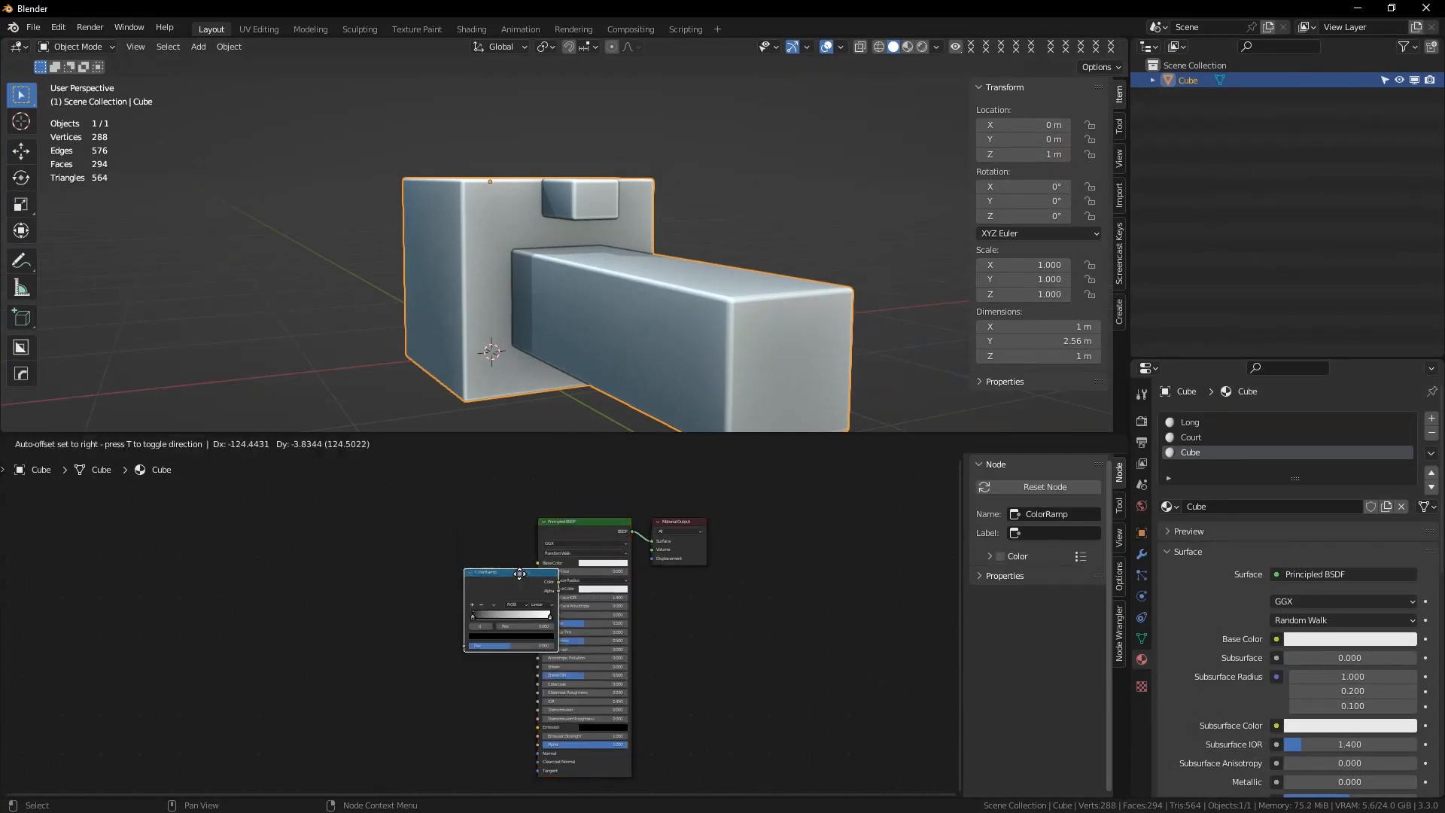
click(341, 565)
scroll(341, 565, up, 2)
scroll(362, 594, up, 1)
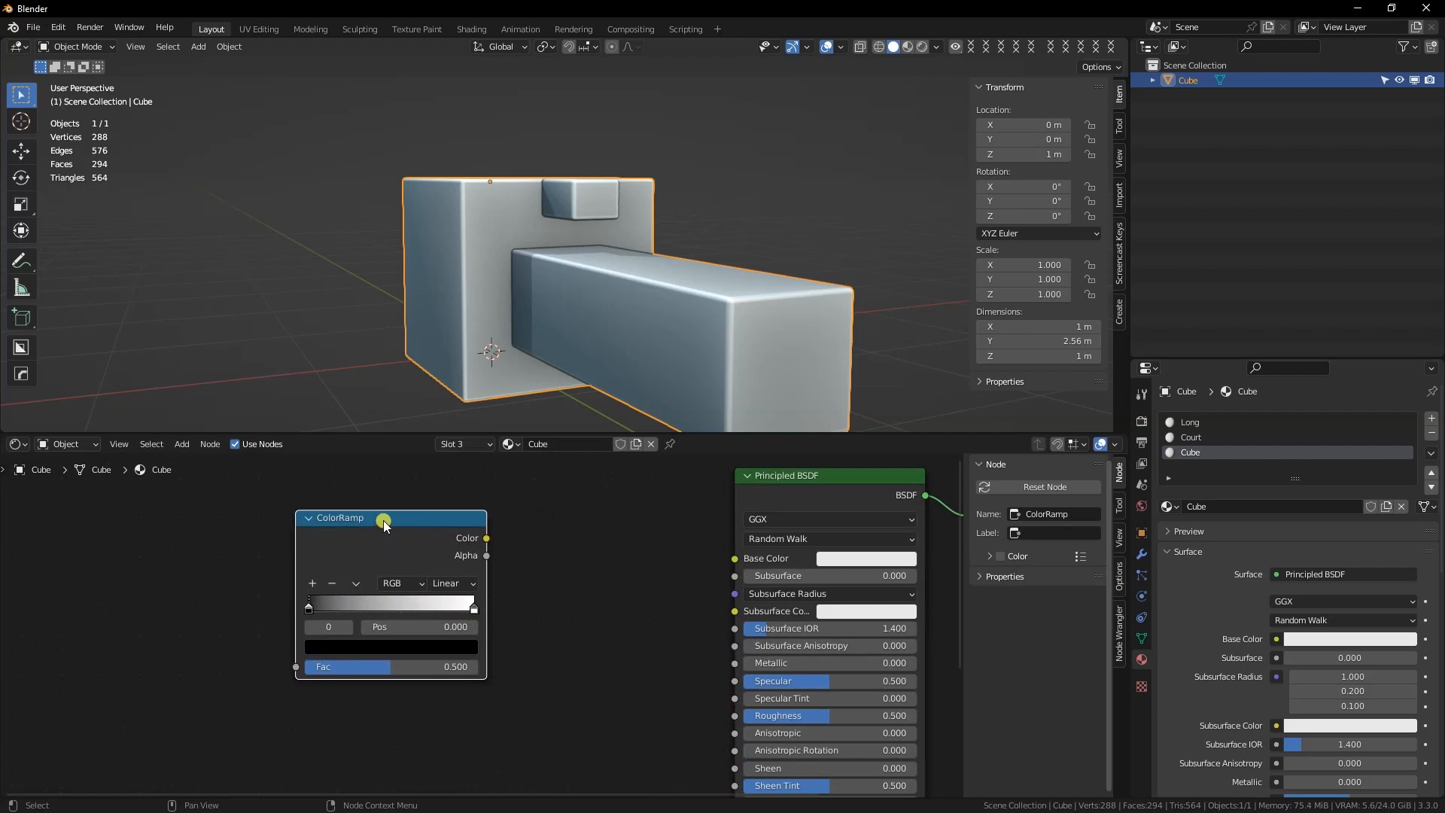
drag(380, 517, 497, 529)
scroll(414, 548, down, 2)
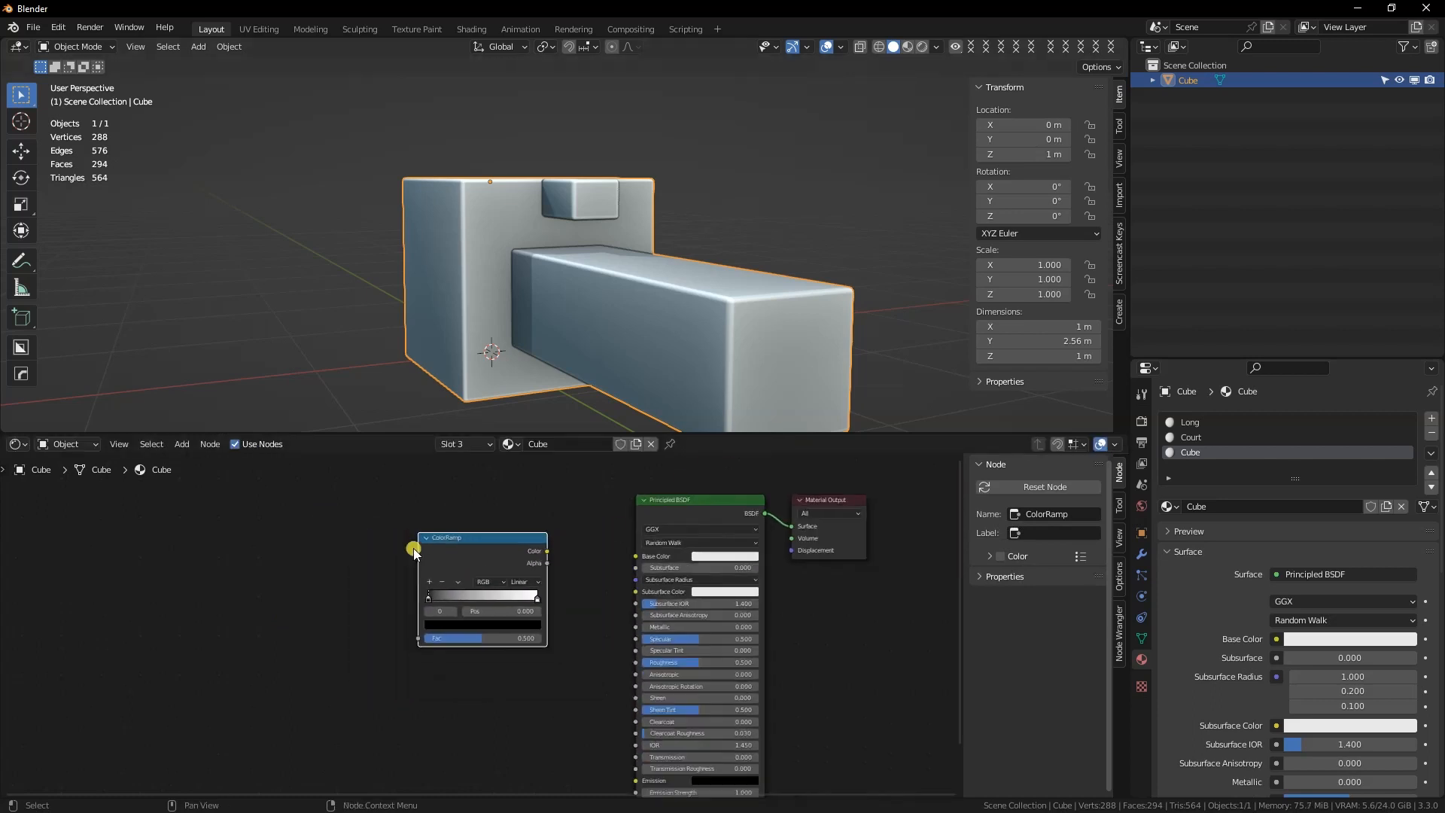
drag(720, 437, 704, 516)
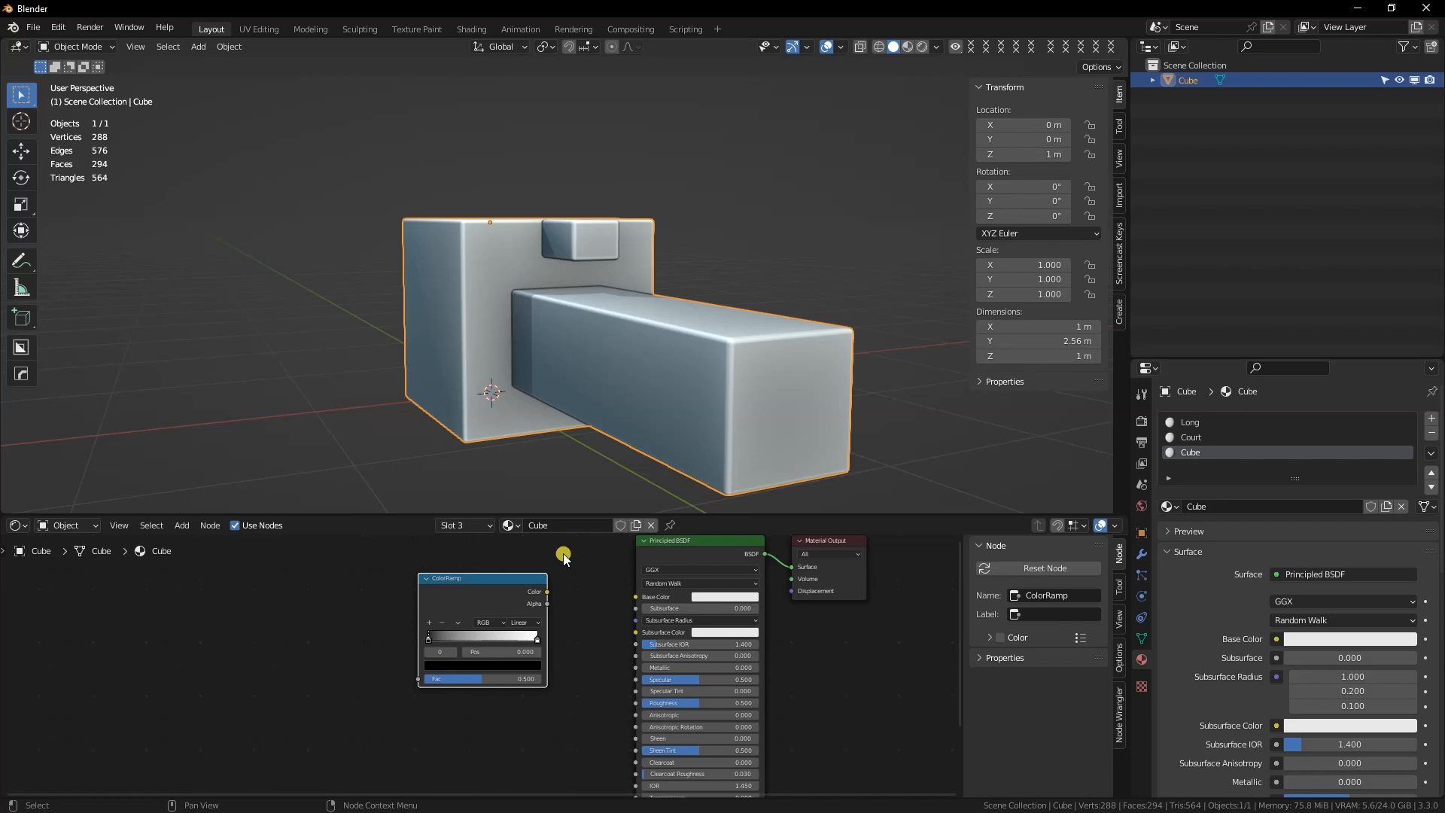
Step: Switch back to Quixel Mixer and set the metalness color of the Court layer set's red solid layer to white, FFFFFF
key(alt+Tab)
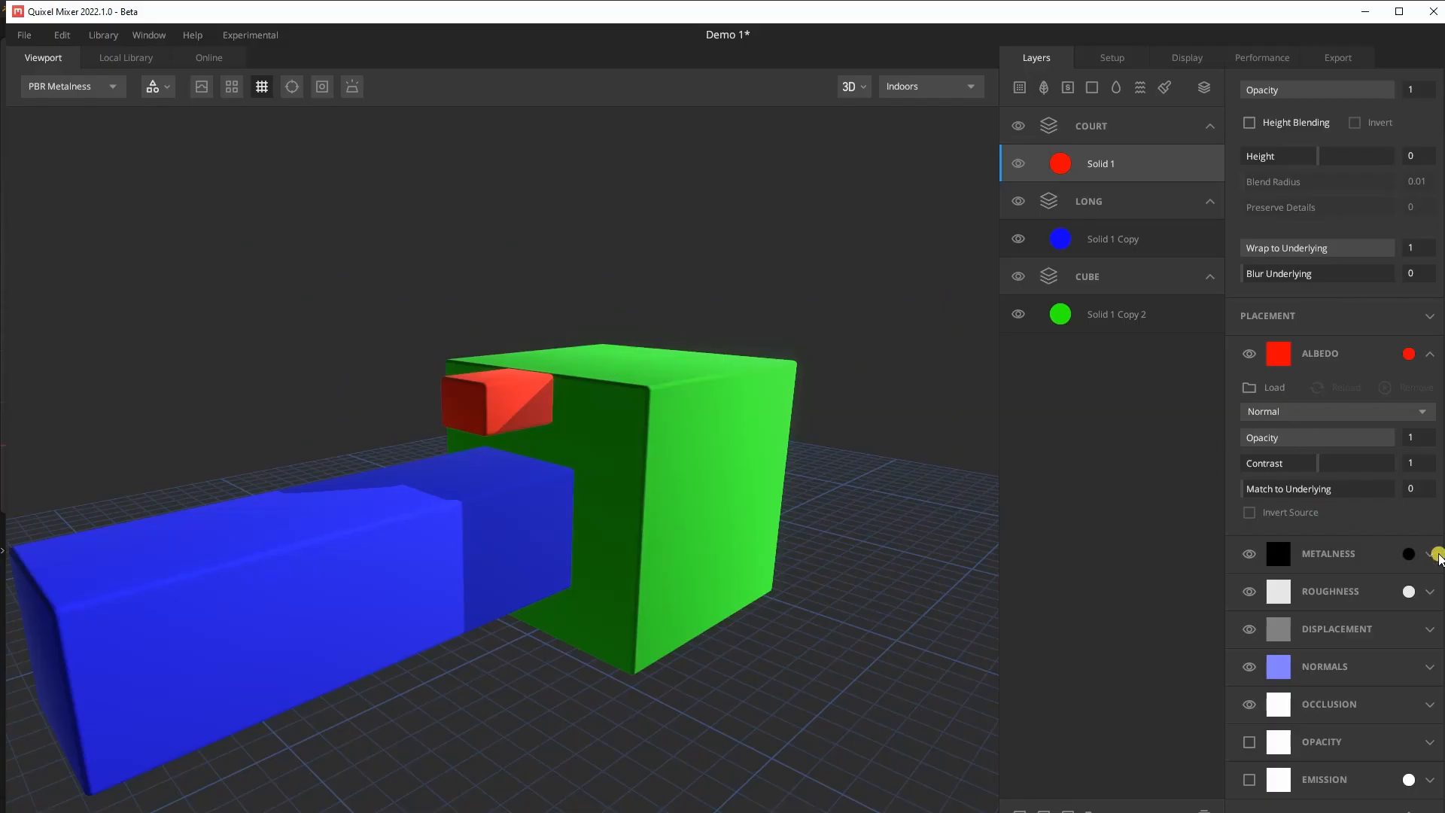
click(1409, 553)
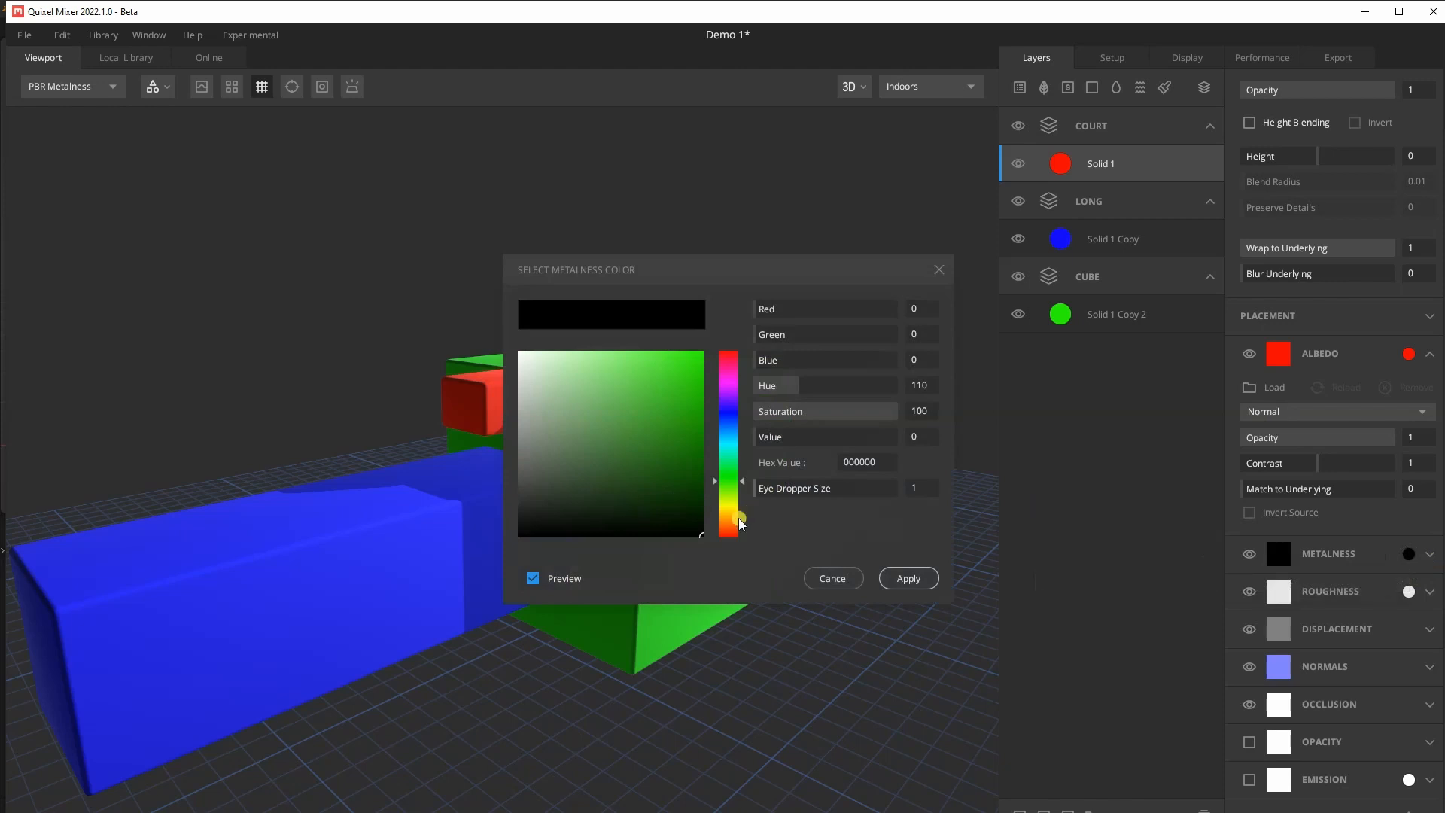
drag(700, 532, 508, 349)
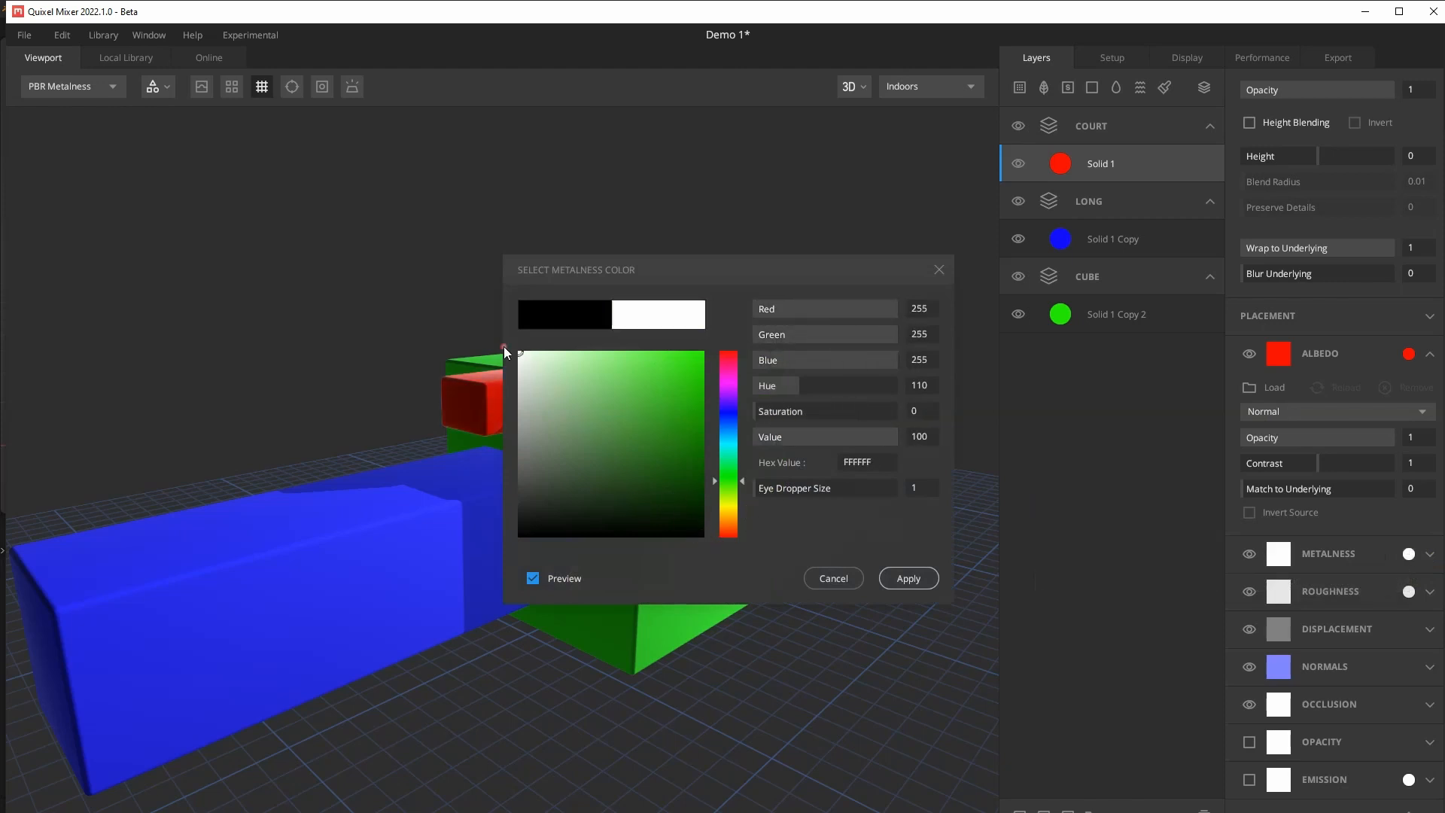
click(909, 578)
drag(485, 405, 773, 433)
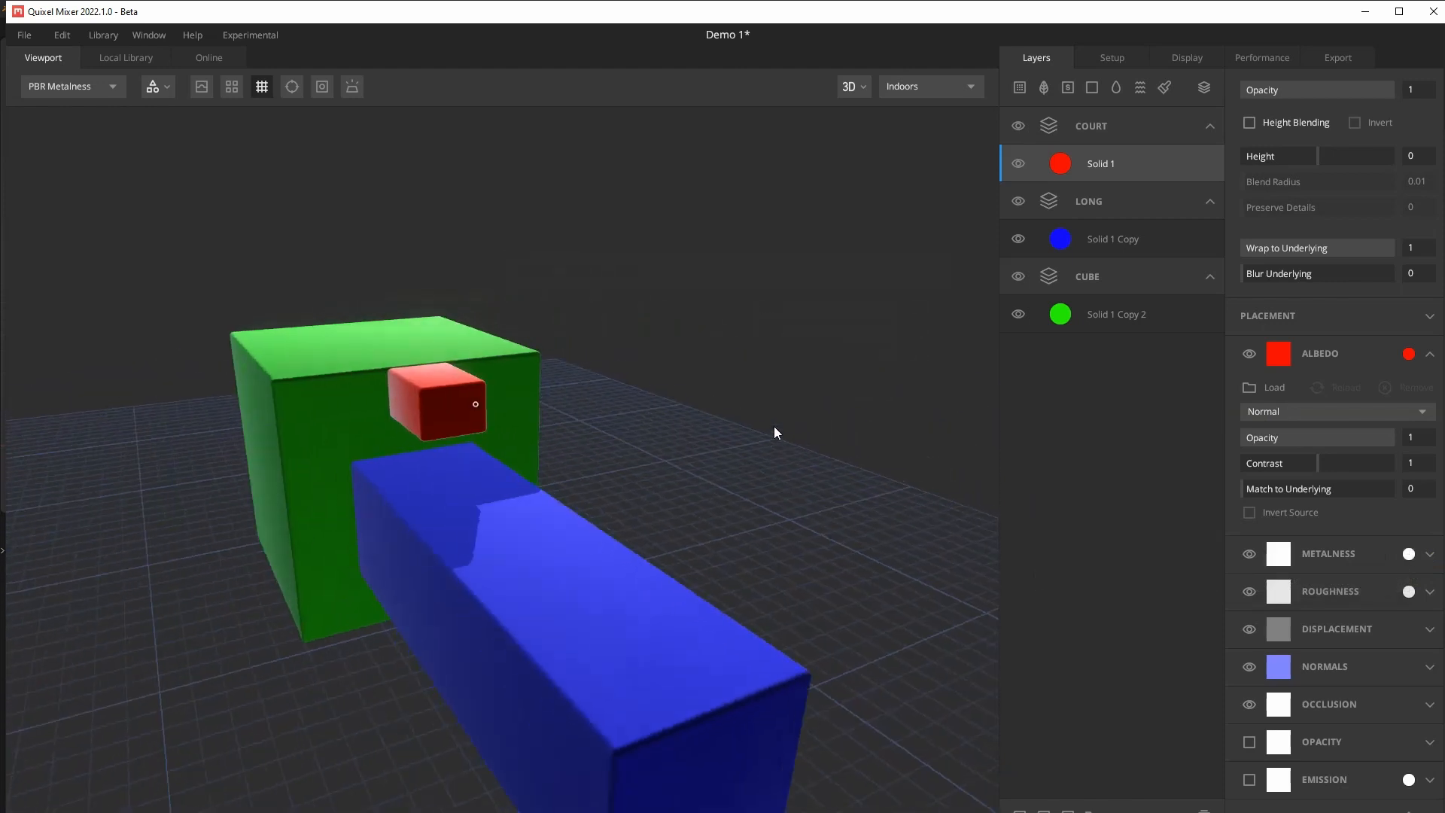
scroll(774, 427, down, 4)
scroll(404, 391, up, 6)
drag(400, 428, 136, 410)
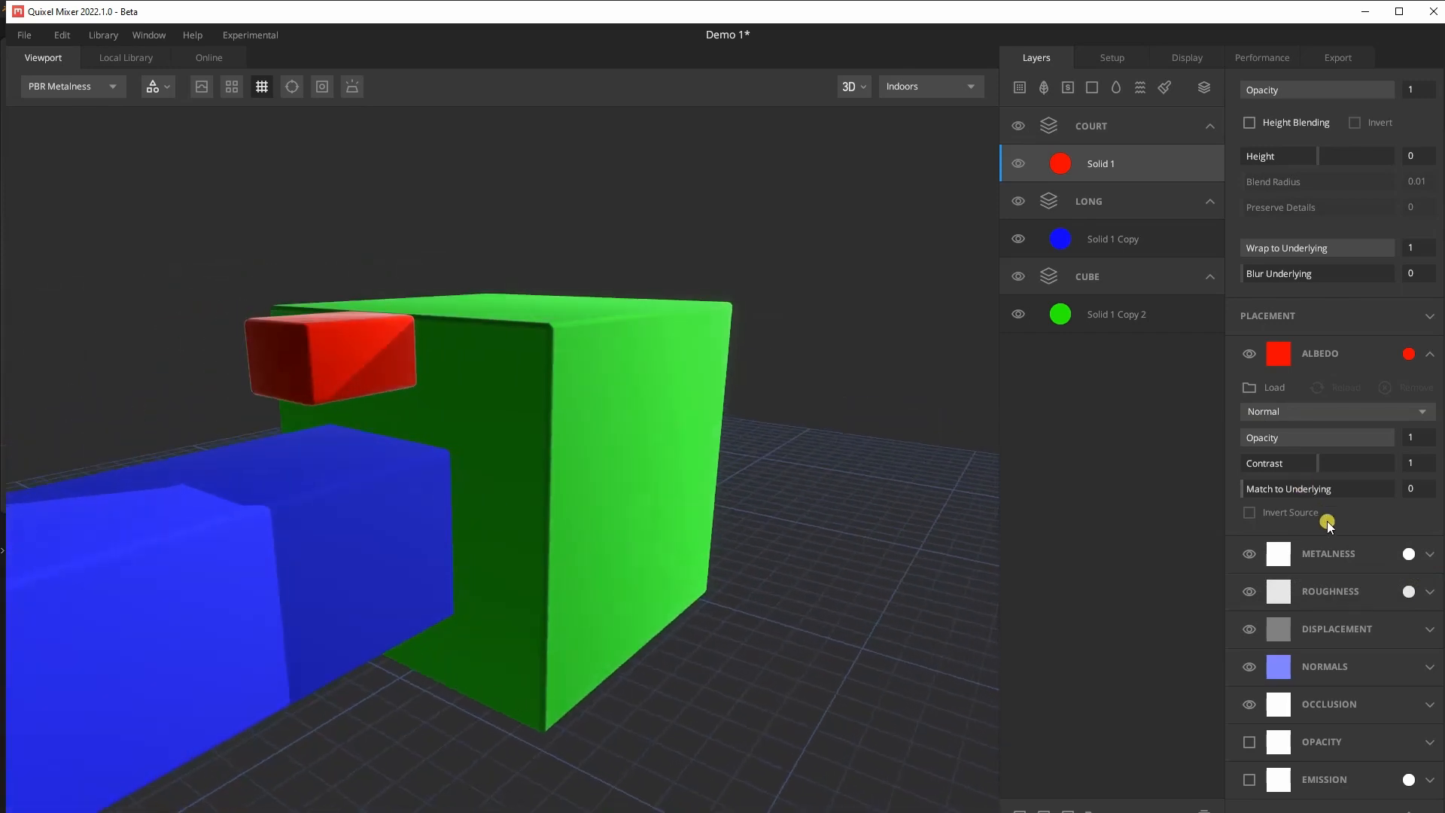
Step: Set the roughness color of the red solid layer to near-black, 101010, and inspect the shiny block from several angles
click(1406, 592)
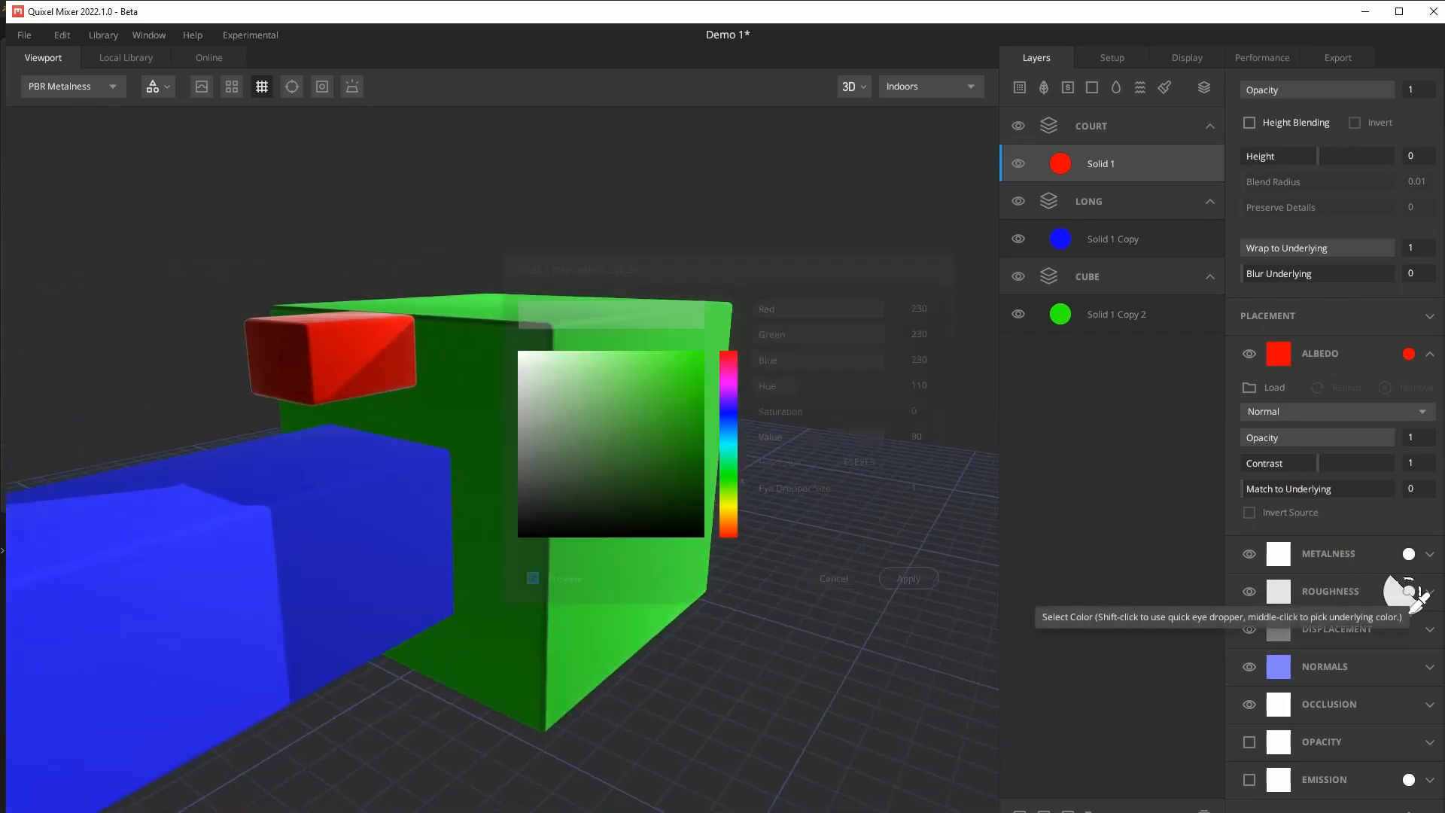
click(526, 518)
mouse_move(526, 519)
mouse_down()
mouse_move(514, 543)
mouse_move(521, 485)
mouse_move(522, 541)
mouse_move(517, 488)
mouse_move(516, 525)
mouse_up()
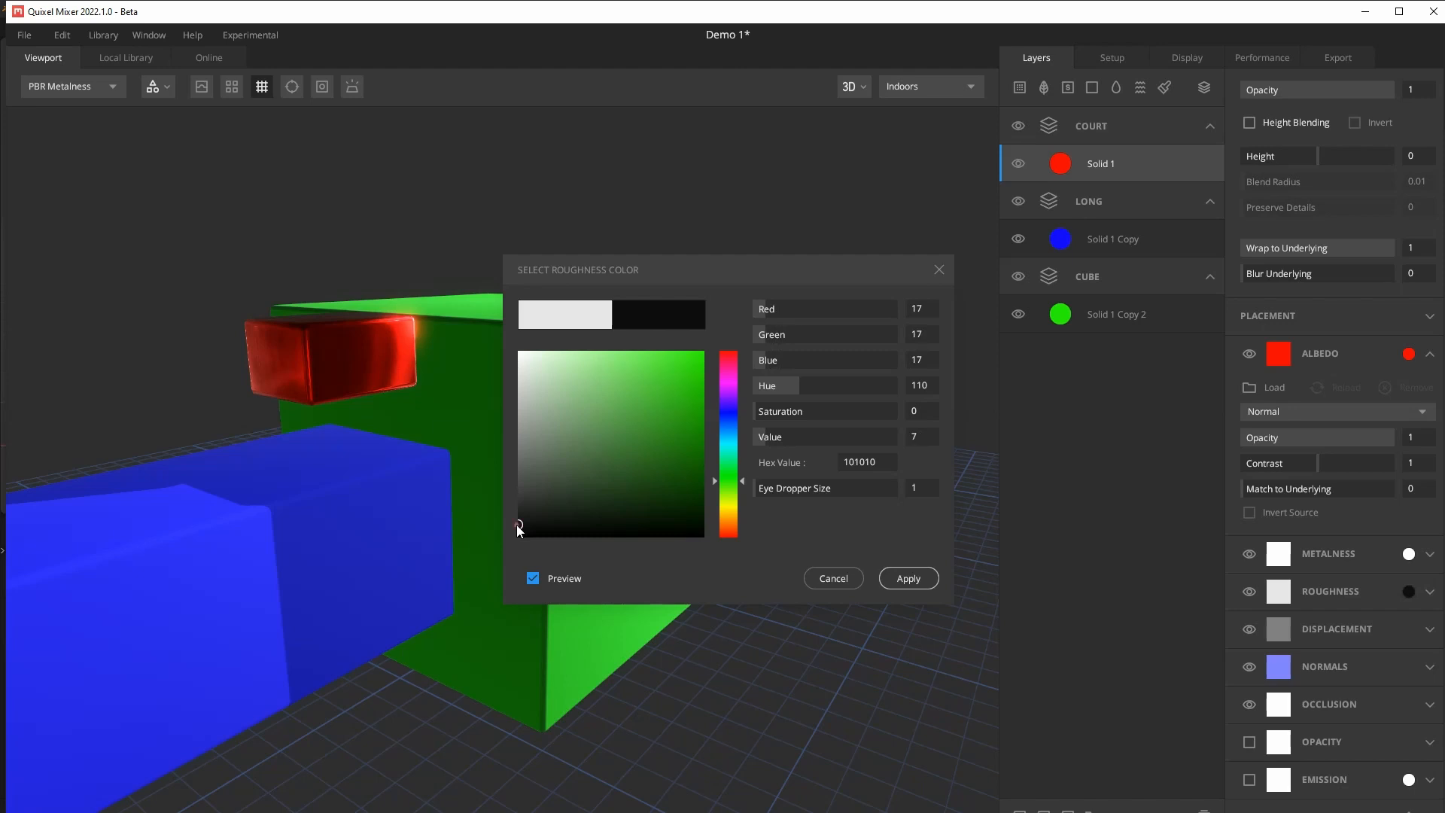
click(910, 584)
drag(910, 585, 851, 444)
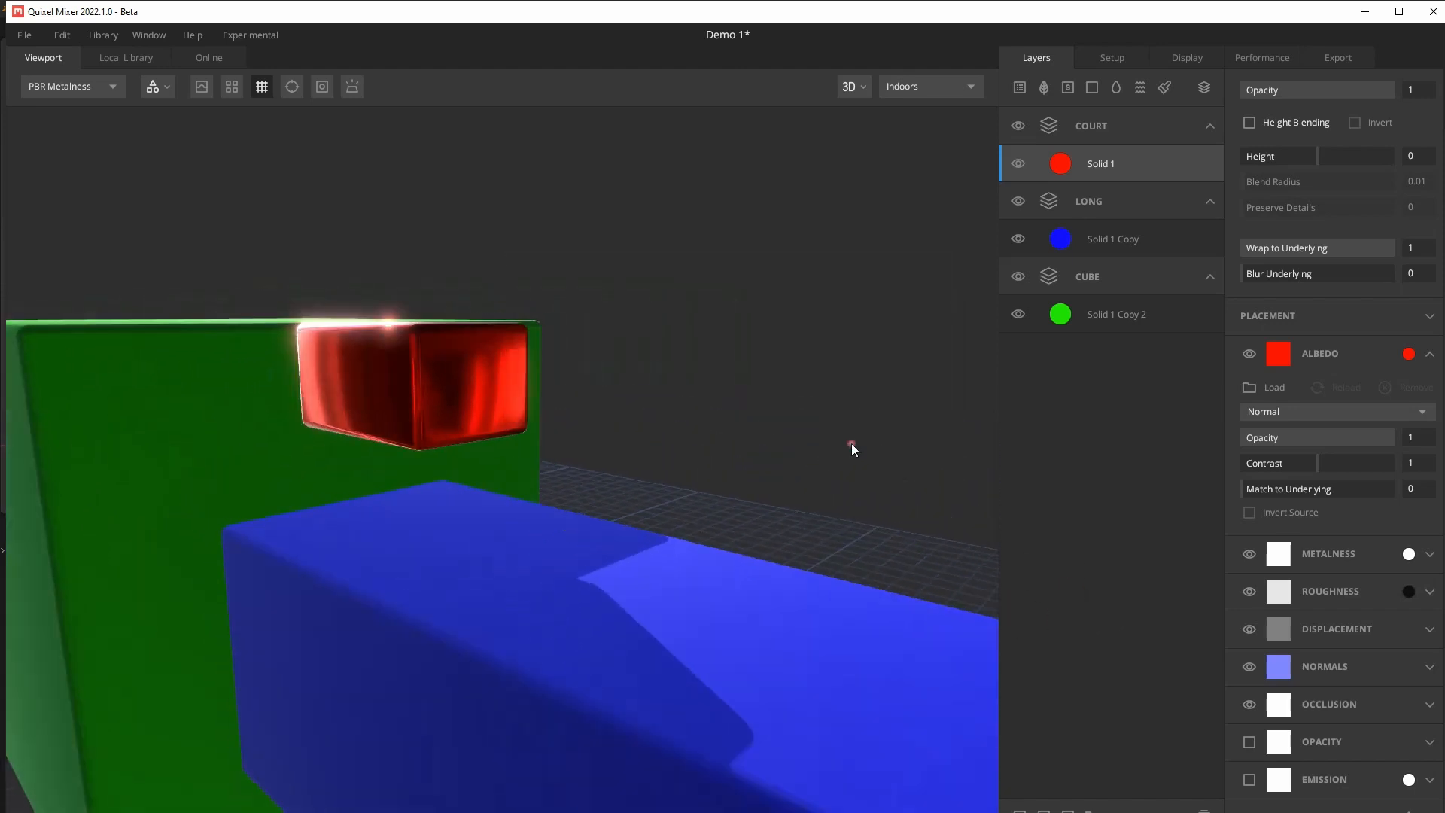
scroll(599, 465, down, 6)
drag(599, 465, 322, 458)
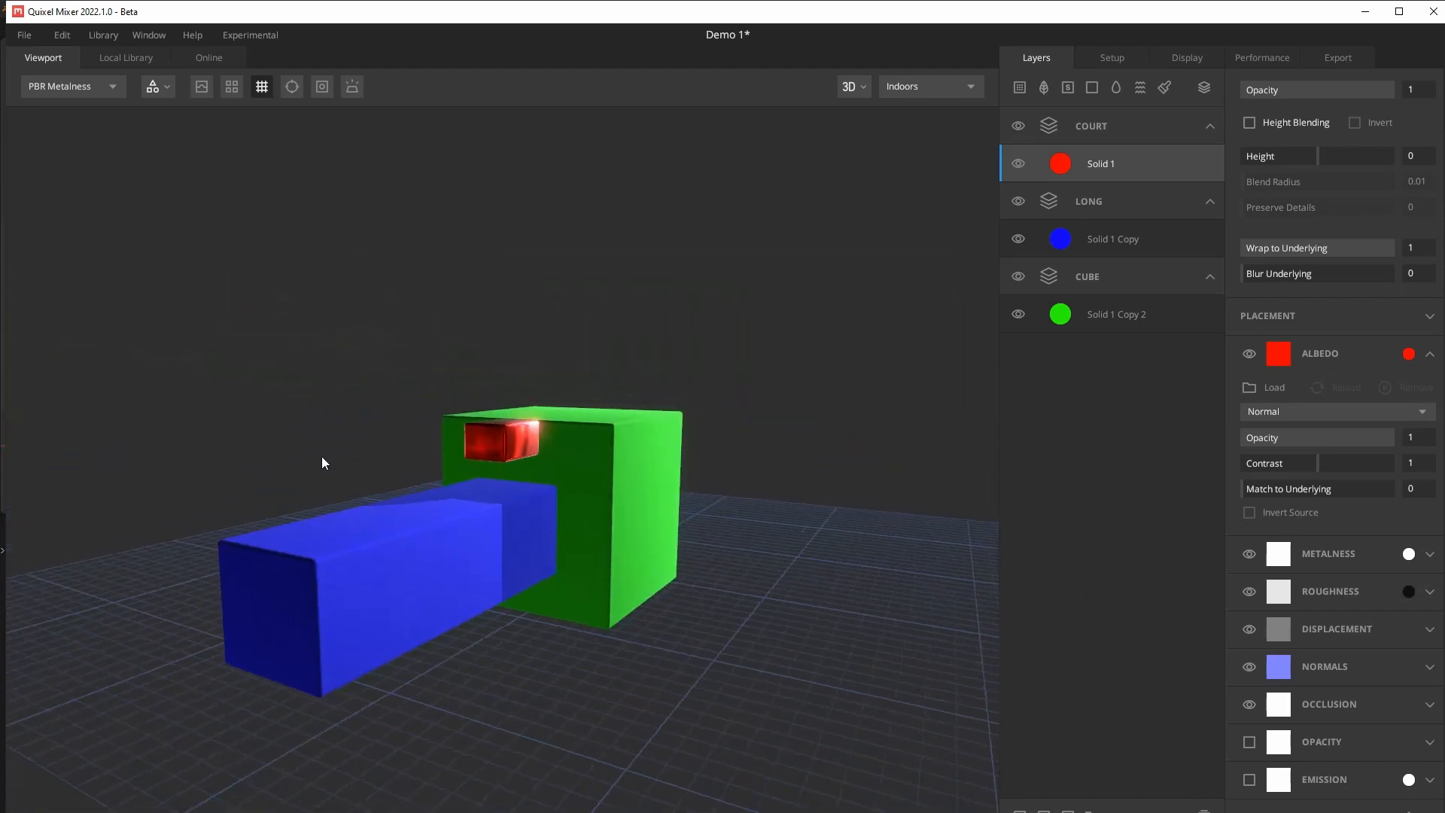
drag(739, 507, 829, 494)
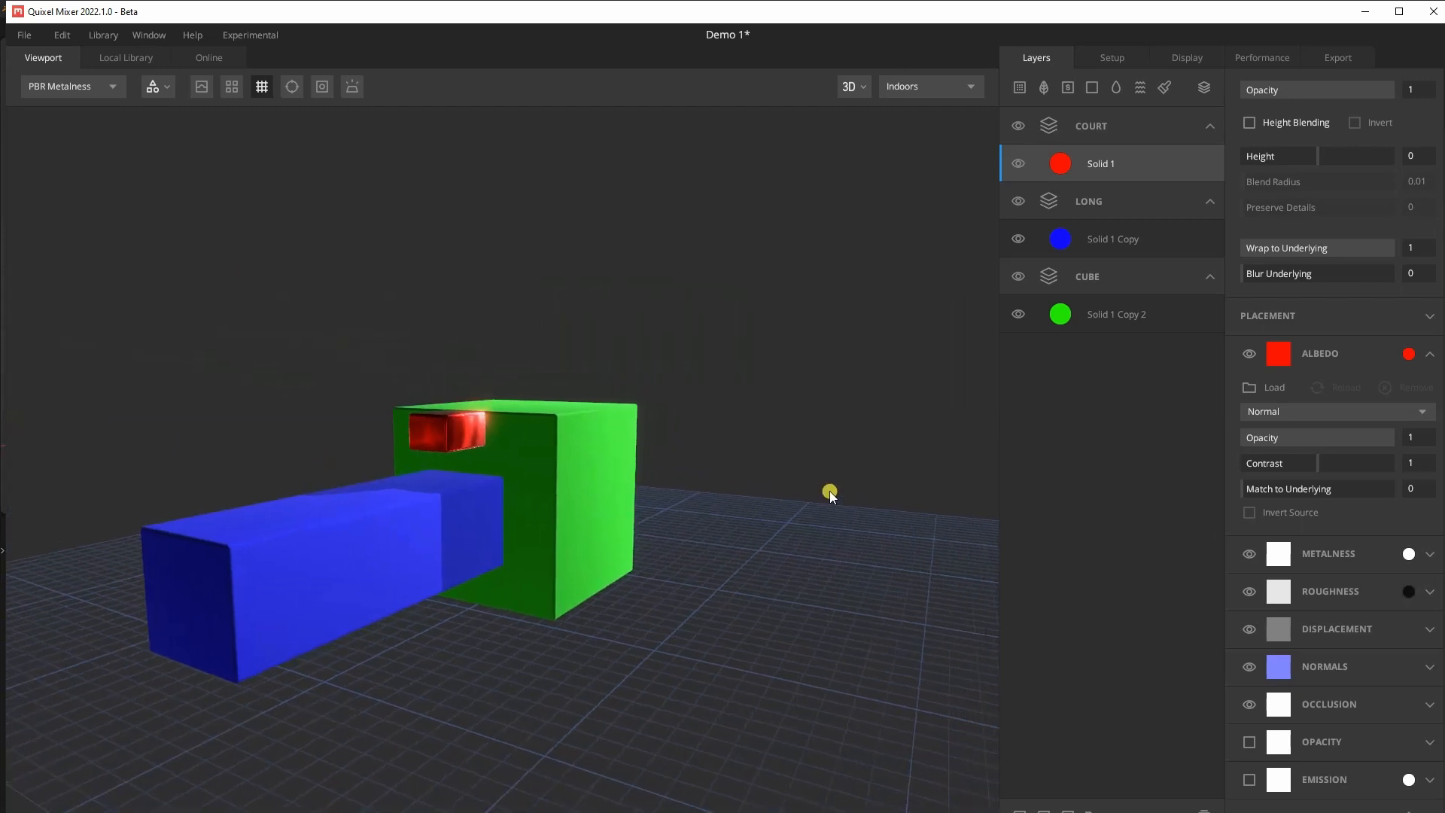
Step: Examine the red layer's Displacement and Normals channel settings, including the image loading option, and the remaining channels below
click(1427, 631)
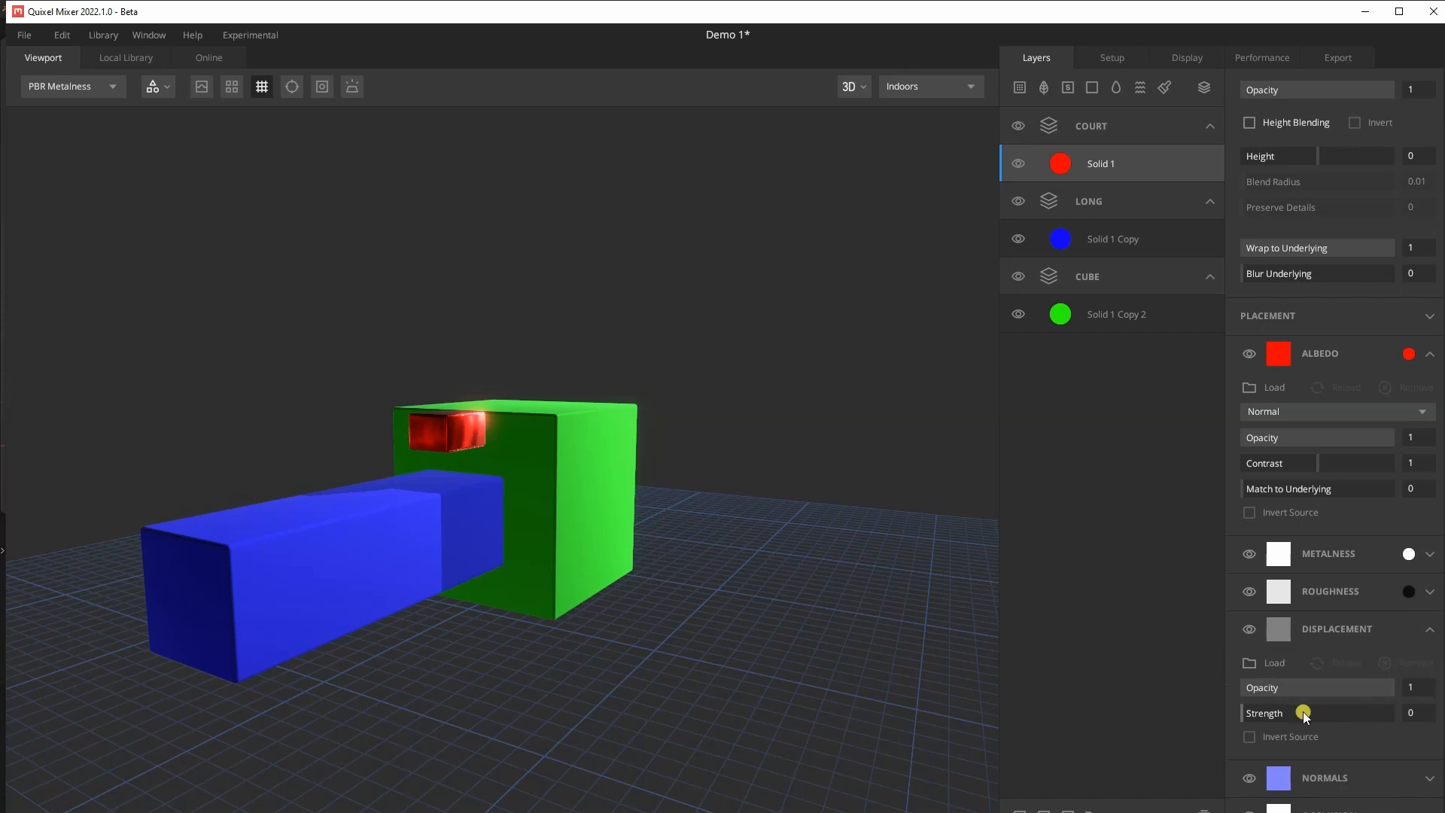
click(1254, 661)
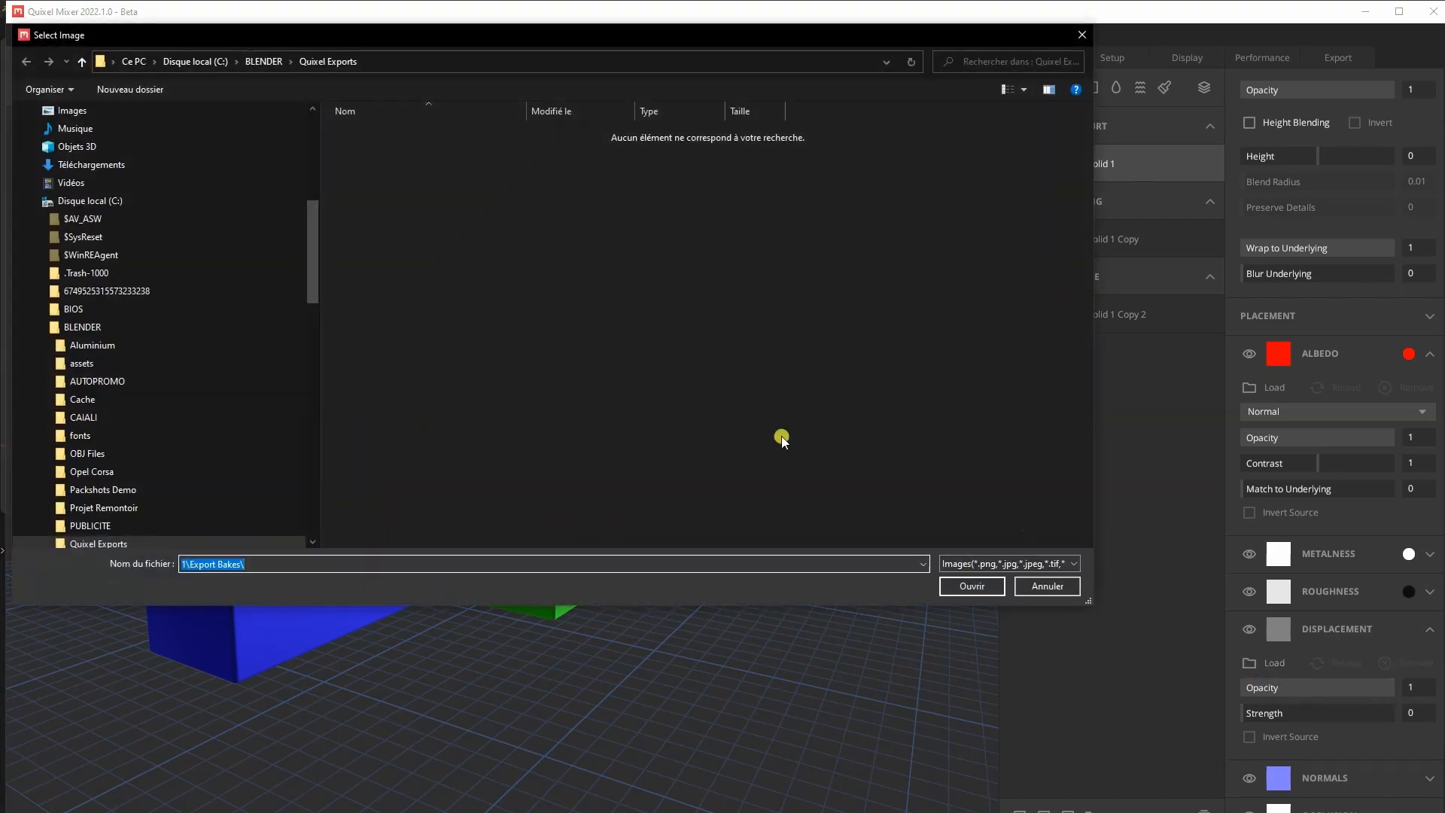
click(1081, 34)
click(1433, 633)
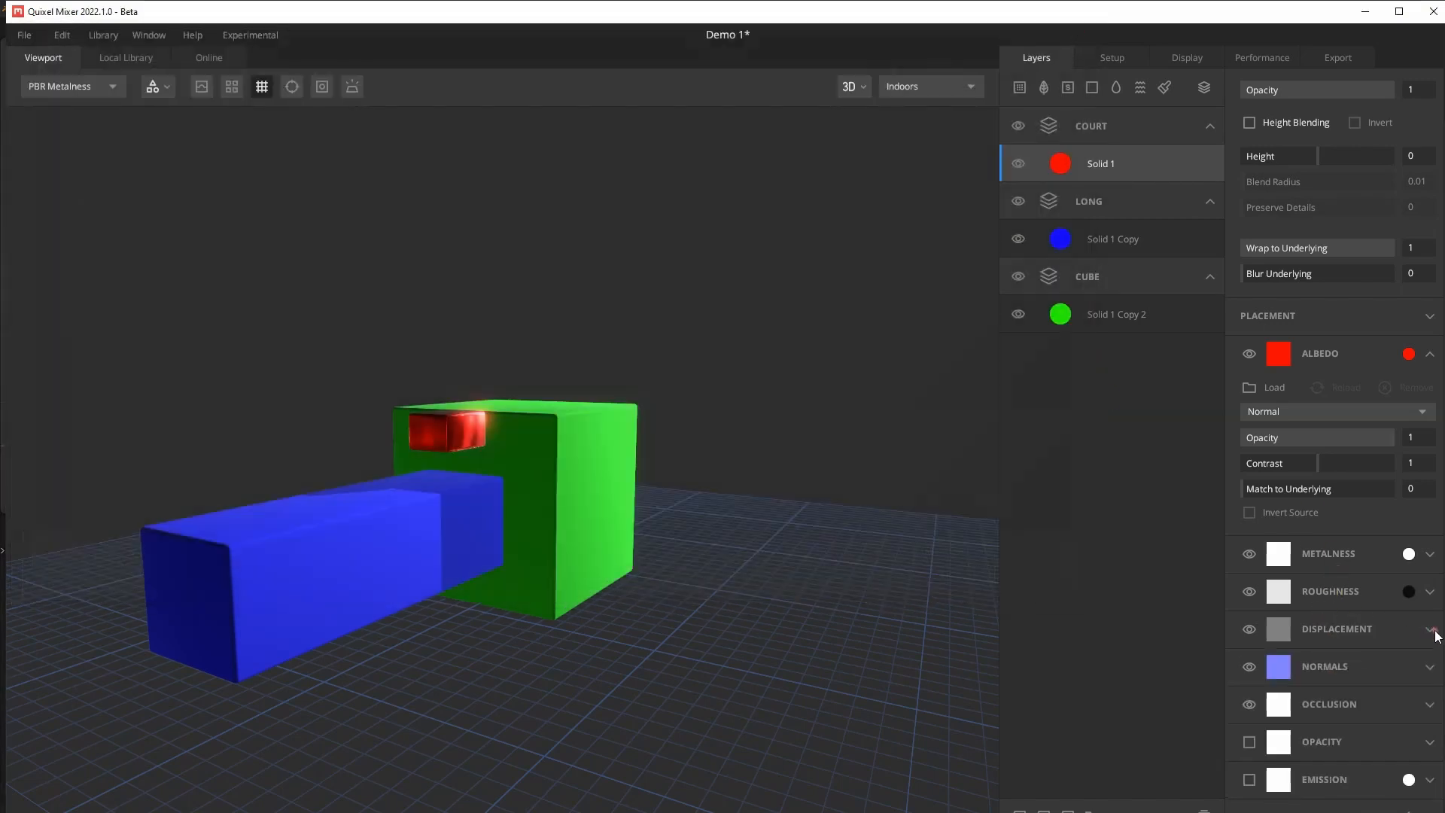
click(1433, 667)
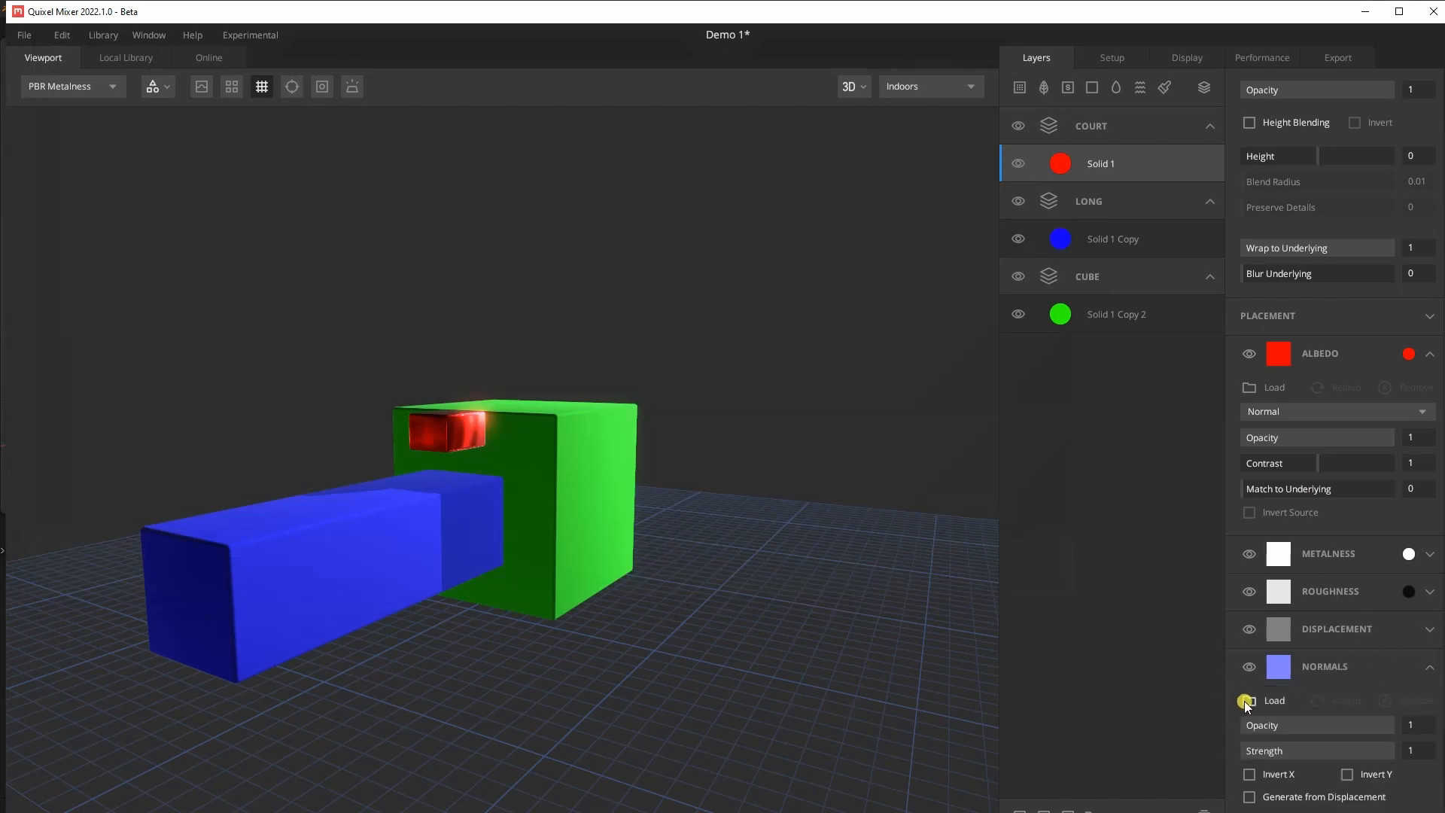
scroll(1359, 746, down, 1)
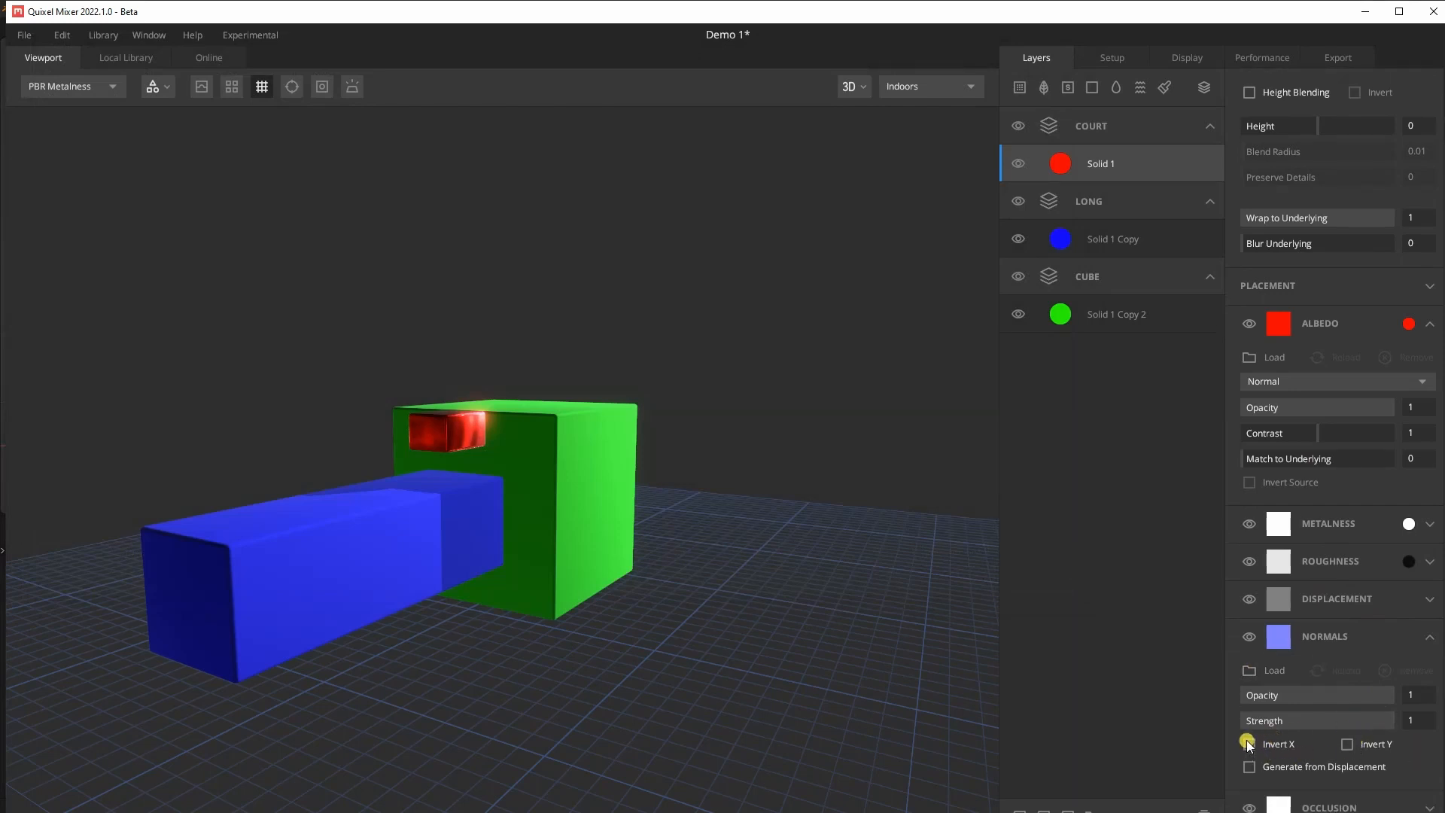
scroll(1339, 656, down, 1)
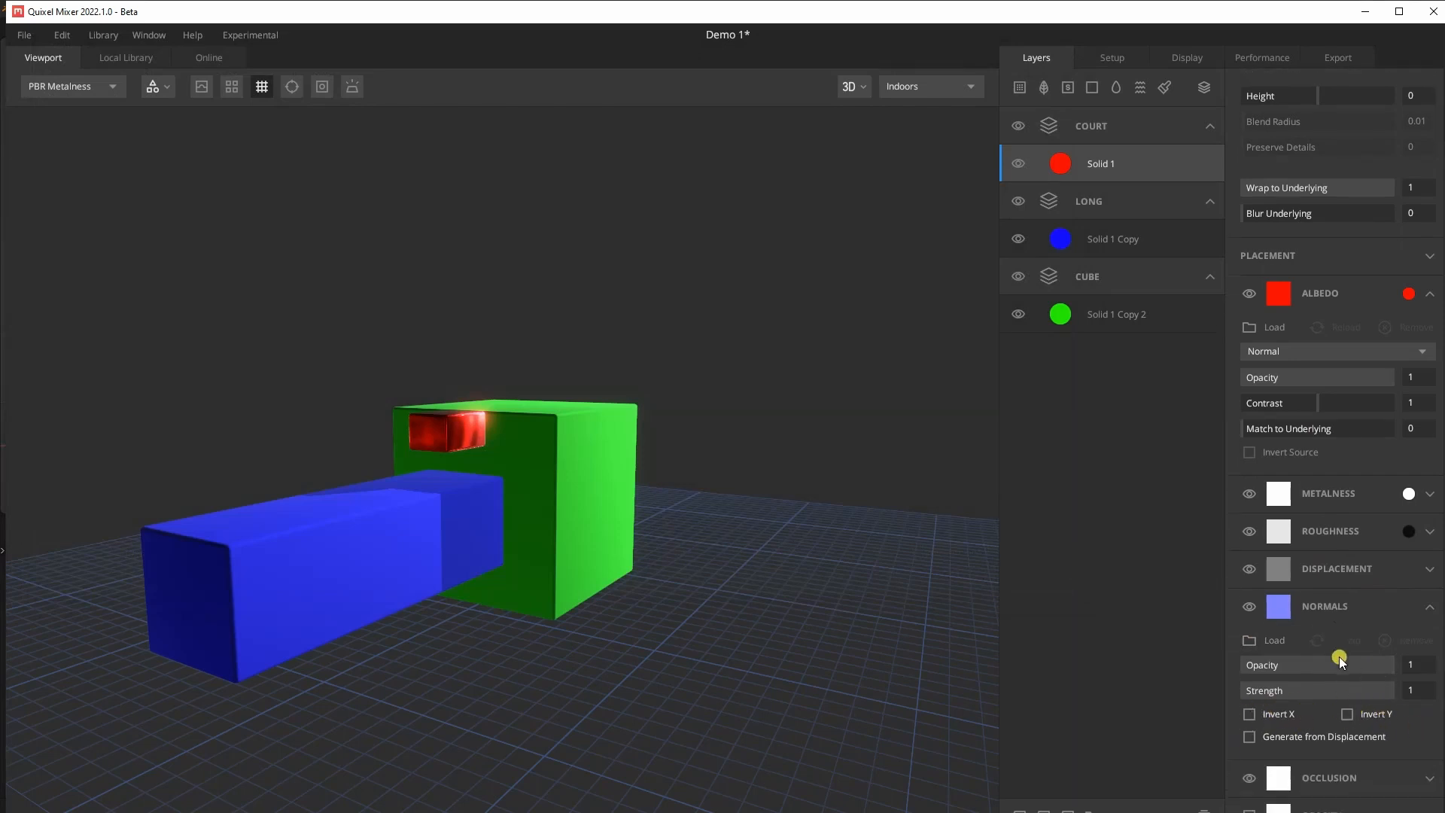
click(1430, 569)
scroll(1316, 574, down, 4)
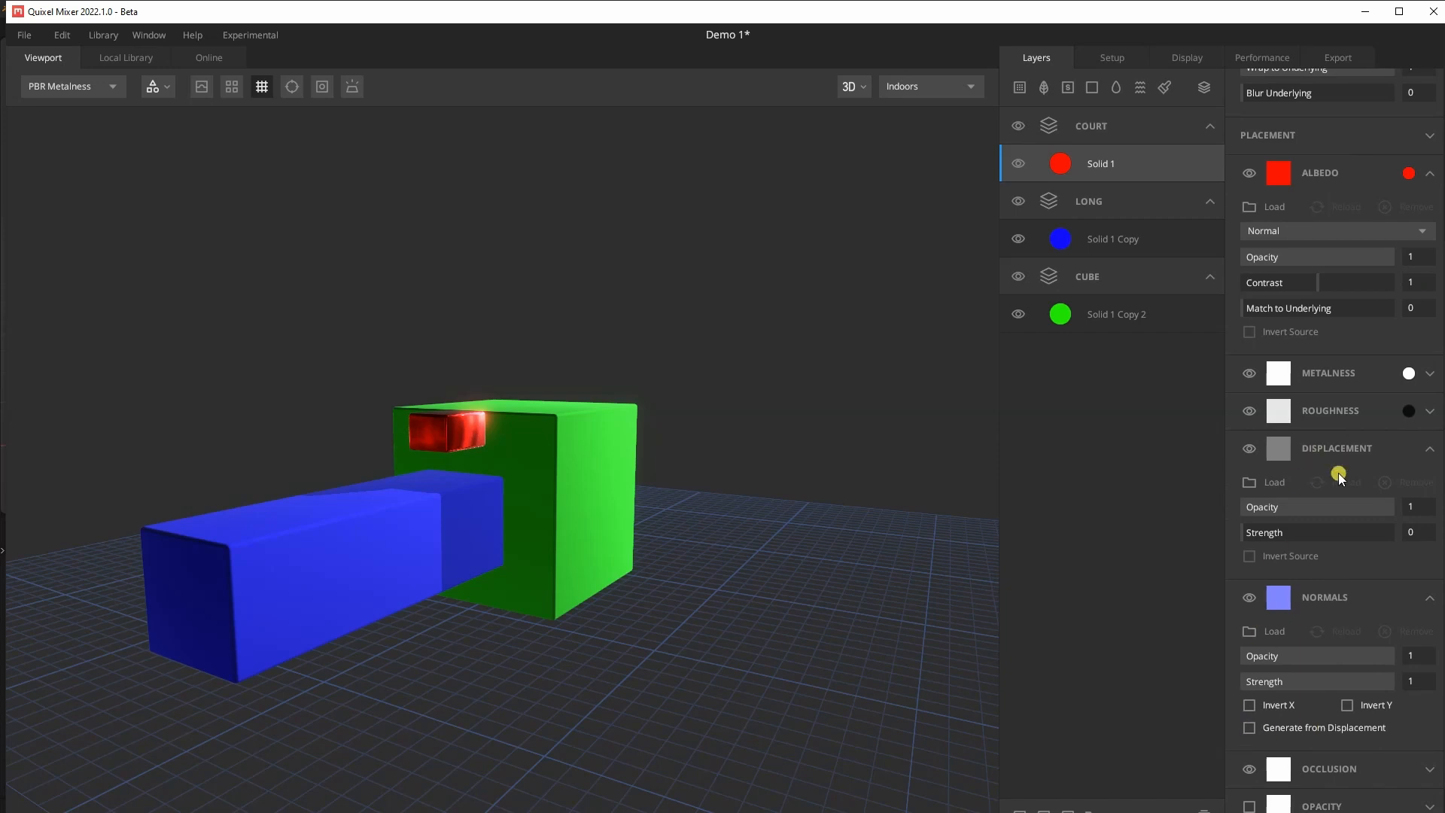
scroll(1352, 579, down, 2)
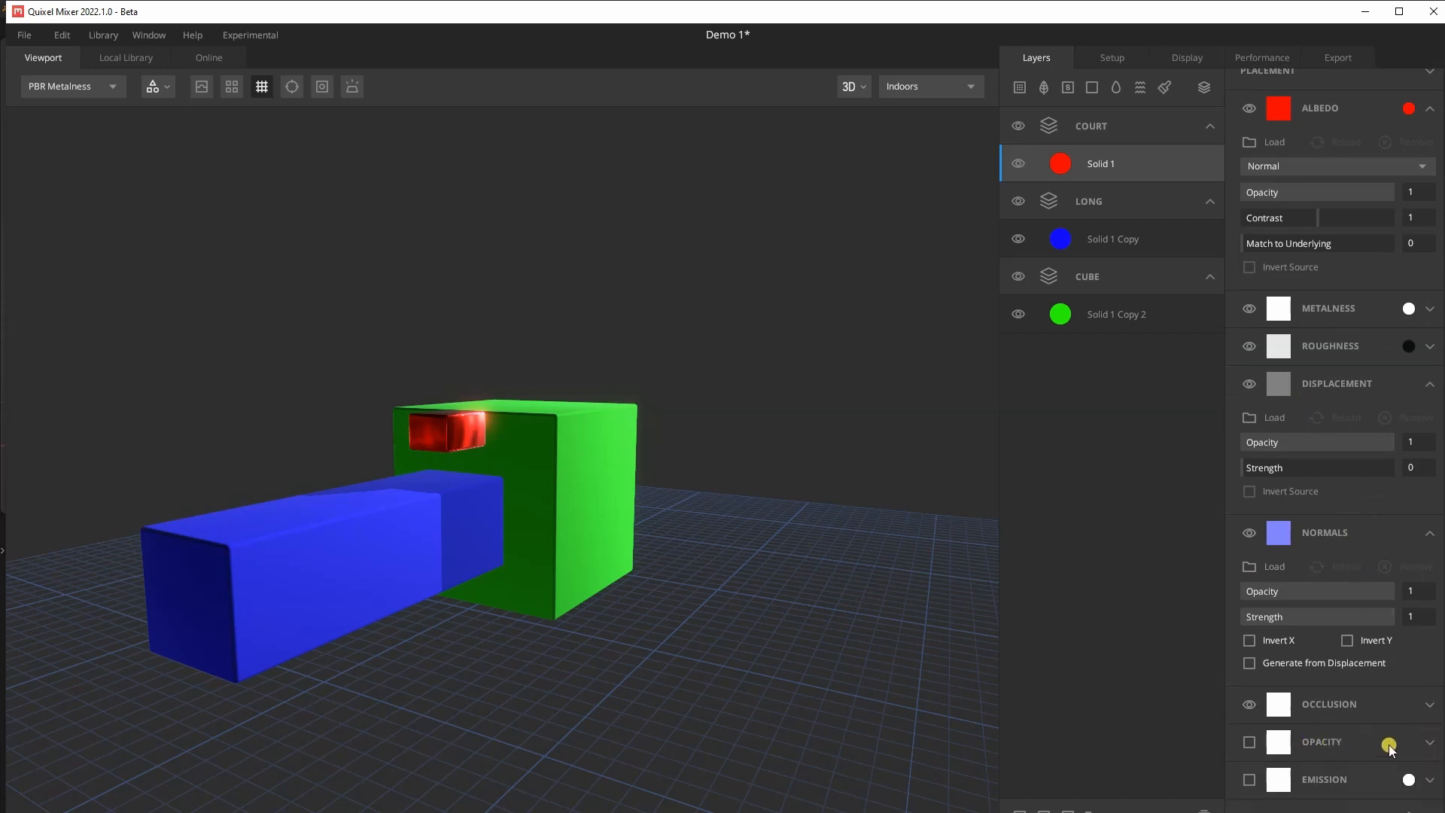
Step: Rename the red solid layer in the Court layer set as Rouge Metal
middle_drag(614, 526, 687, 534)
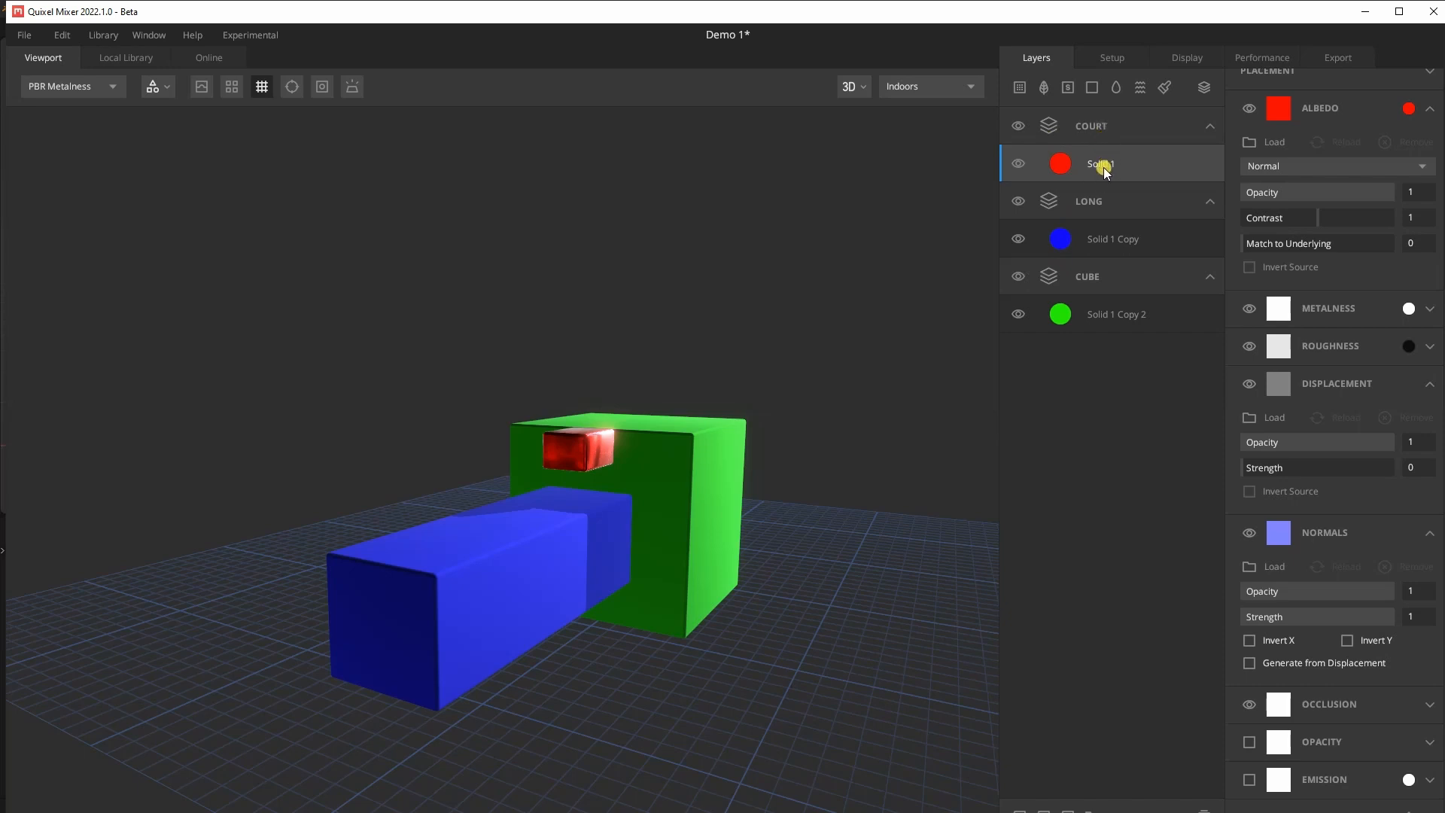
middle_drag(698, 471, 689, 480)
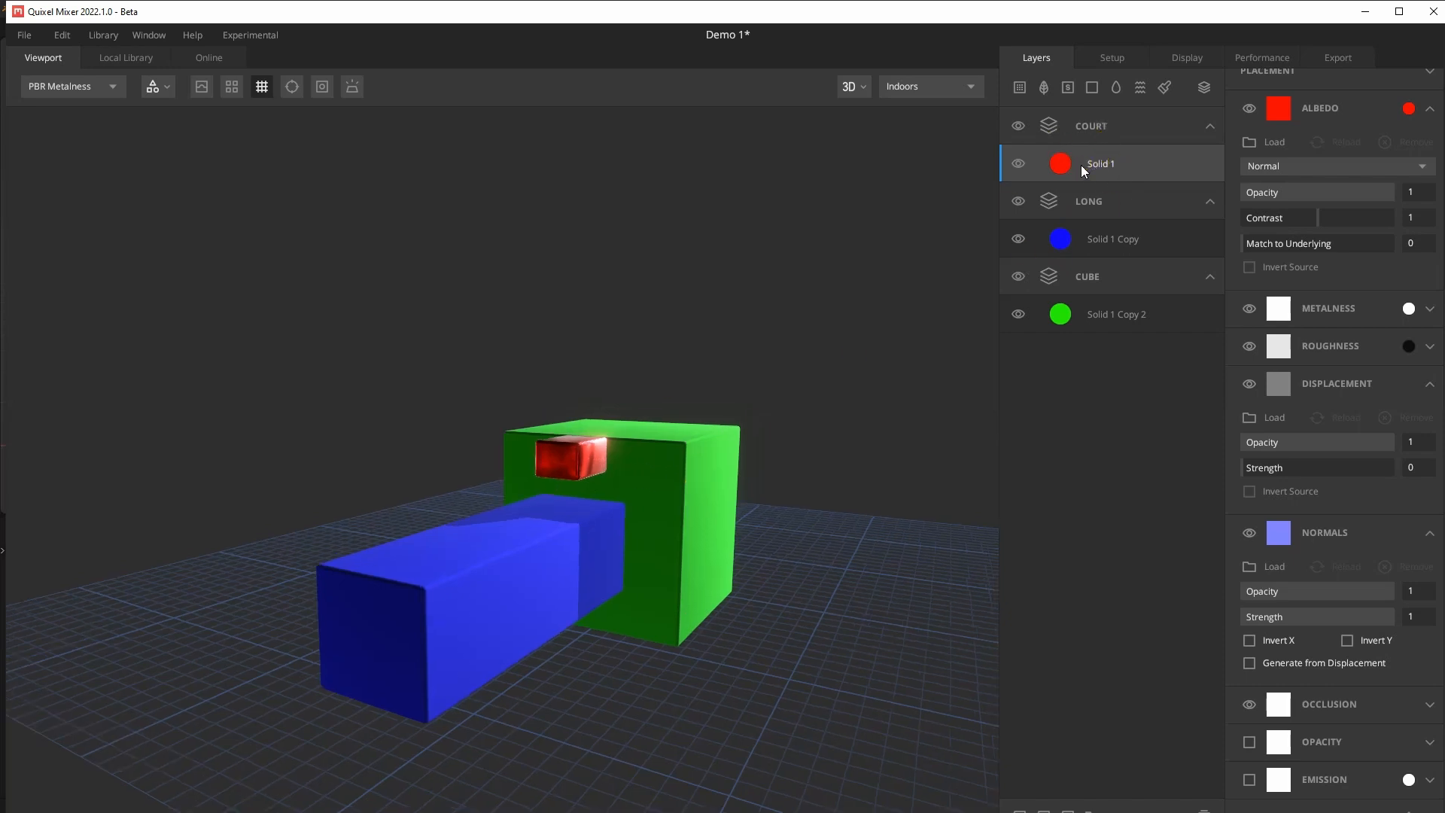
double_click(1106, 164)
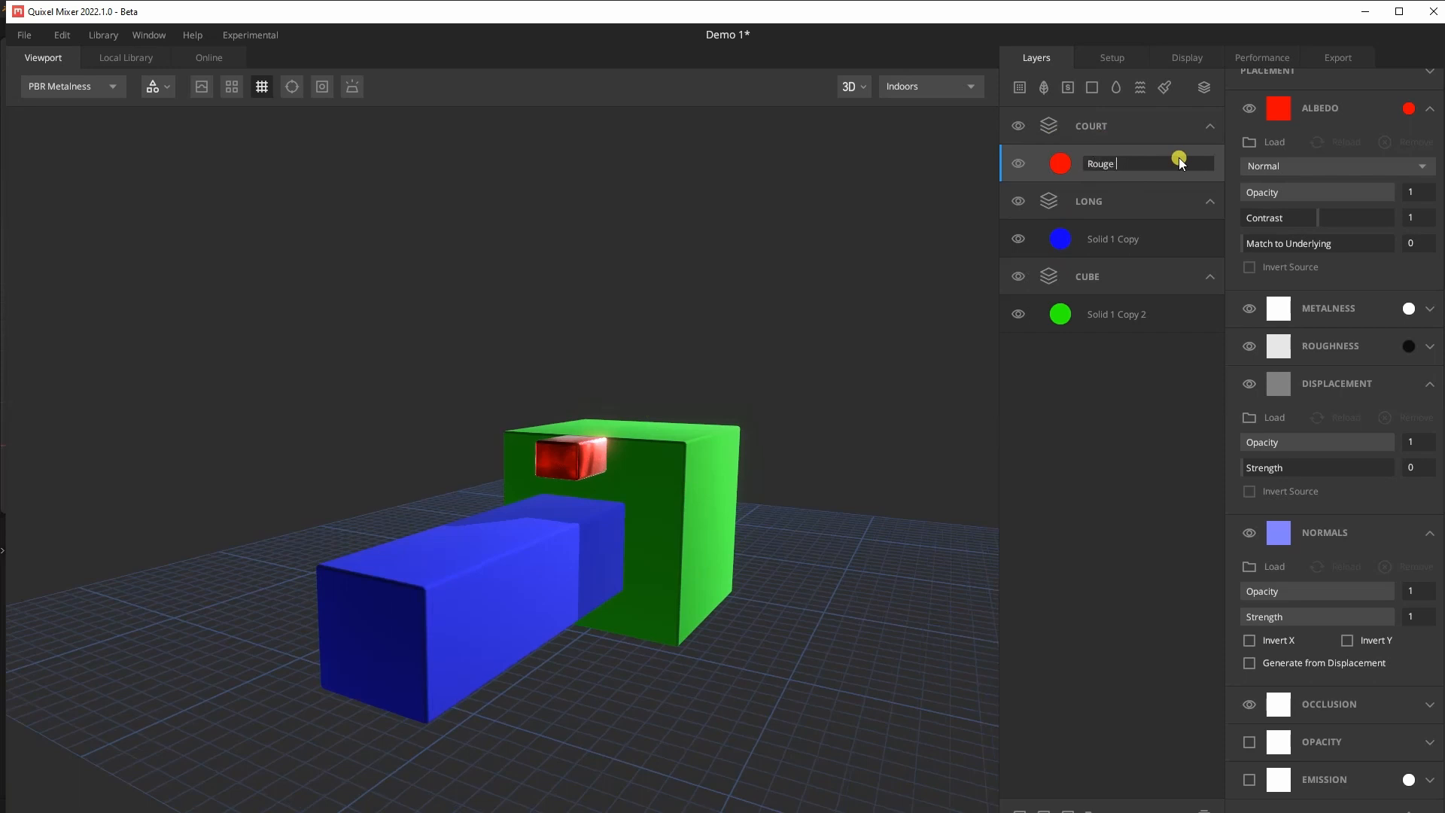
key(Return)
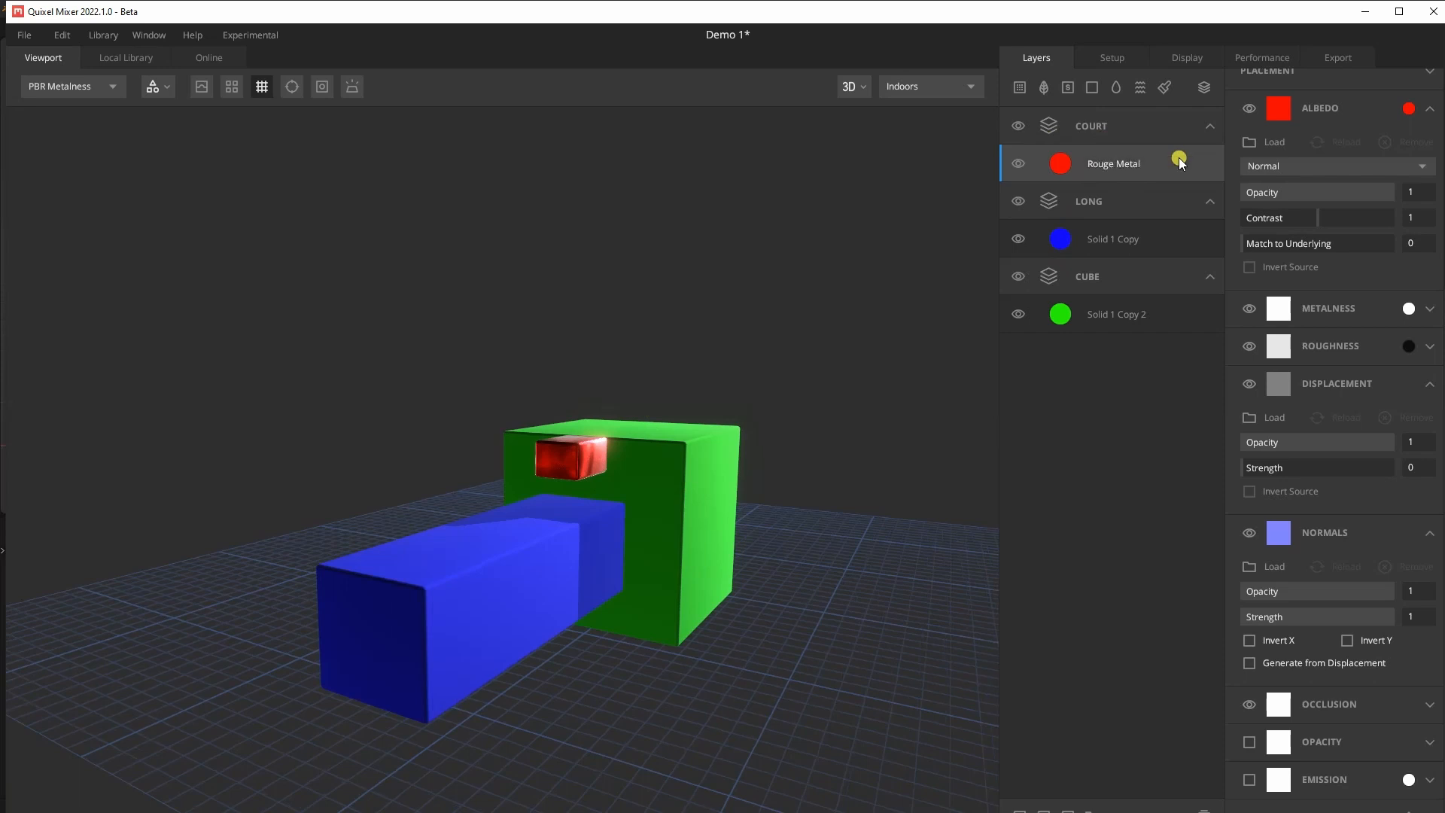
Step: Rename the blue solid layer in the Long layer set as Bleu Mat
click(1120, 241)
middle_drag(573, 566, 542, 539)
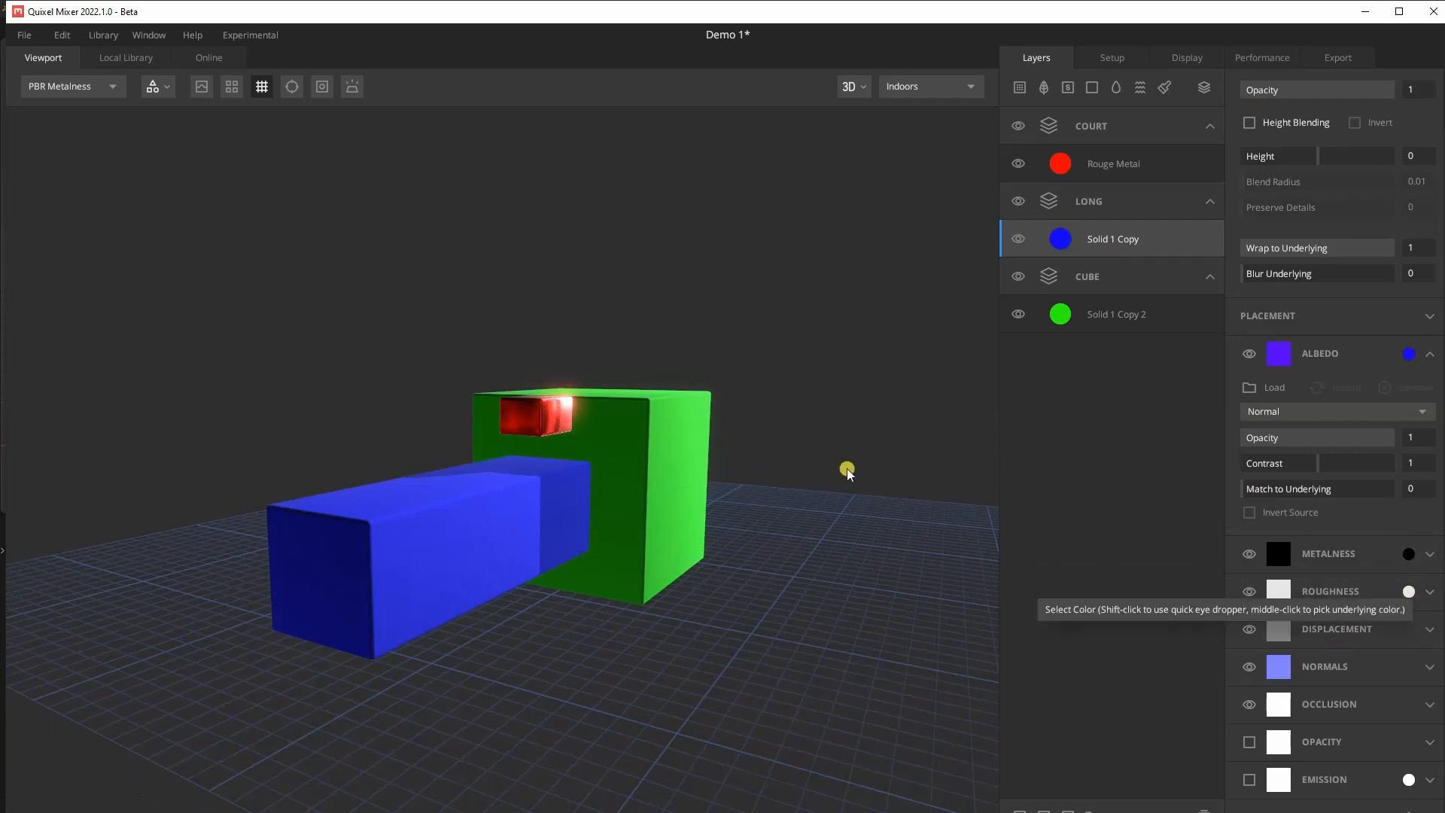
middle_drag(574, 493, 541, 509)
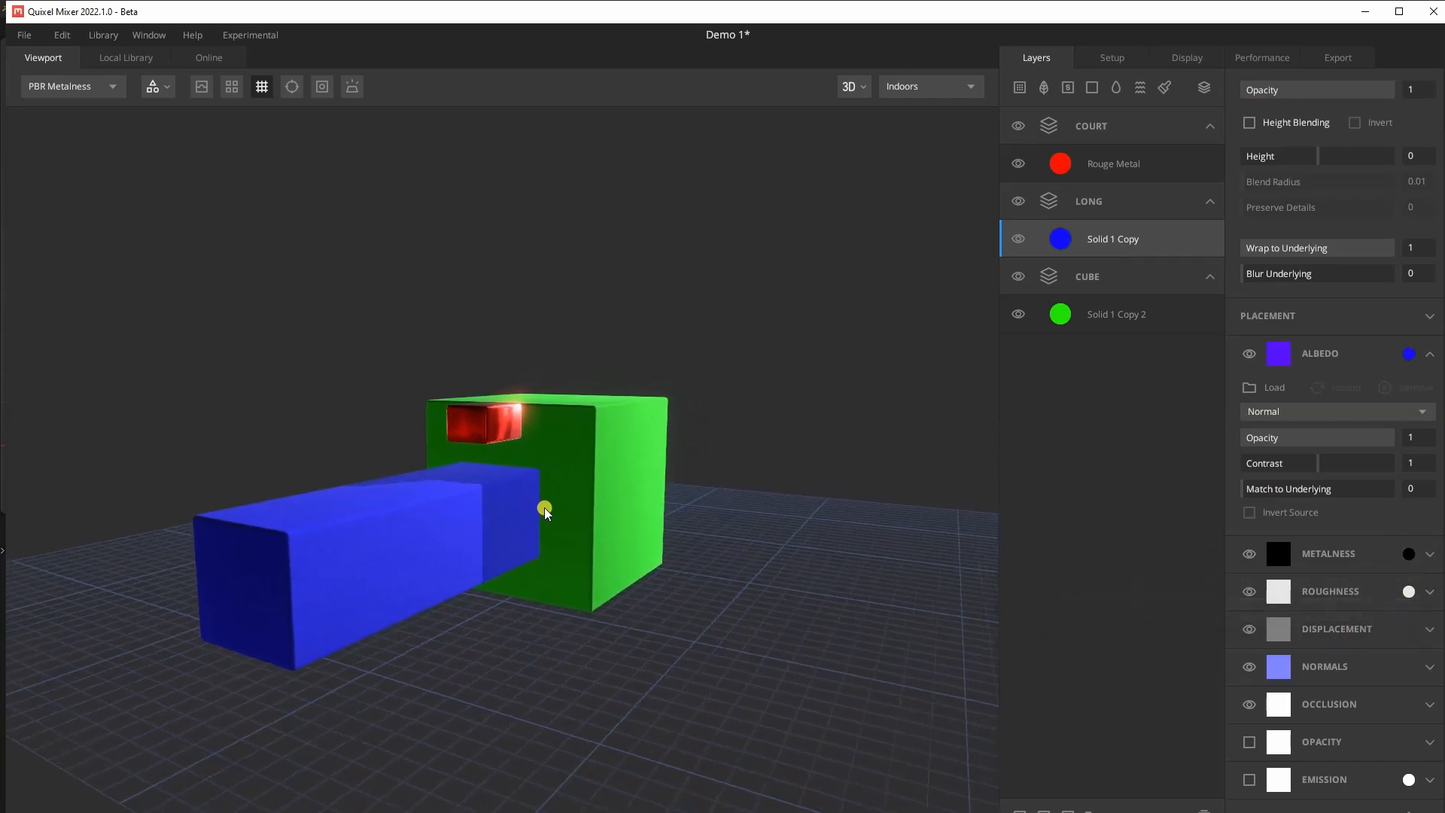
click(1143, 321)
double_click(1103, 240)
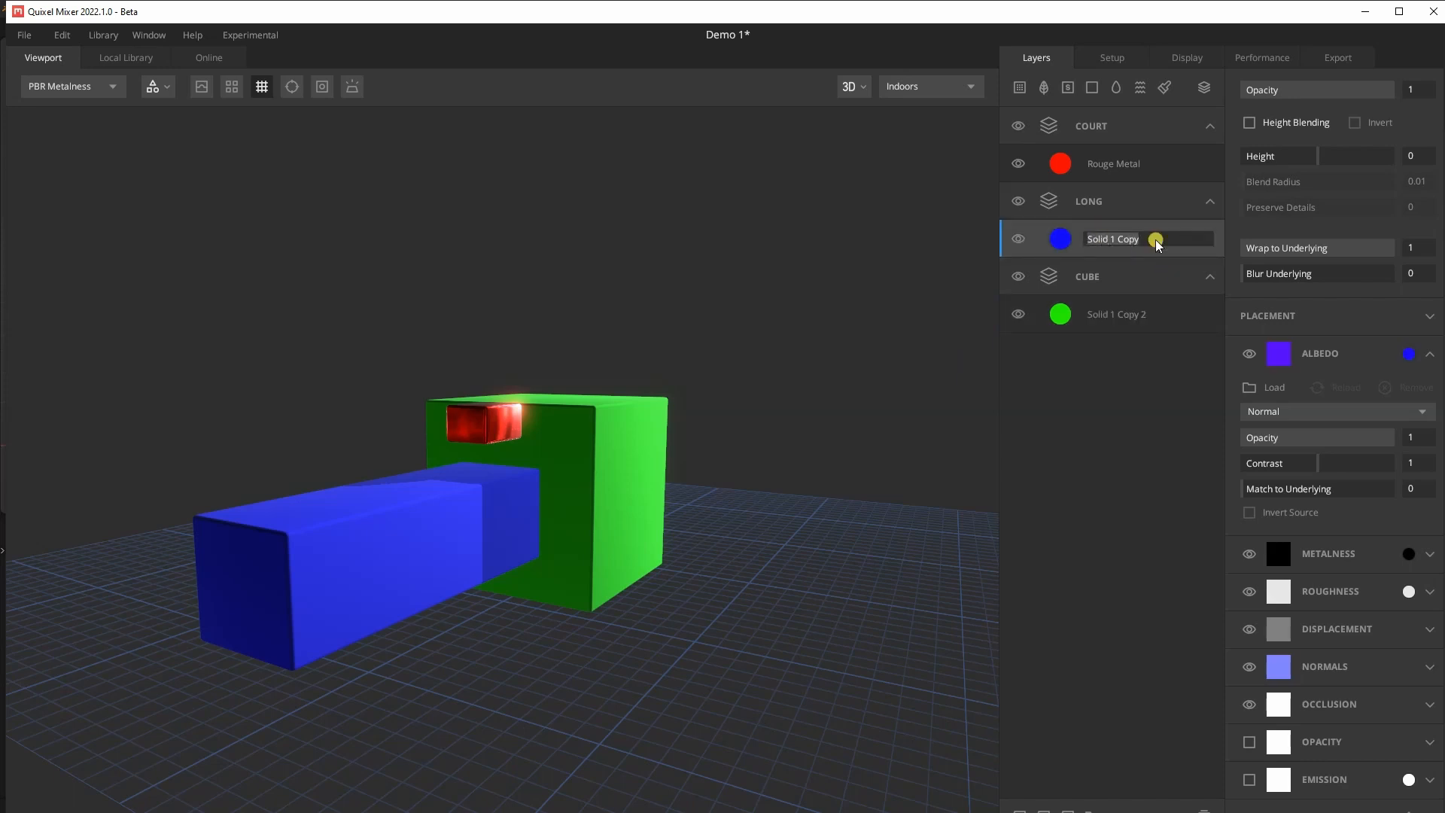
text(Bleu Mat)
key(Return)
Step: Set the roughness color of the green solid layer in the Cube layer set to near-black and inspect the shiny cube
click(1126, 294)
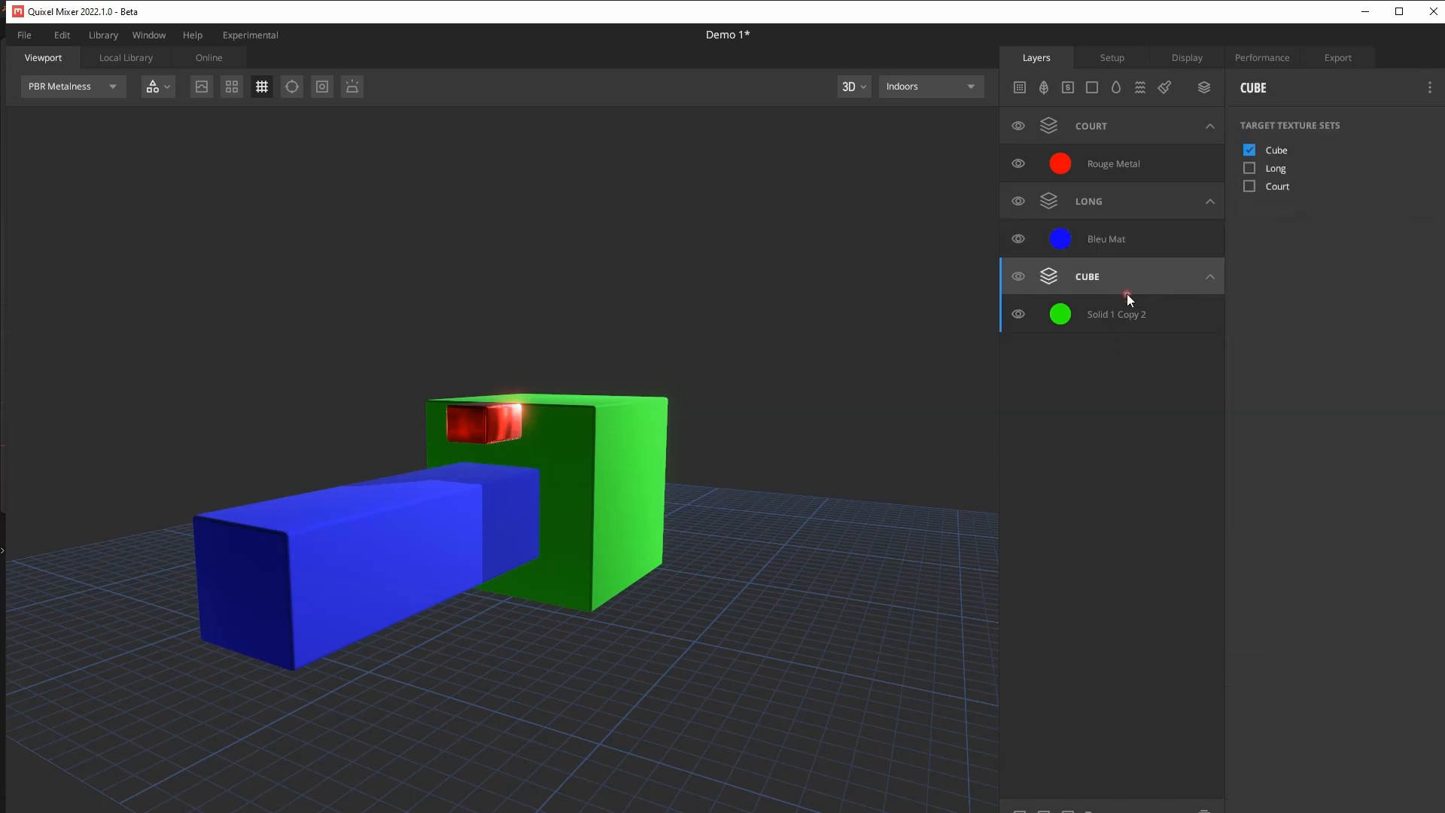
click(1118, 319)
drag(870, 494, 617, 515)
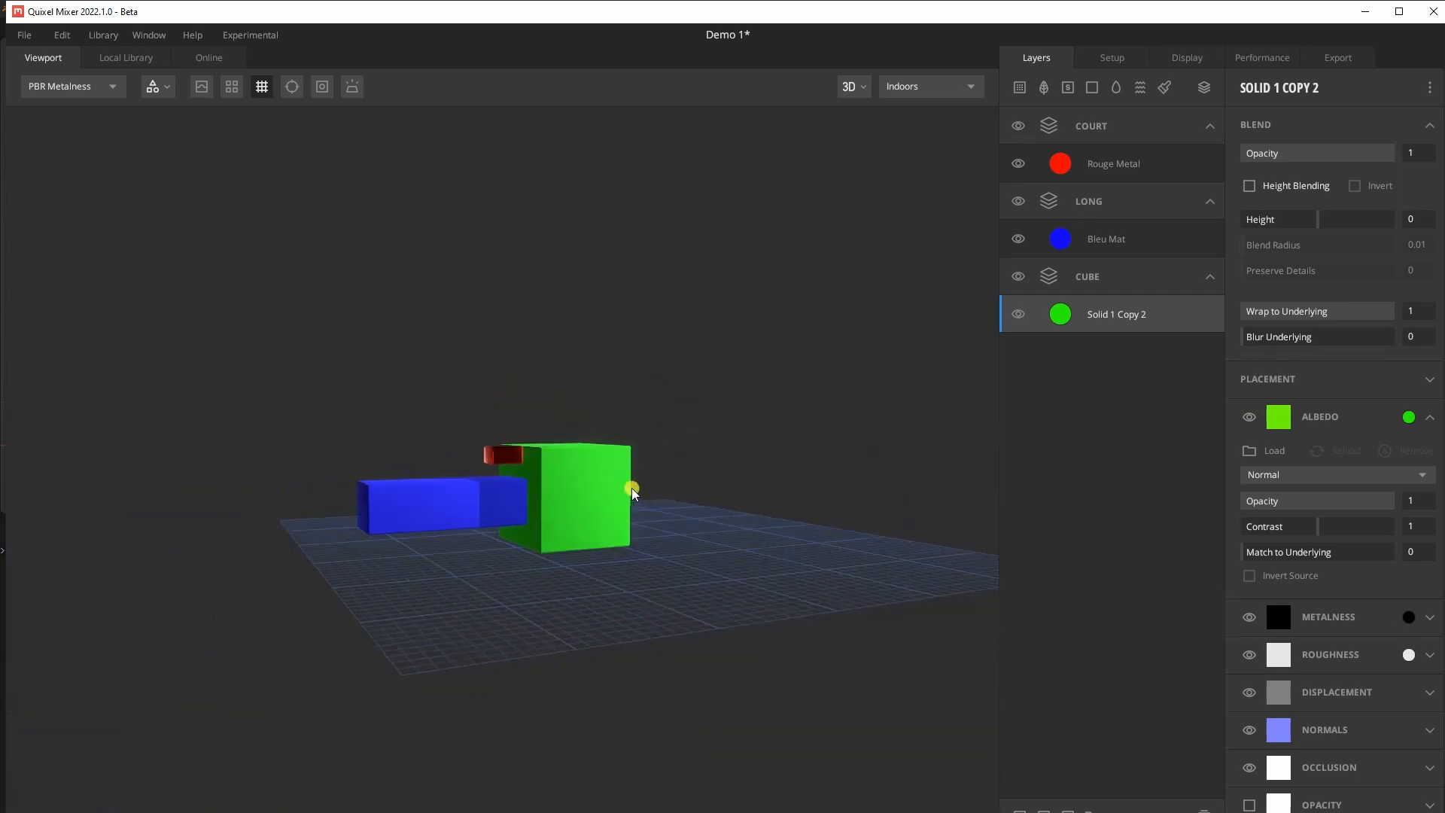
scroll(624, 493, up, 5)
middle_drag(728, 510, 661, 502)
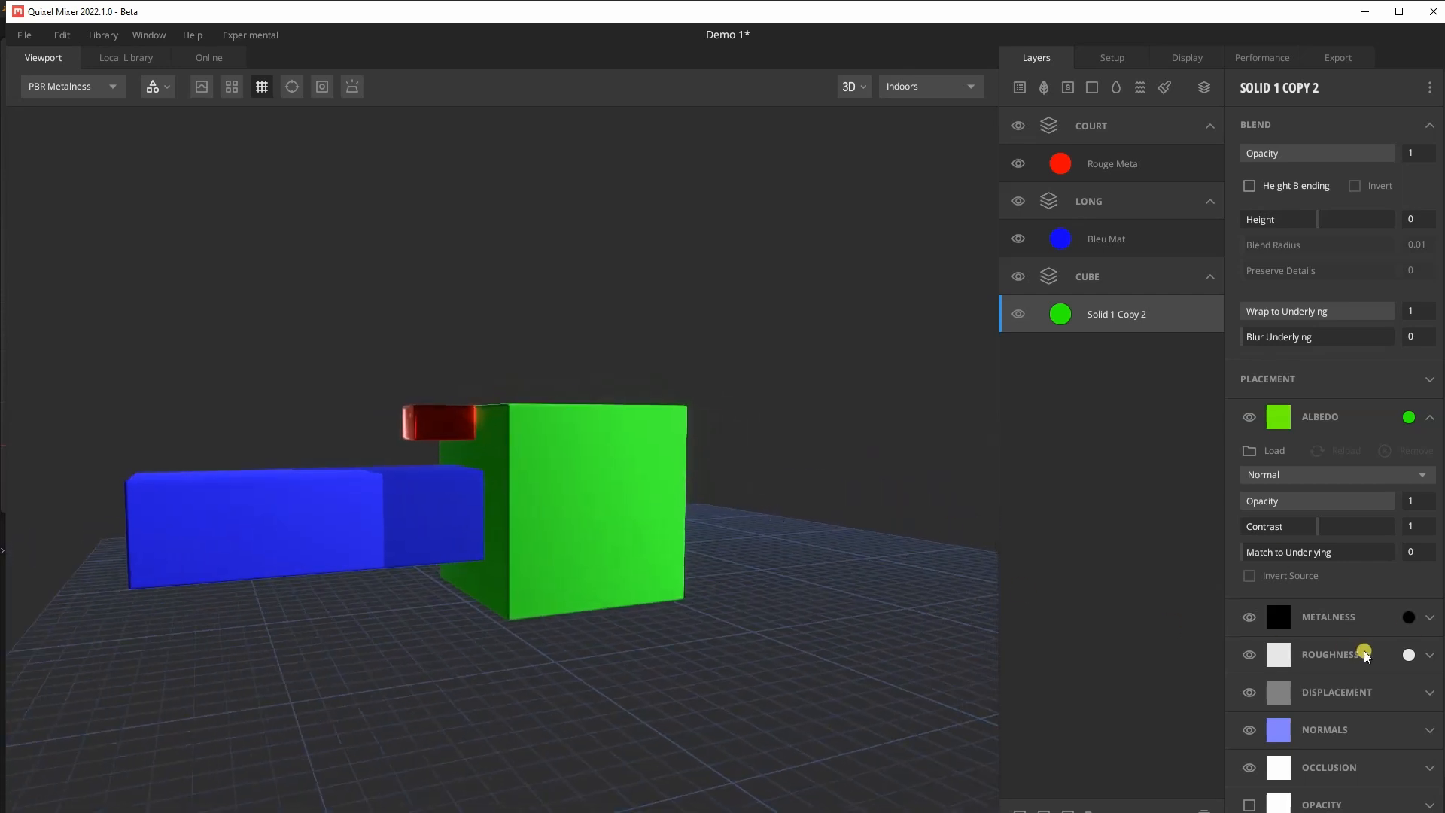
click(1409, 654)
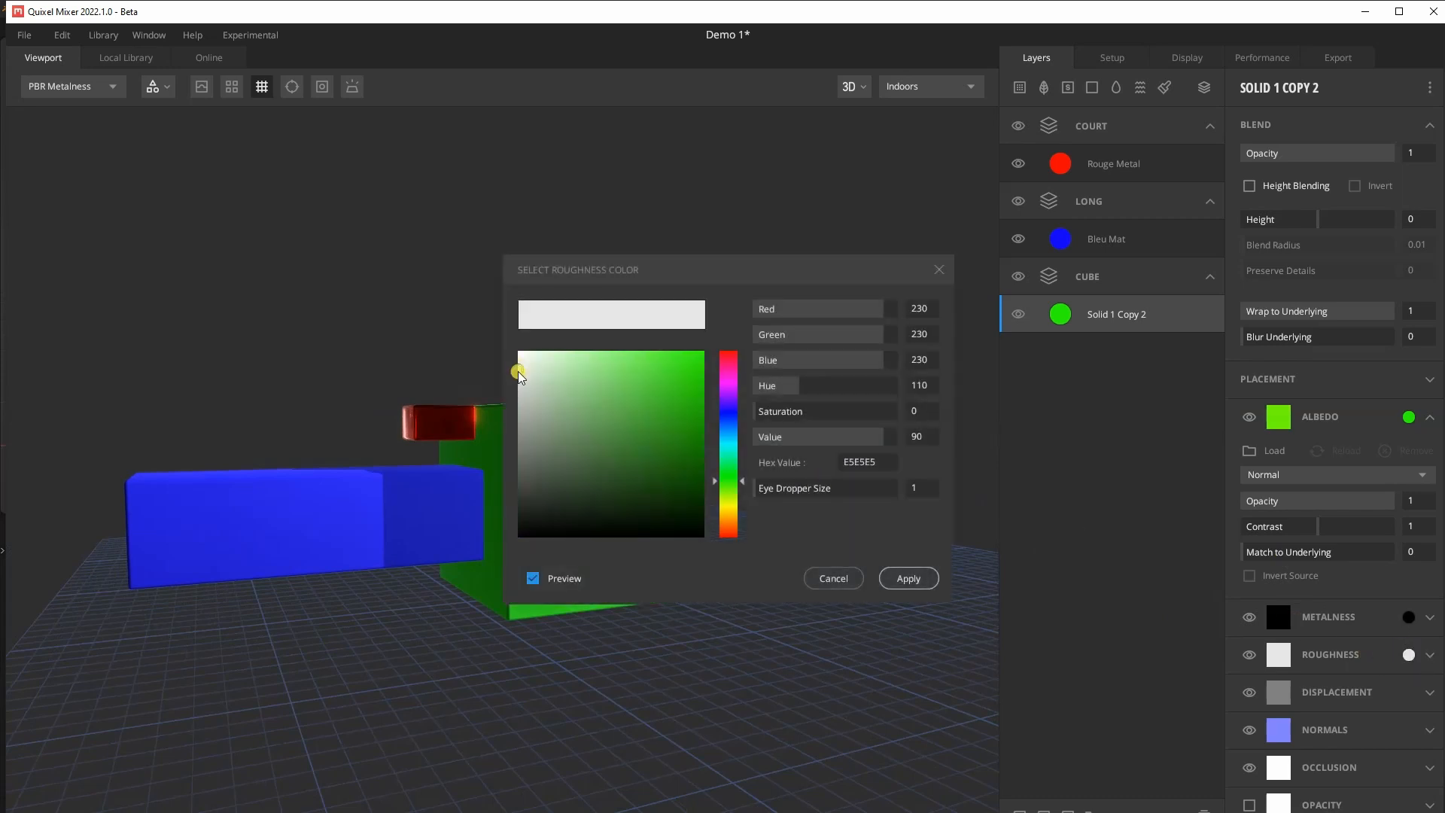
drag(519, 375, 512, 532)
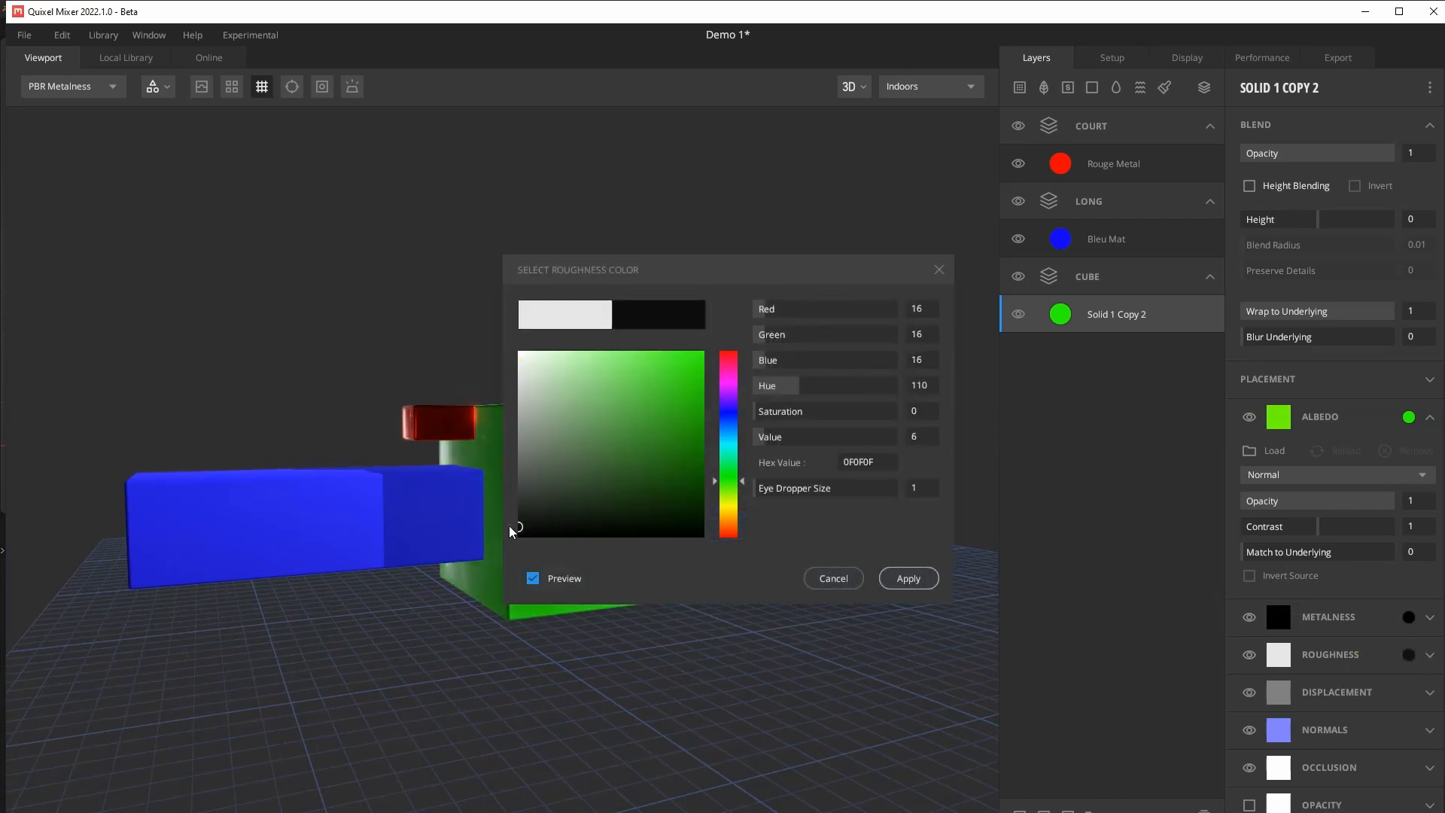
drag(619, 274, 859, 159)
alt+drag(509, 541, 647, 557)
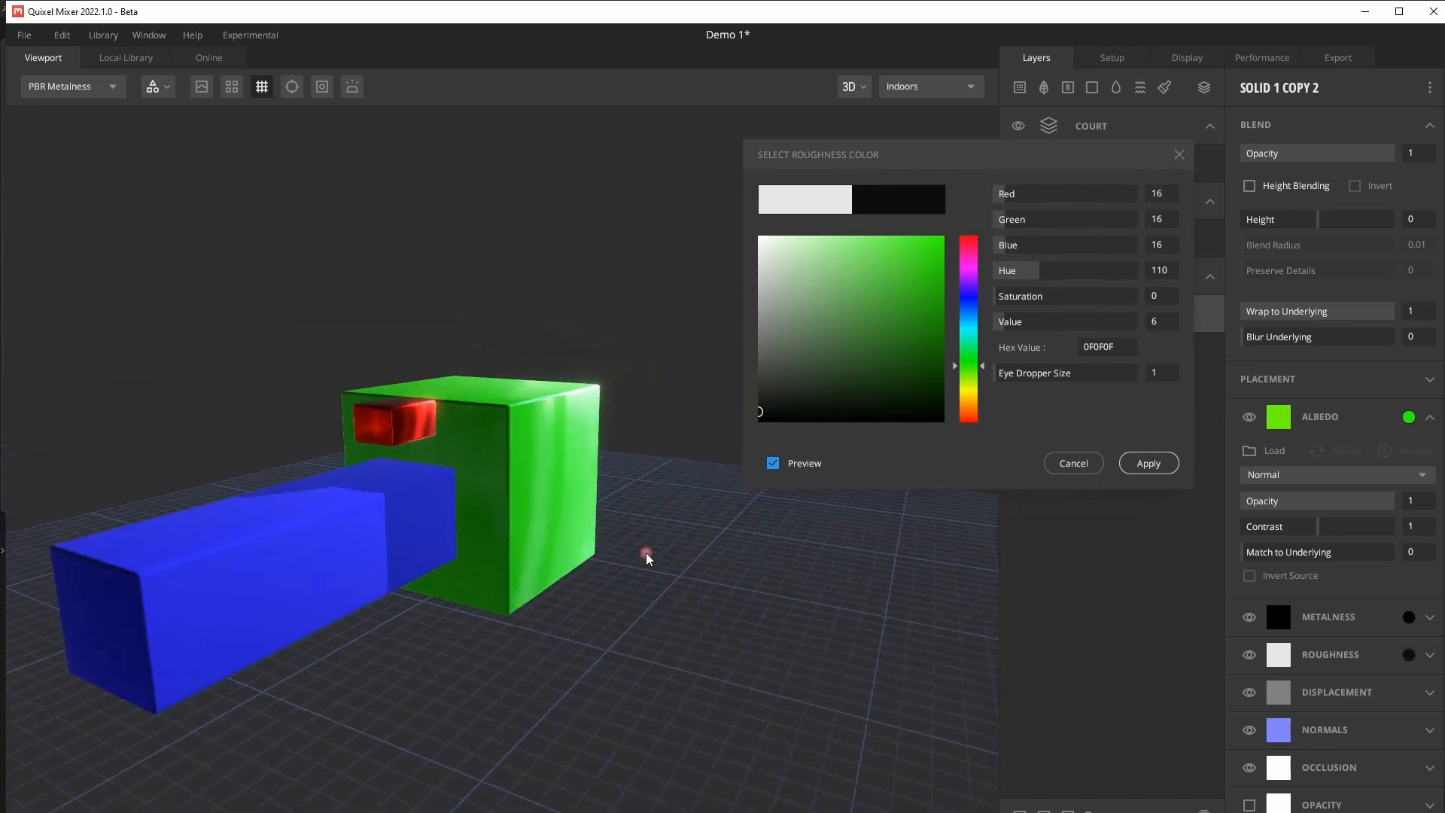
mouse_move(756, 414)
mouse_down()
mouse_move(762, 380)
mouse_move(762, 407)
mouse_up()
click(1149, 463)
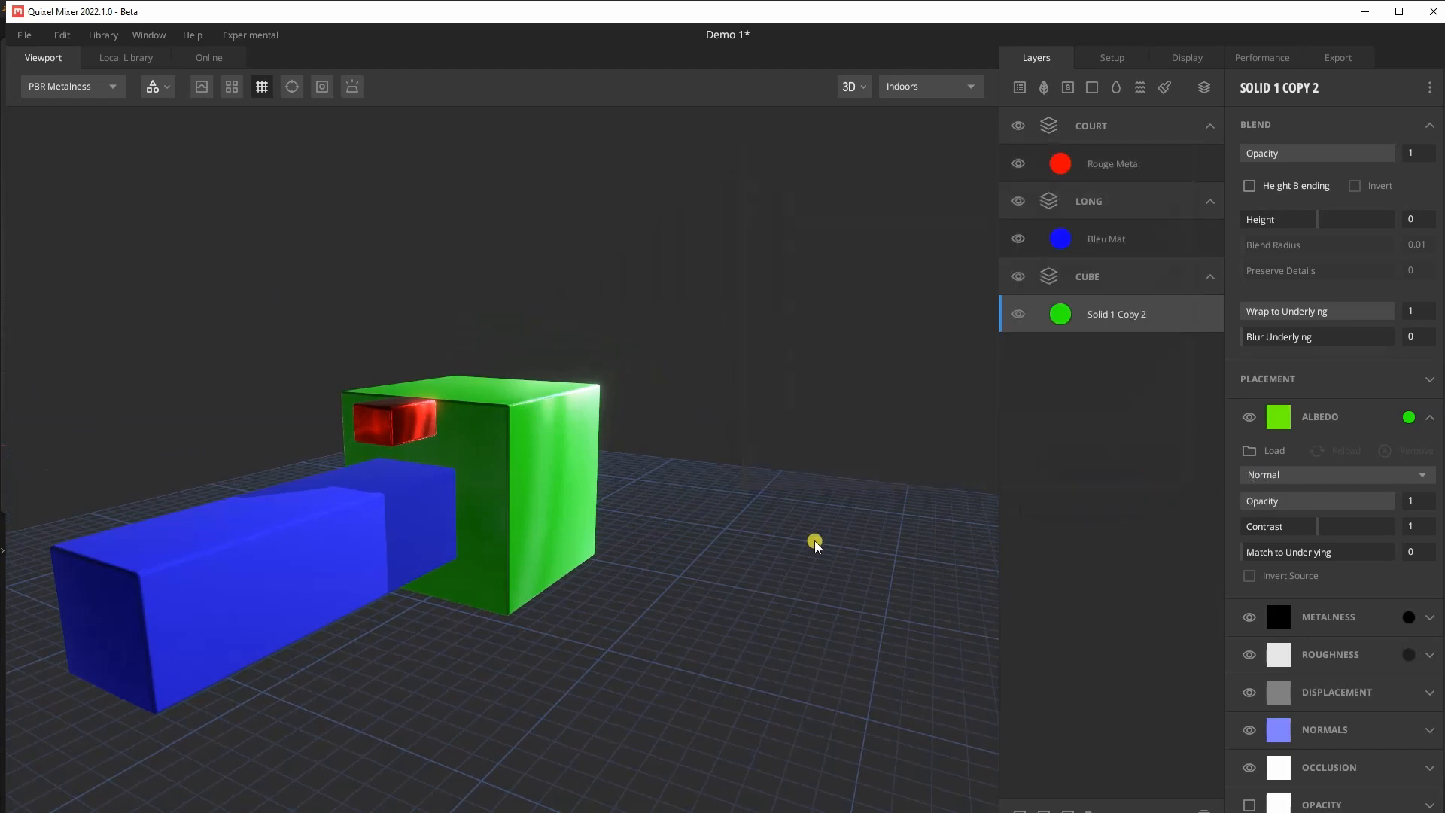
alt+drag(714, 506, 629, 509)
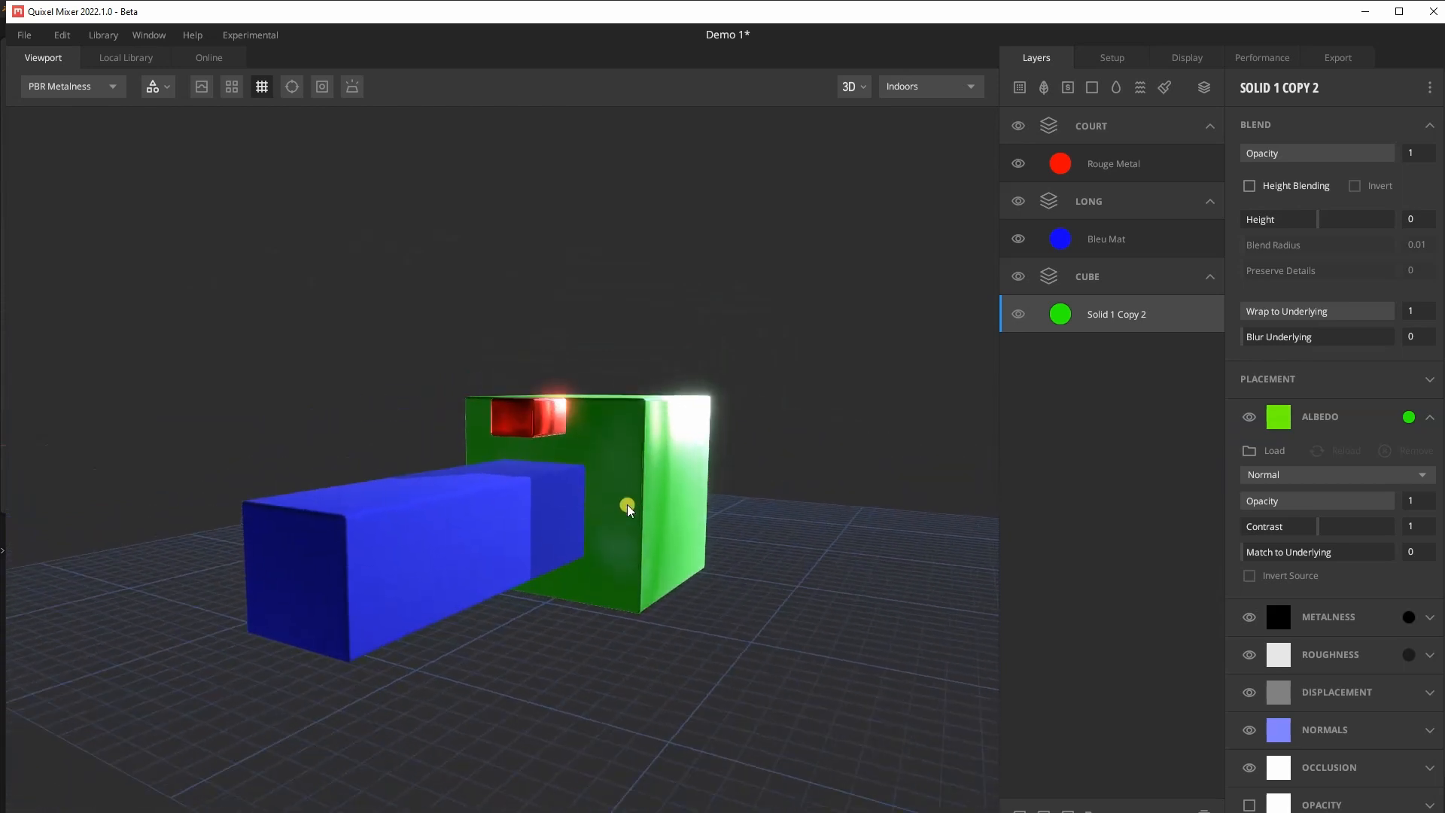
Step: Select the Court layer set to see its target texture sets, and browse the material thumbnails in the local library
click(1108, 125)
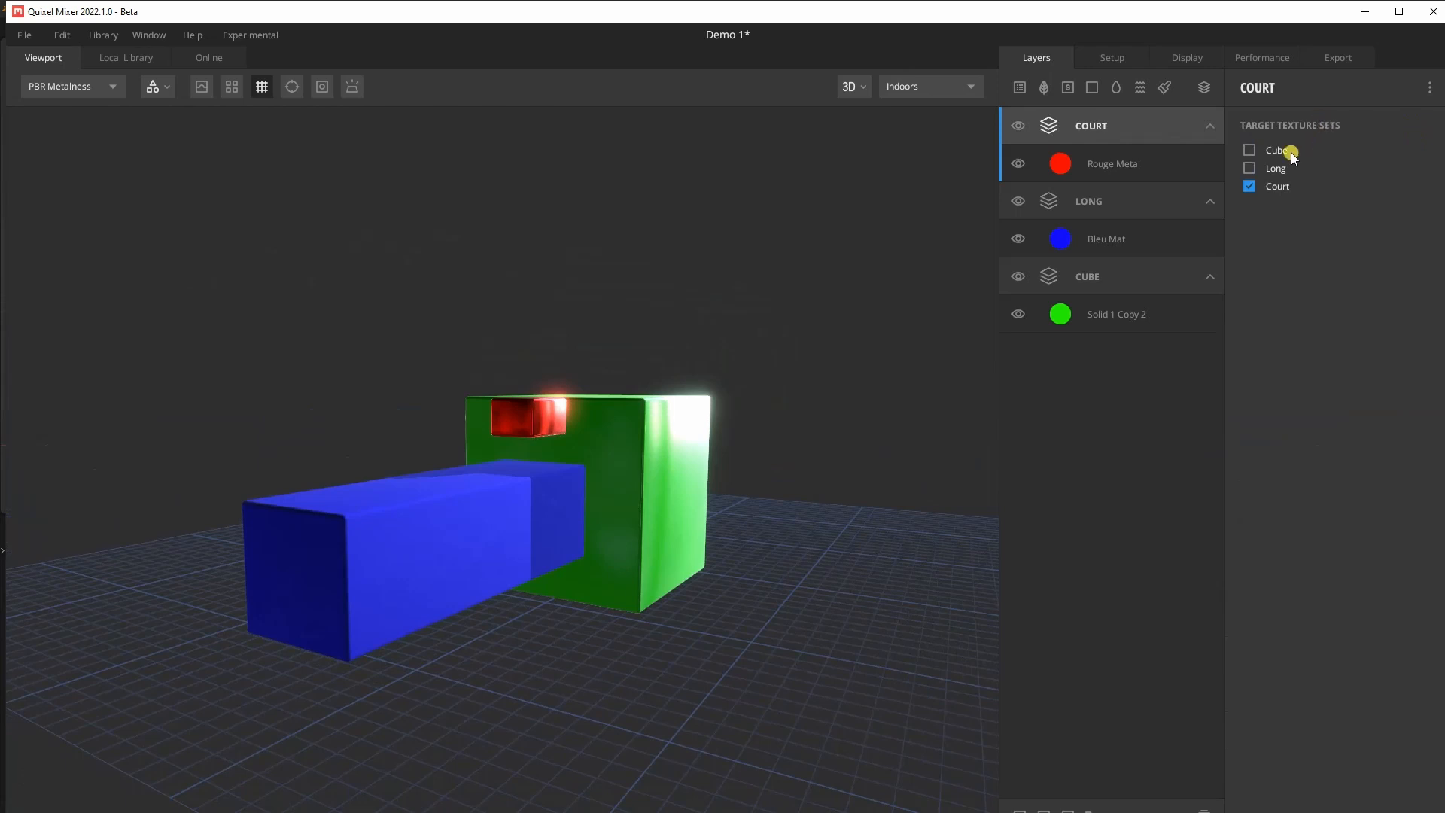
alt+drag(720, 511, 764, 400)
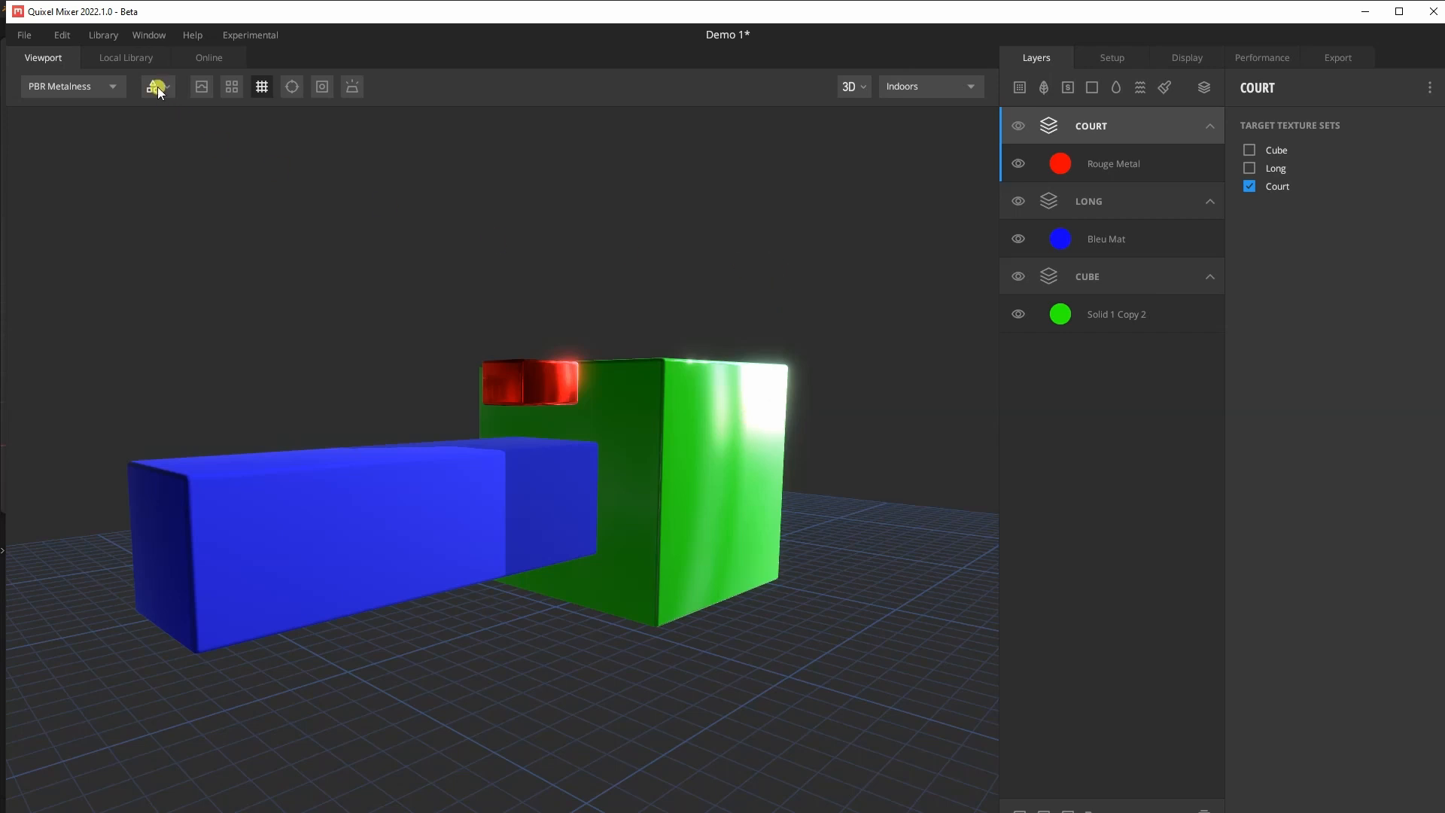
click(133, 58)
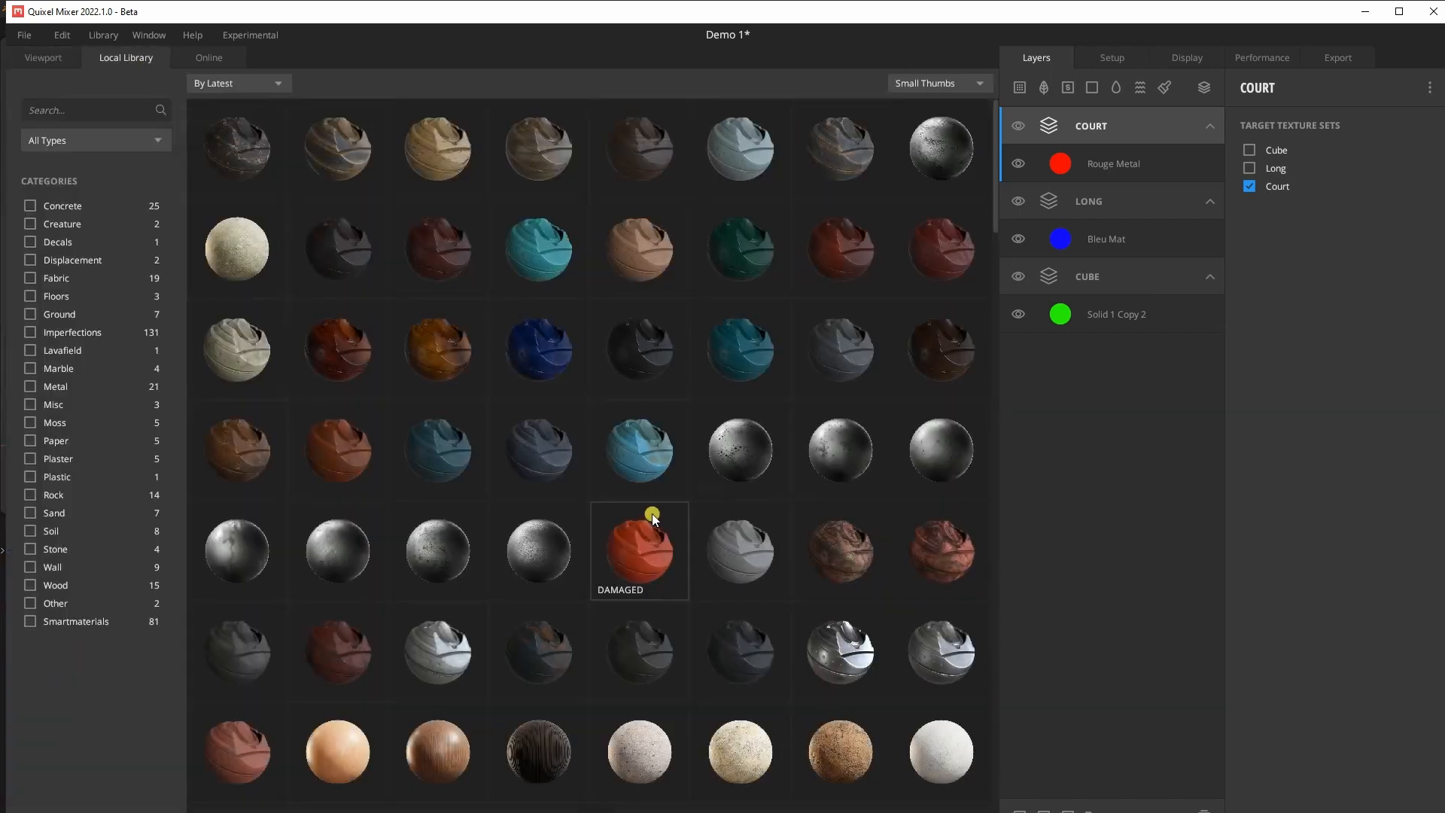
scroll(651, 512, down, 5)
scroll(649, 460, up, 5)
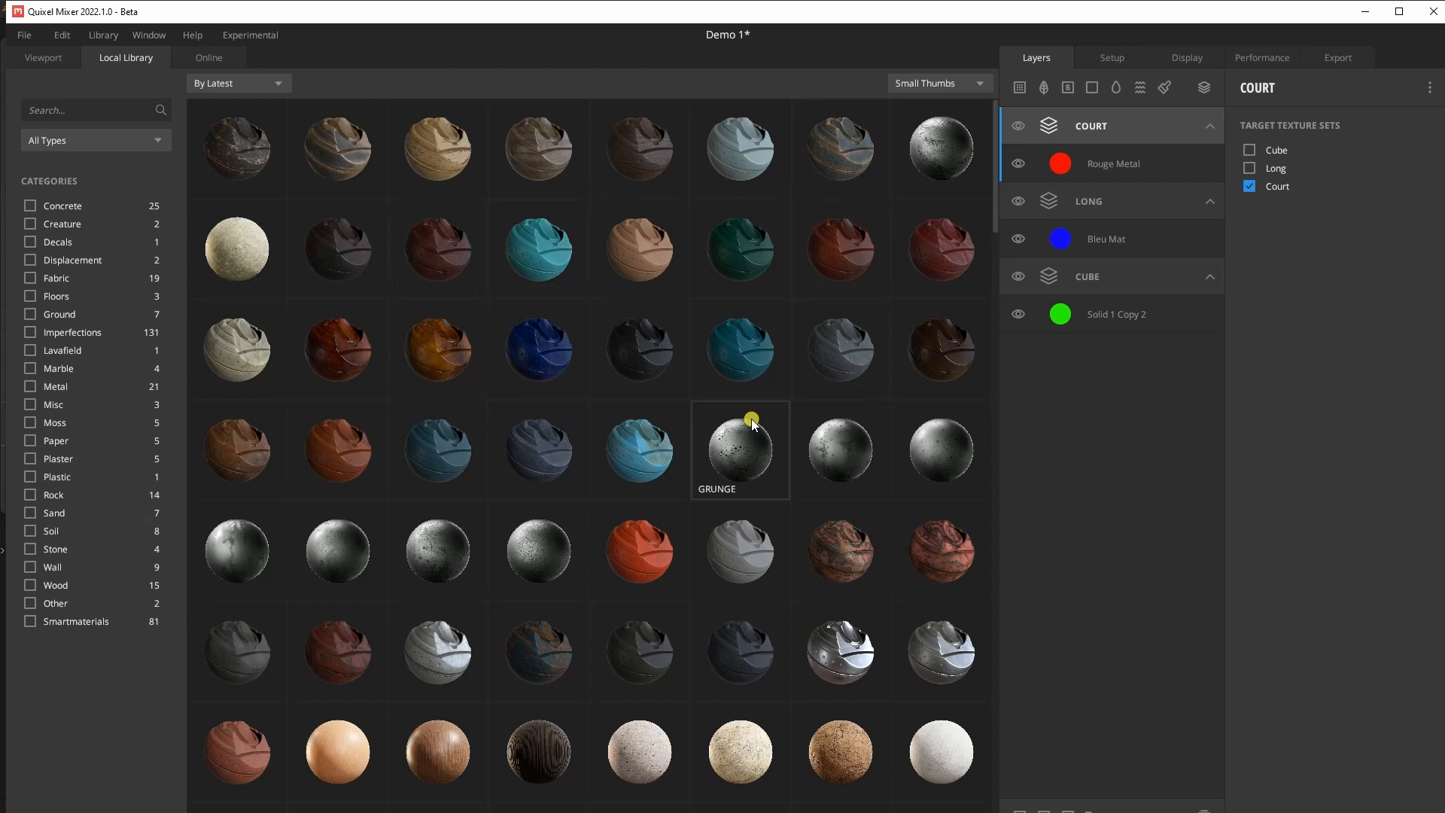
scroll(625, 602, down, 3)
scroll(780, 479, down, 1)
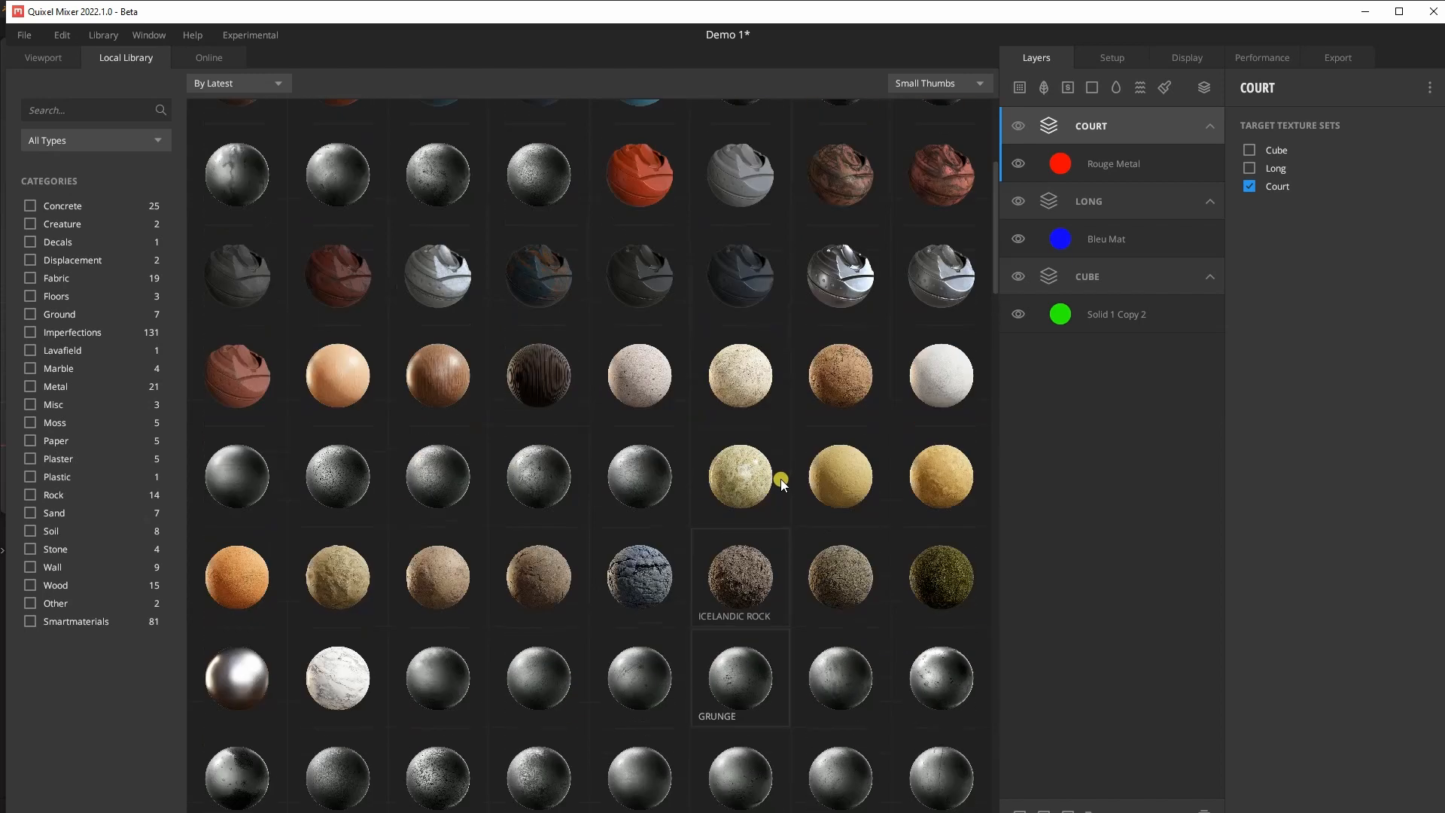
scroll(780, 479, up, 4)
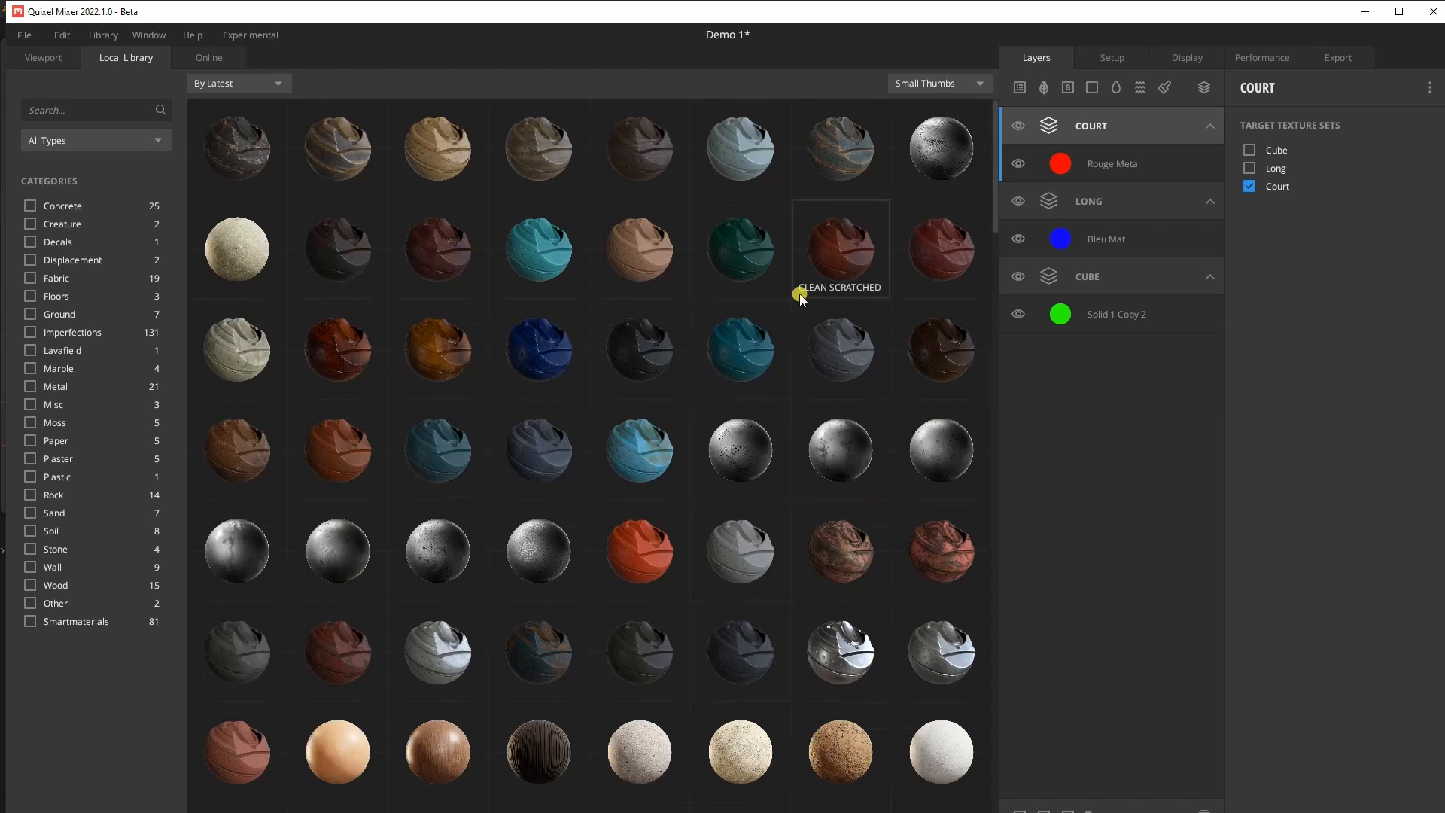